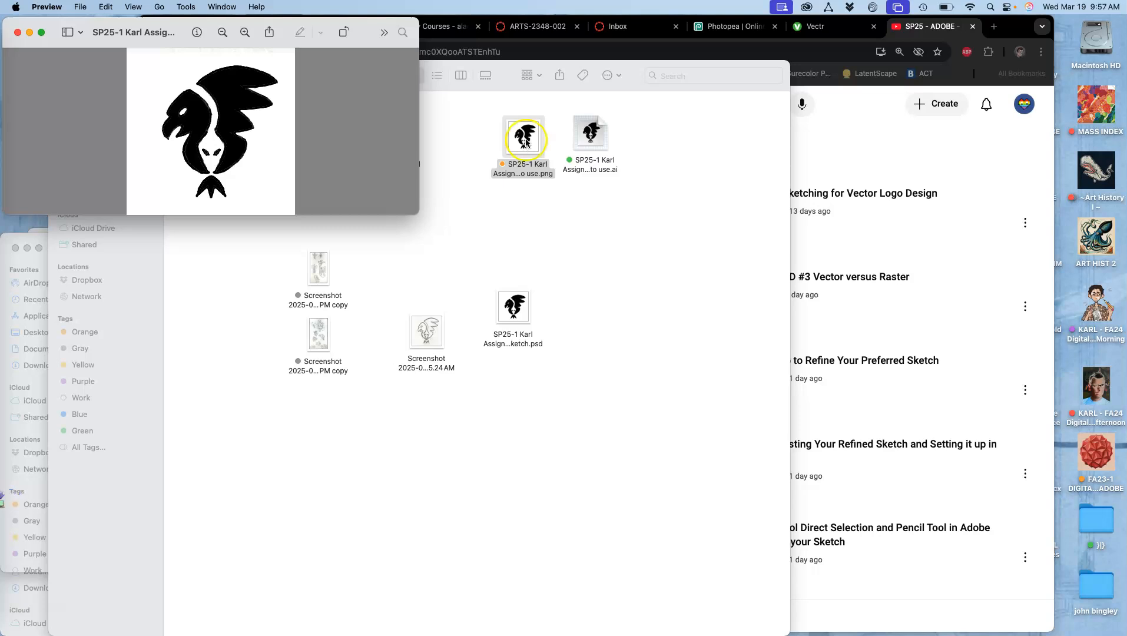
Switch to Chrome and open the Assignment #4 final logo discussion from the Digital Art course's Assignments page.
left_click(542, 27)
scroll(586, 362, "down", 5)
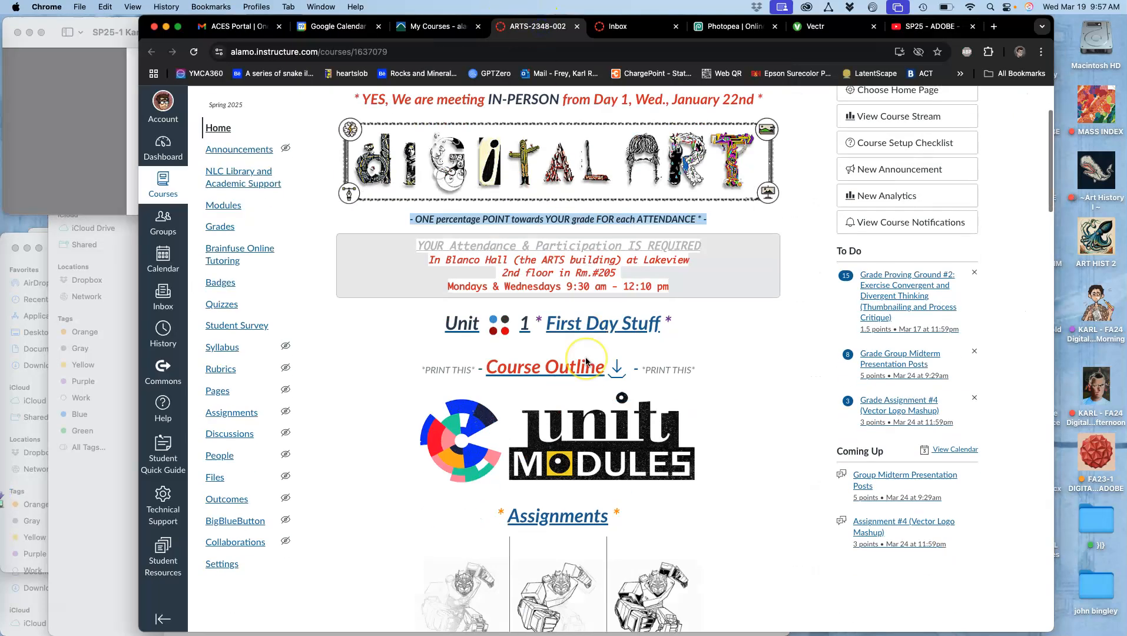
left_click(560, 320)
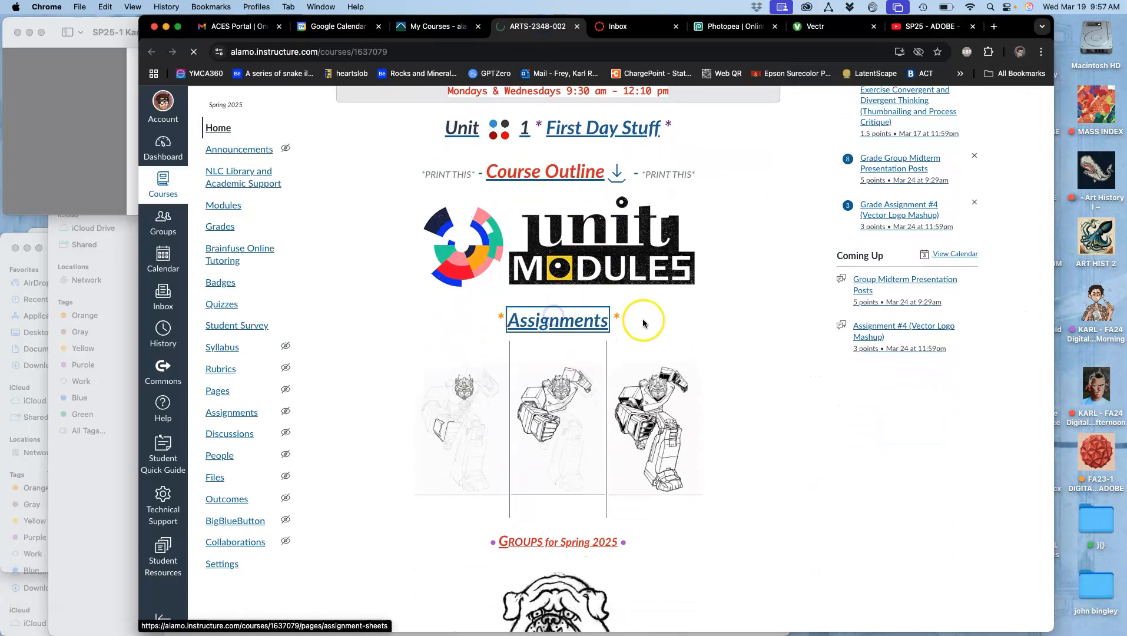
scroll(642, 327, "down", 10)
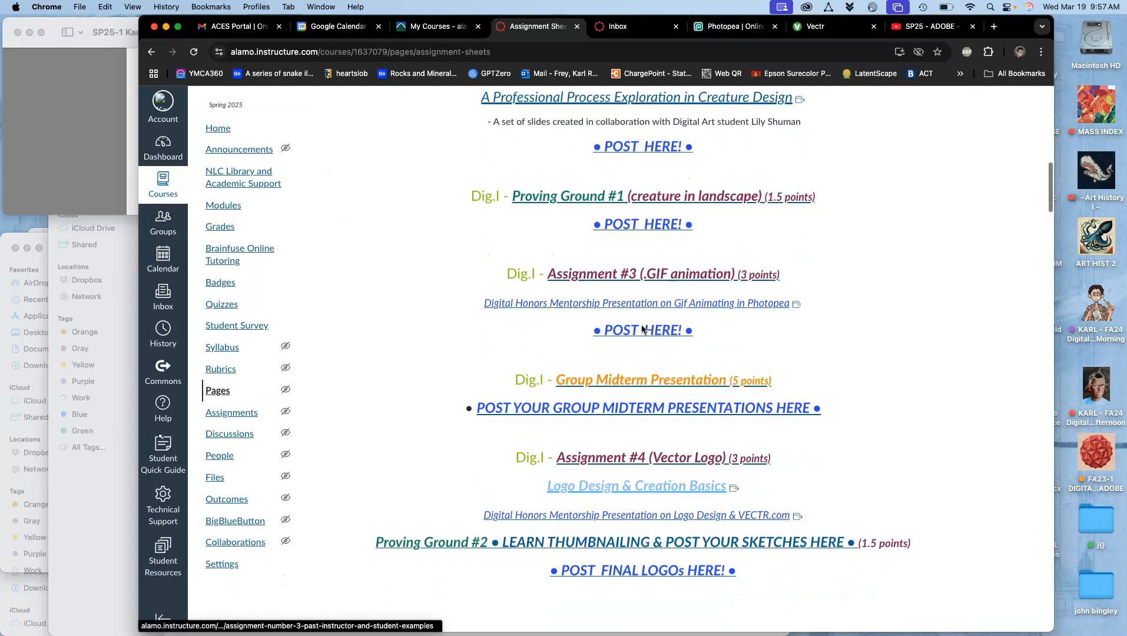
scroll(642, 327, "down", 5)
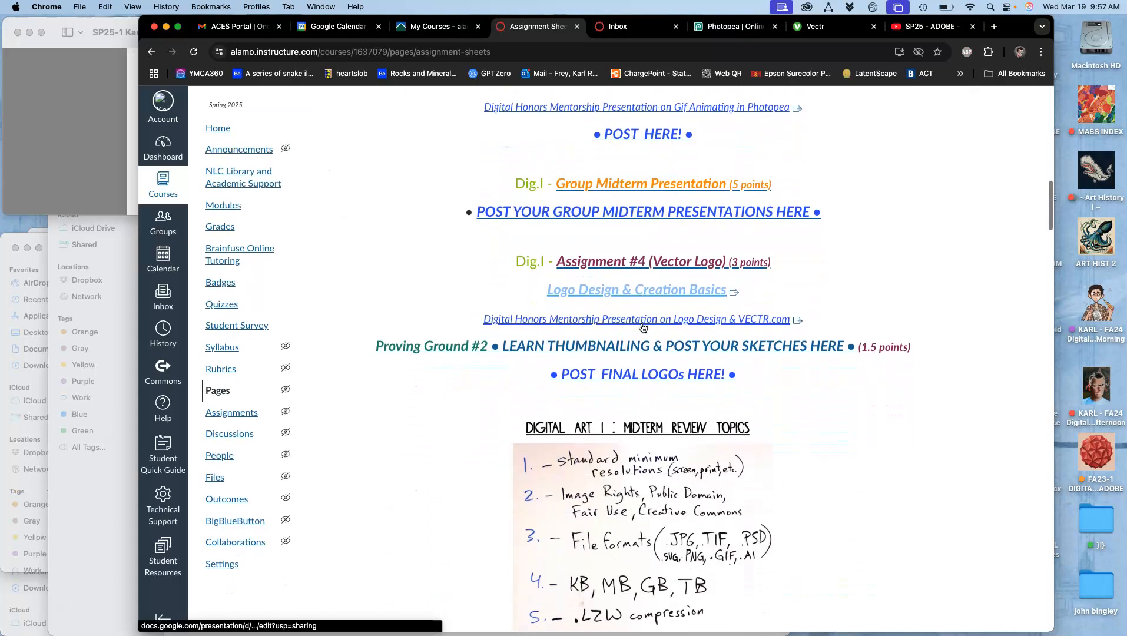
left_click(631, 378)
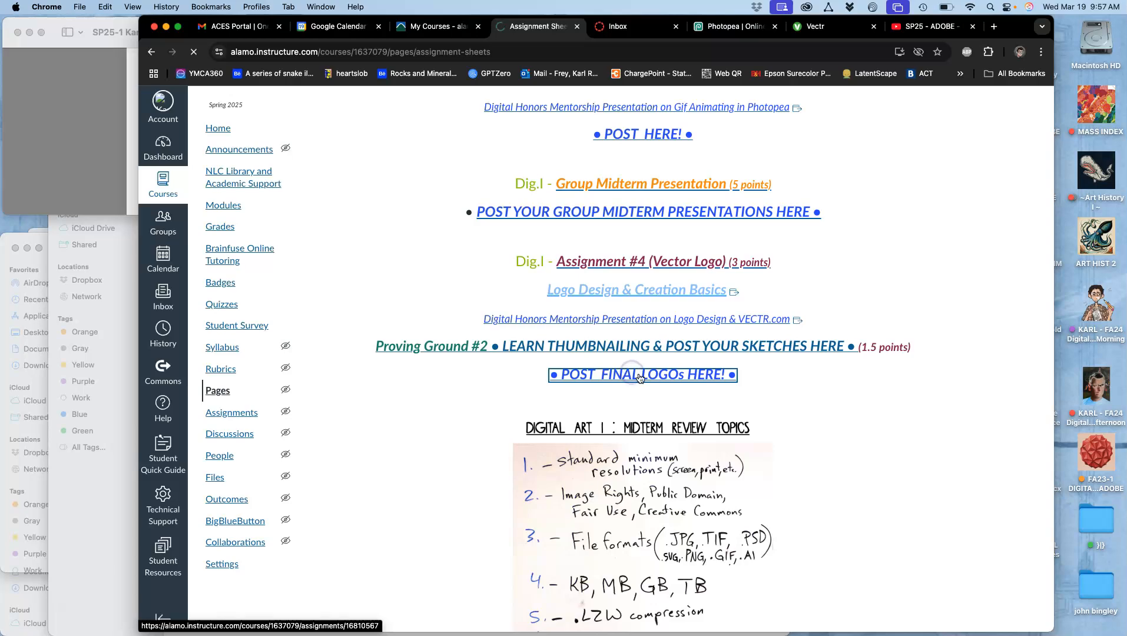
Examine the refined black-shape logo sketches posted in the Assignment #4 discussion, including the instructor example.
scroll(659, 382, "down", 4)
scroll(660, 386, "down", 20)
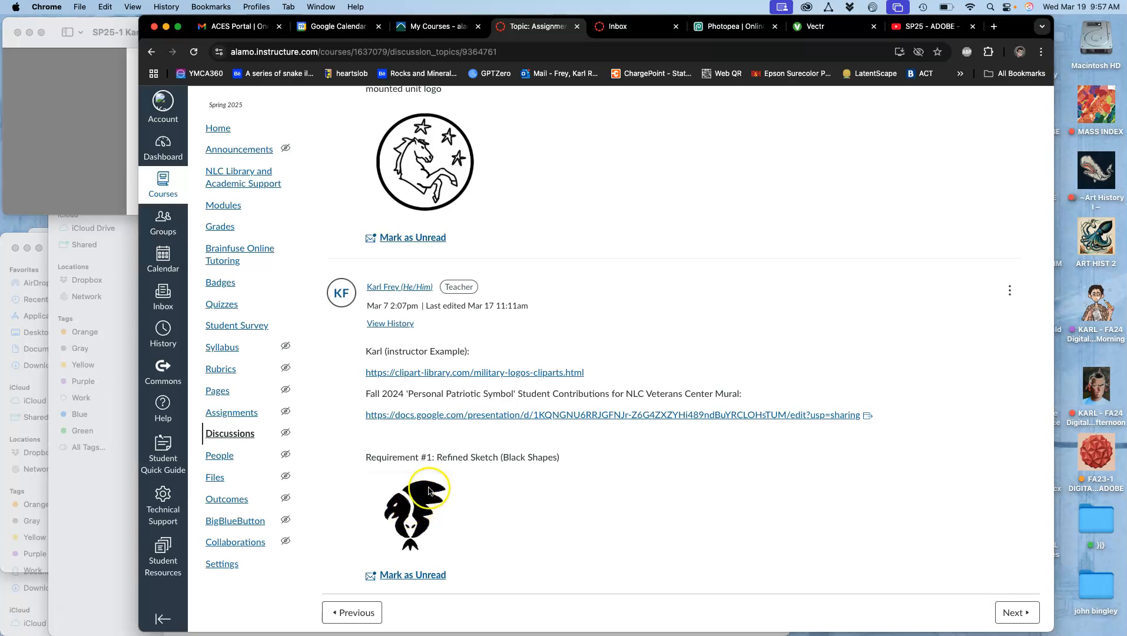
scroll(429, 491, "up", 6)
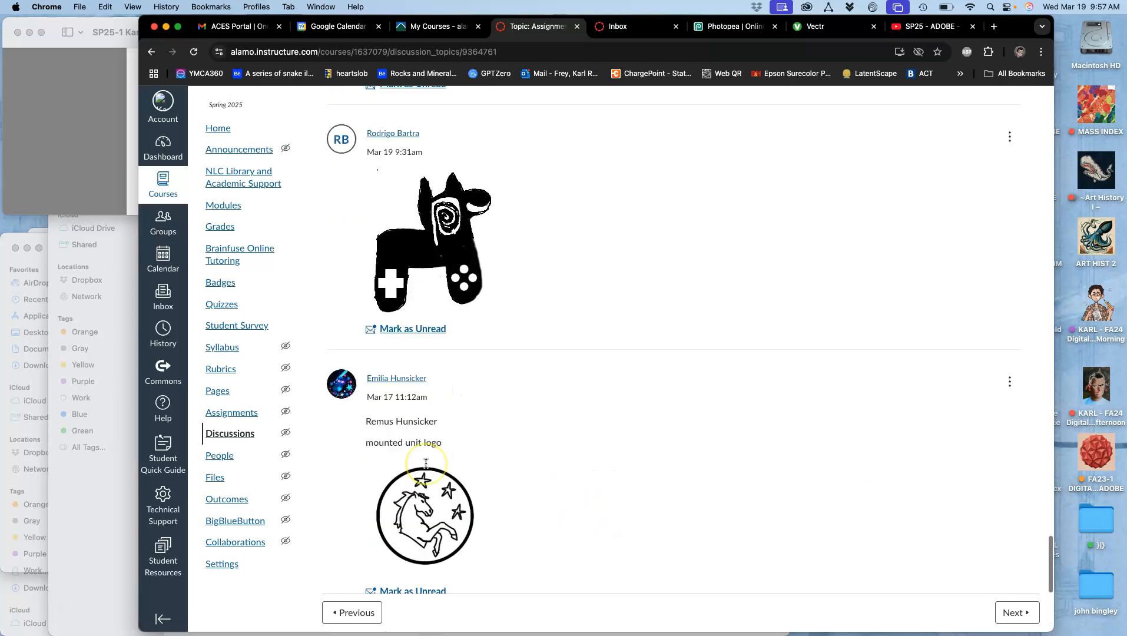
scroll(426, 463, "up", 2)
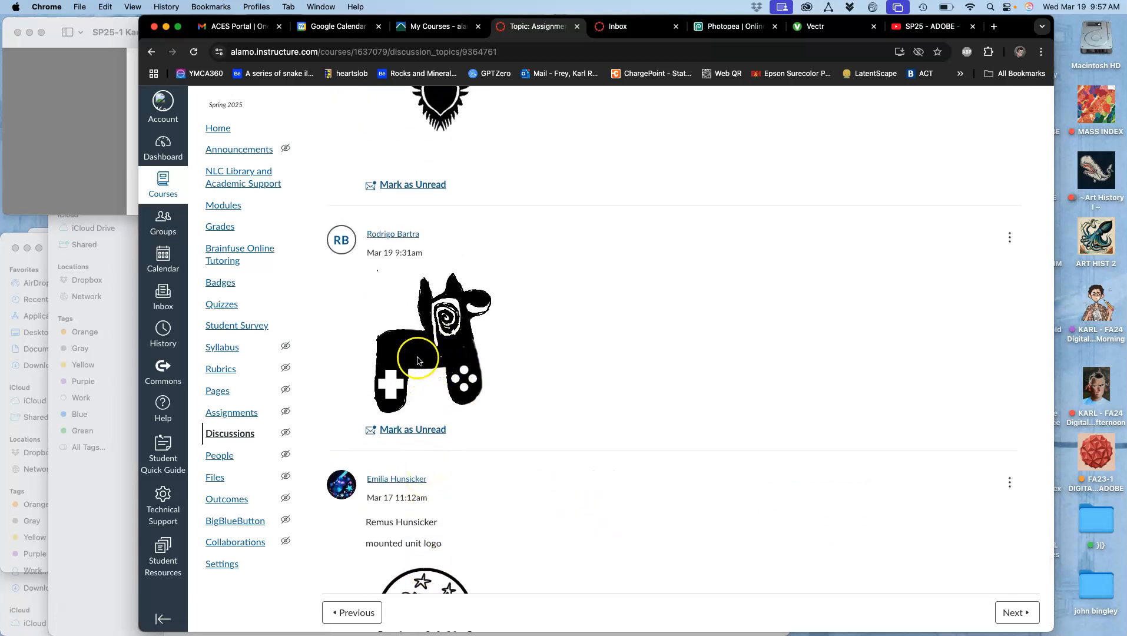
scroll(418, 361, "up", 3)
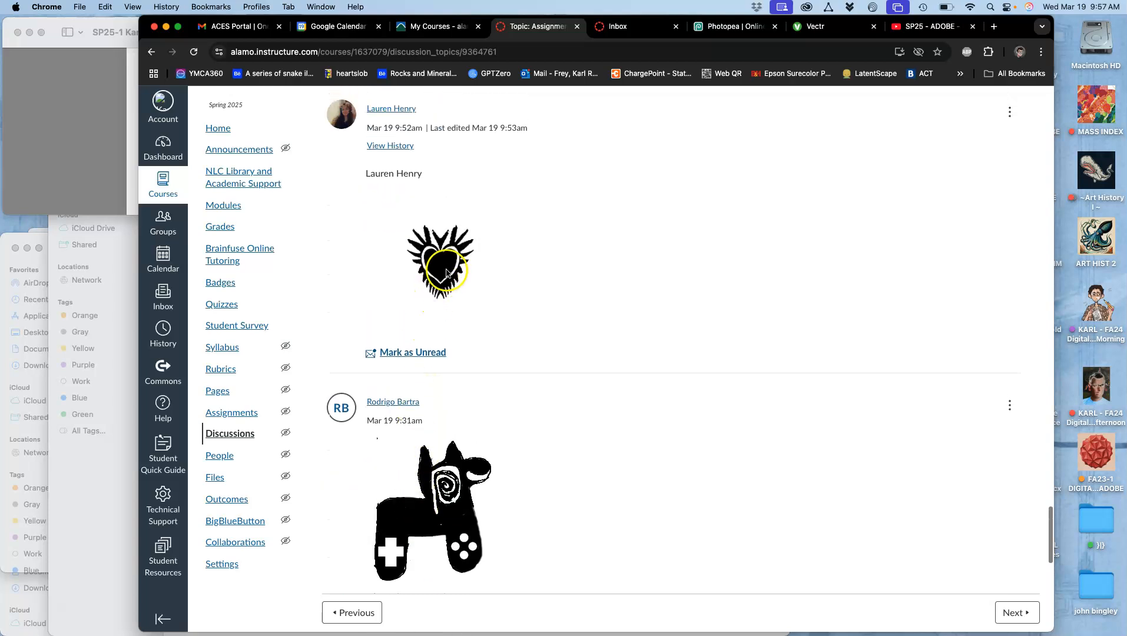
scroll(436, 268, "up", 5)
scroll(405, 257, "up", 5)
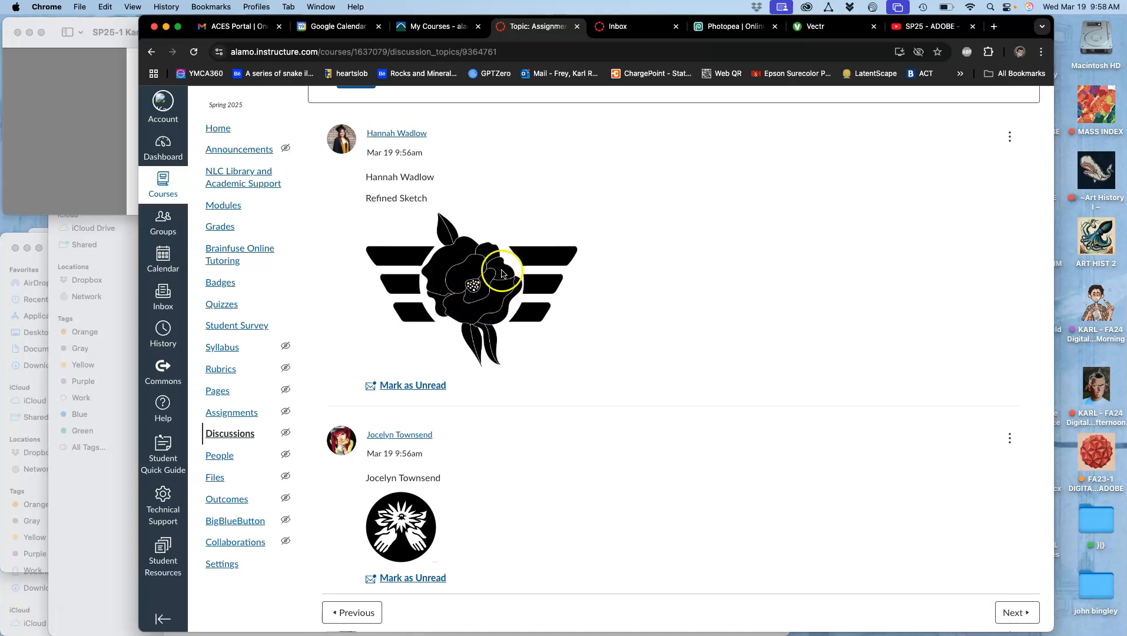
scroll(453, 295, "up", 2)
scroll(452, 296, "down", 3)
scroll(452, 295, "down", 5)
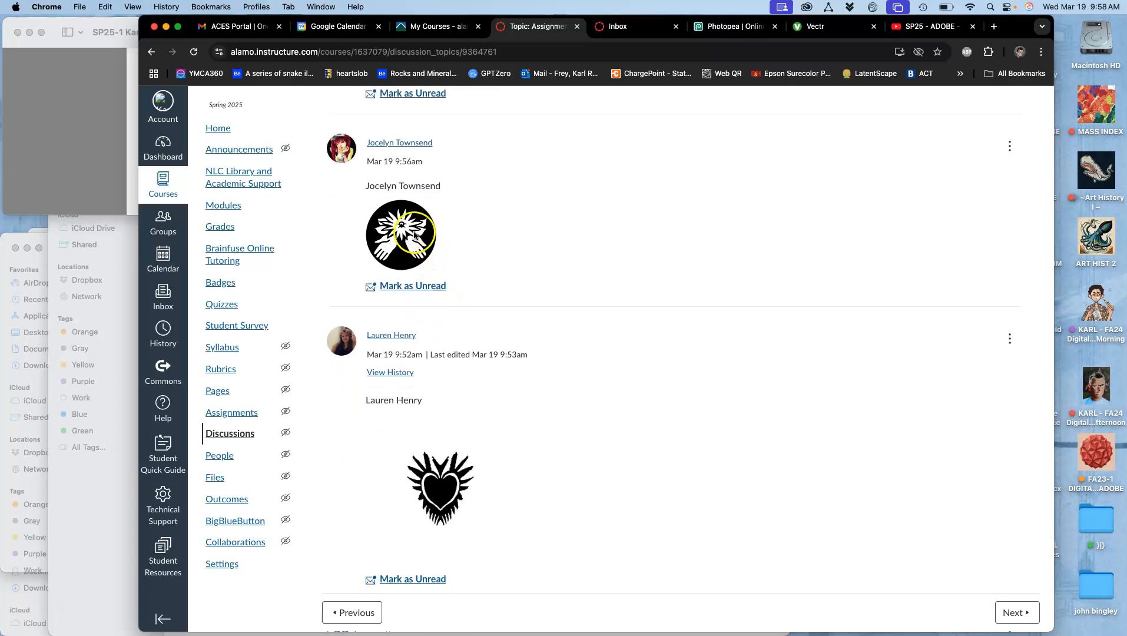
scroll(489, 336, "down", 3)
scroll(447, 371, "down", 5)
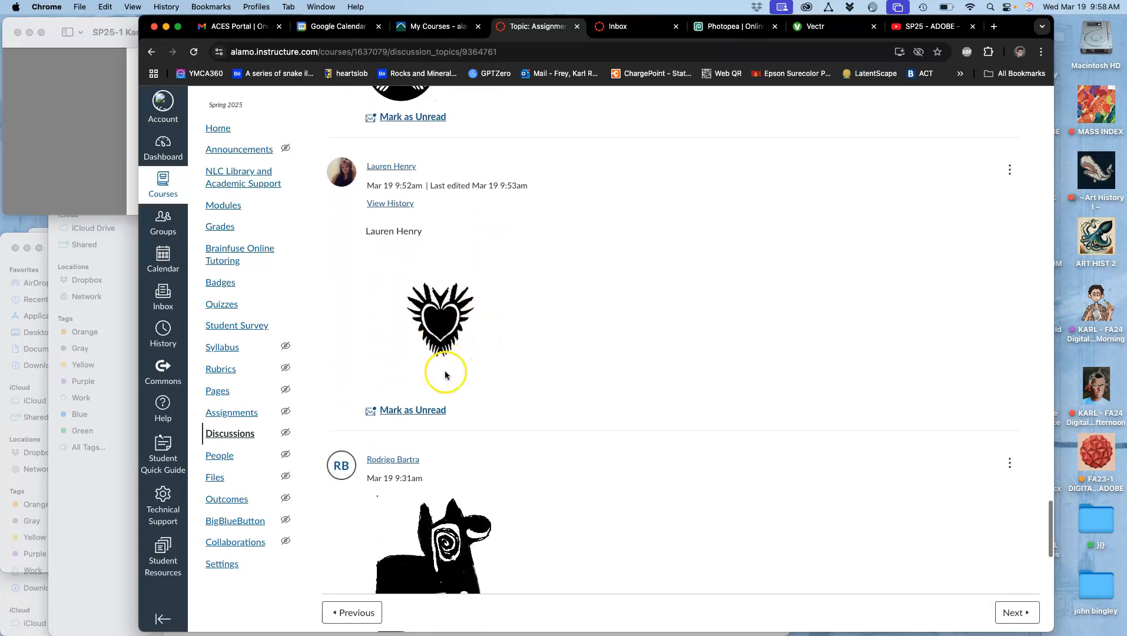
scroll(450, 383, "down", 5)
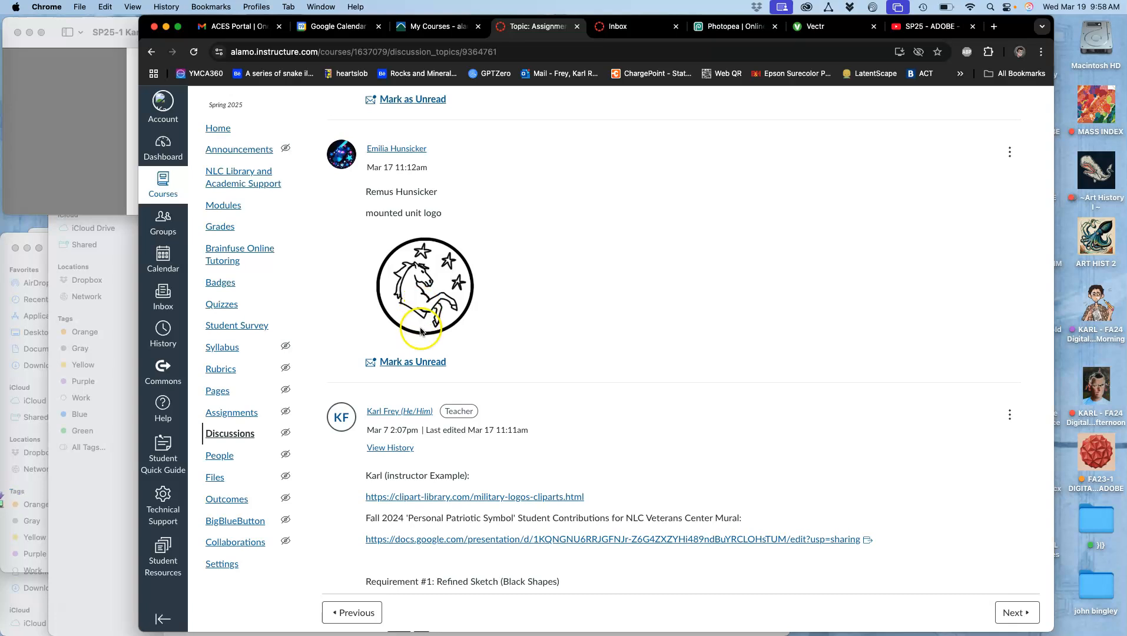
scroll(430, 294, "down", 1)
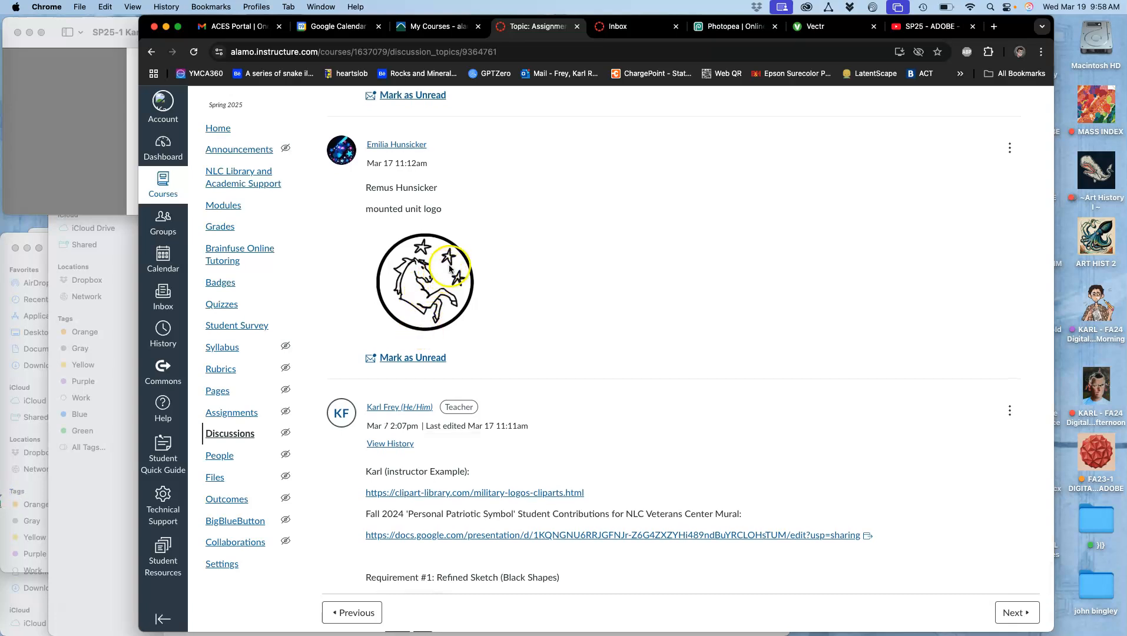
Copy the circular horse-and-stars logo from its discussion post to the desktop and open the image in Photoshop.
right_click(407, 279)
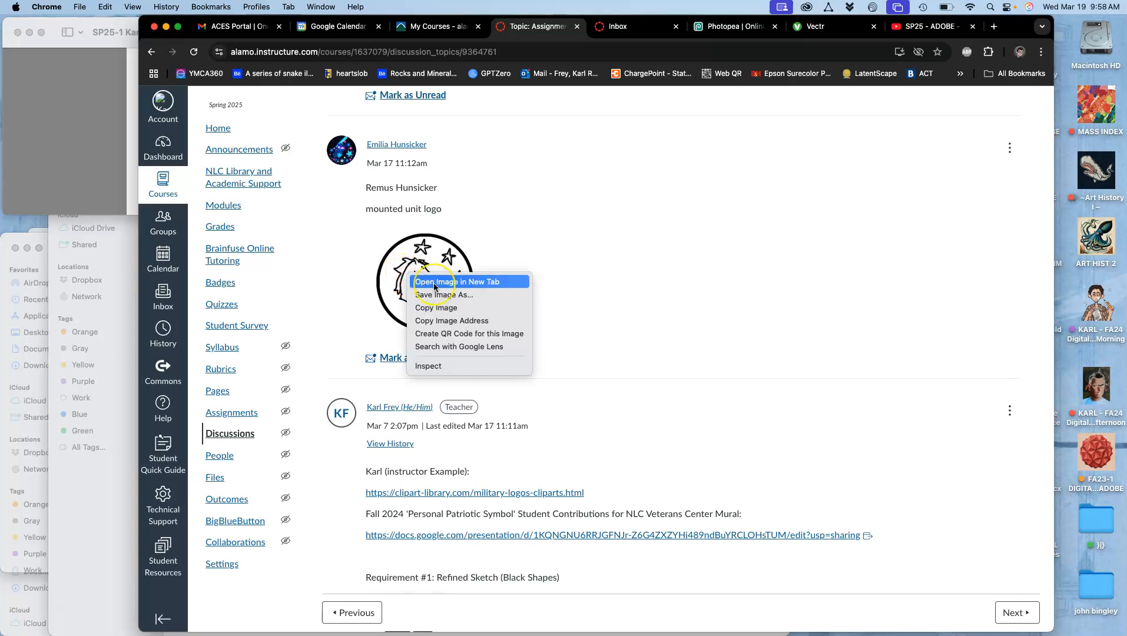
left_click(352, 303)
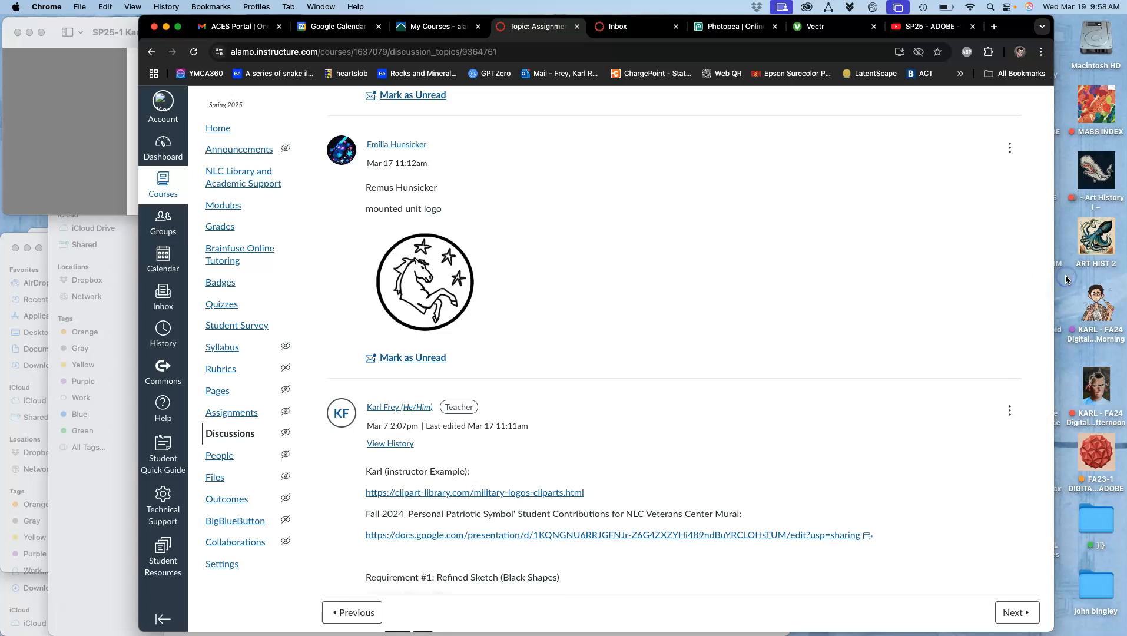
left_click_drag(1066, 279, 1071, 284)
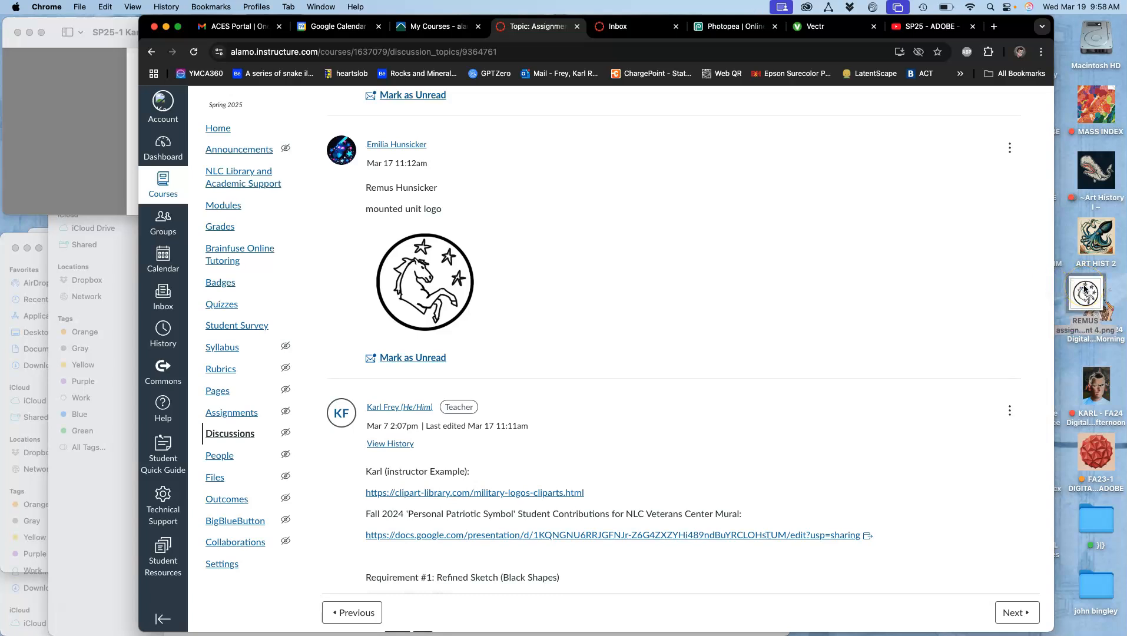
right_click(1086, 288)
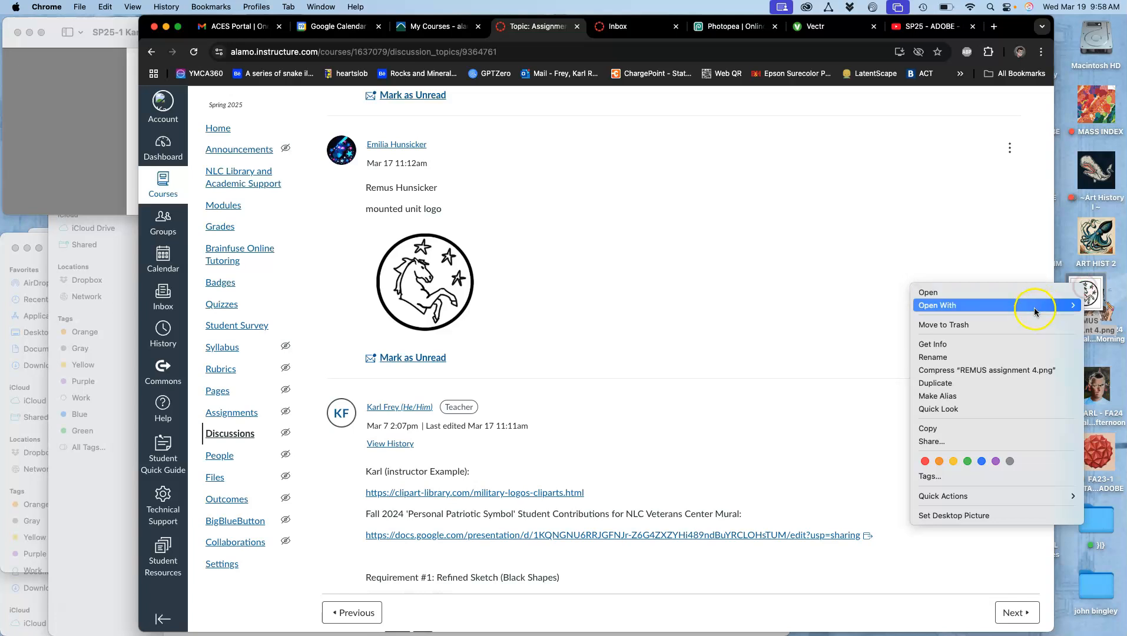
mouse_move(969, 303)
left_click(884, 363)
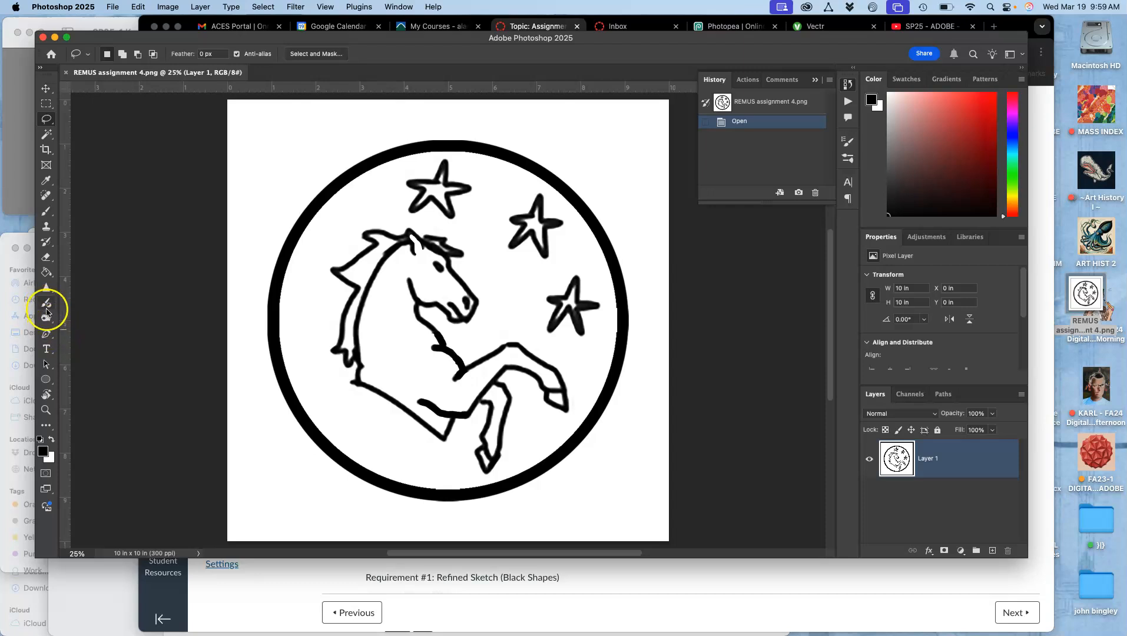
Fill the white background inside the logo's circle, around the horse and stars, with black using the Paint Bucket tool.
left_click(46, 272)
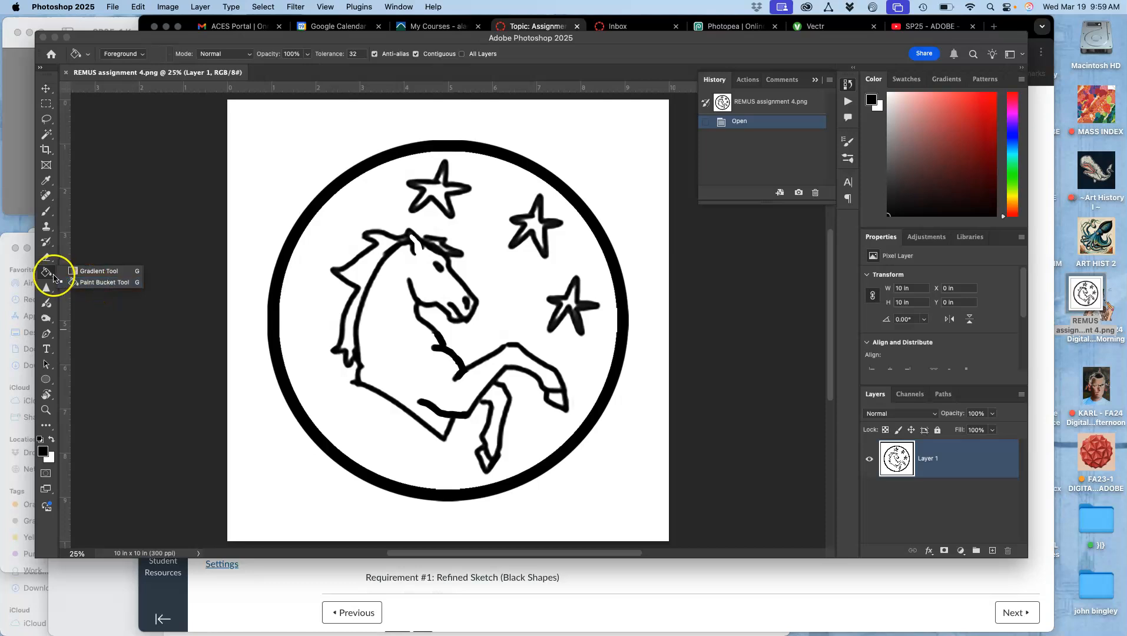
left_click(45, 272)
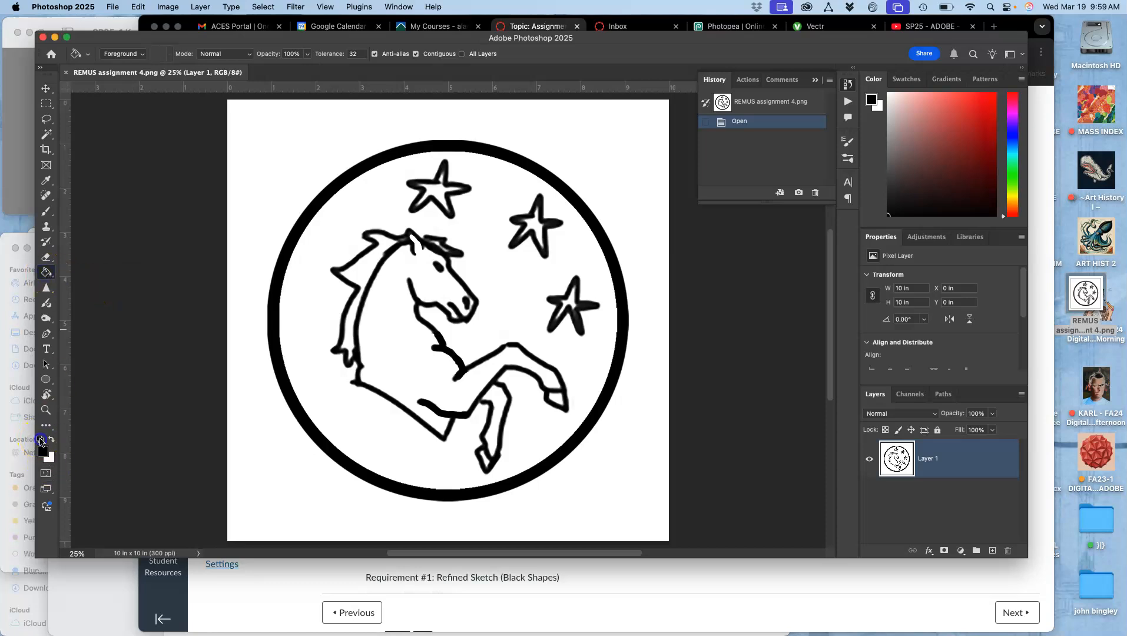
left_click(308, 324)
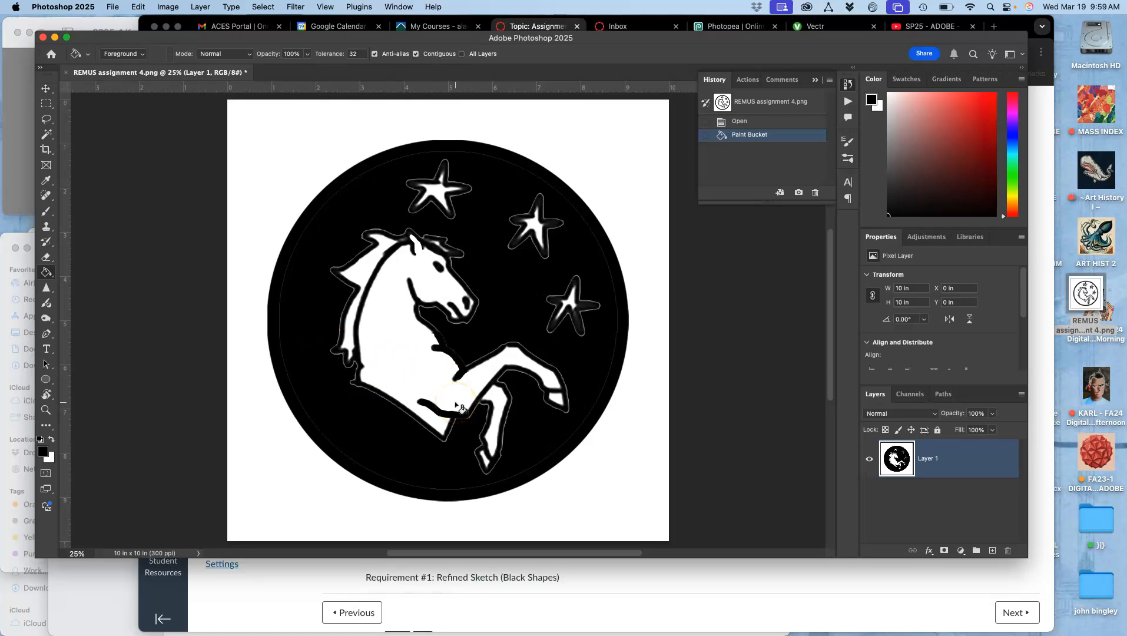
Examine how the black-filled horse logo reads at a very small size and at 25%.
key("super+plus")
key("super+minus")
key("super+minus")
key("super+minus")
key("super+minus")
key("super+minus")
key("super+minus")
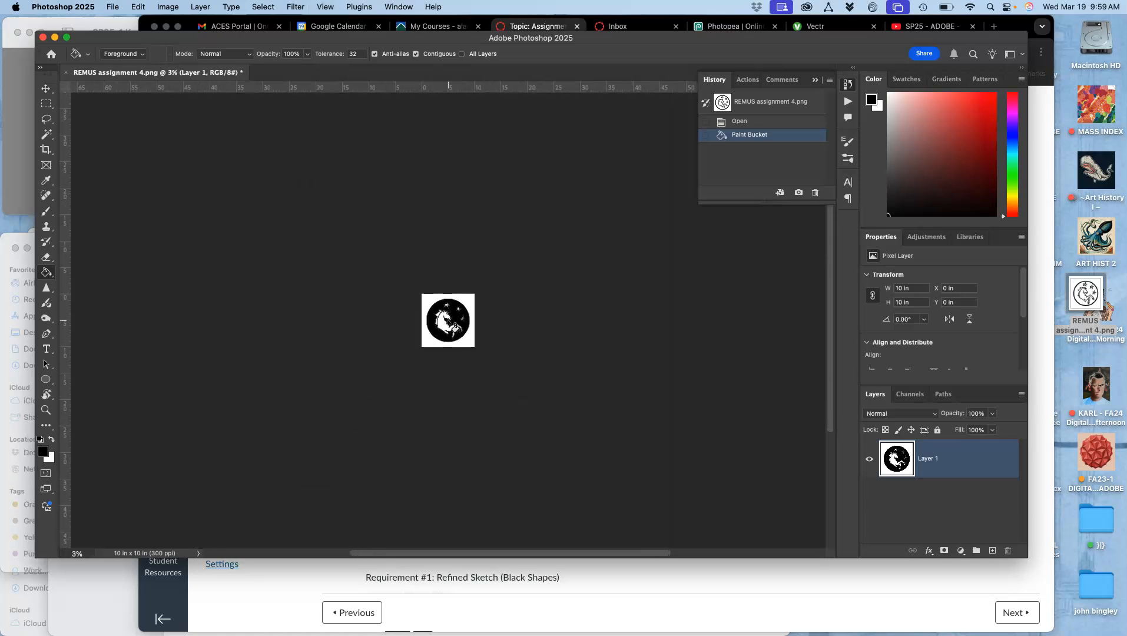
key("super+plus")
key("super+plus")
key("super+plus")
key("super+plus")
key("super+plus")
key("super+plus")
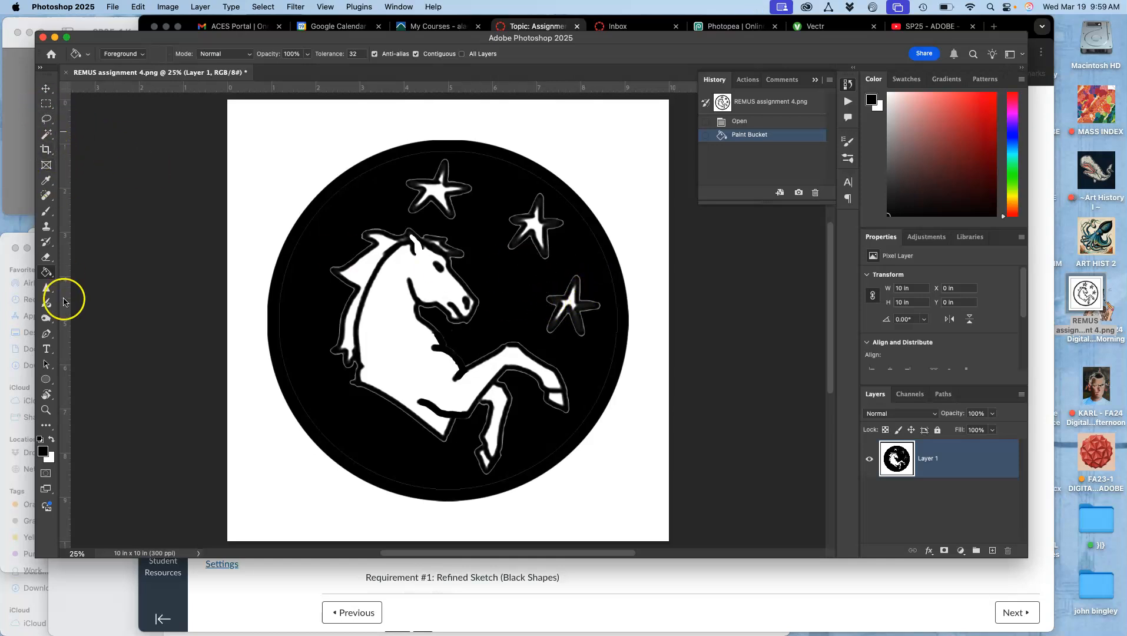
left_click(44, 384)
left_click(89, 402)
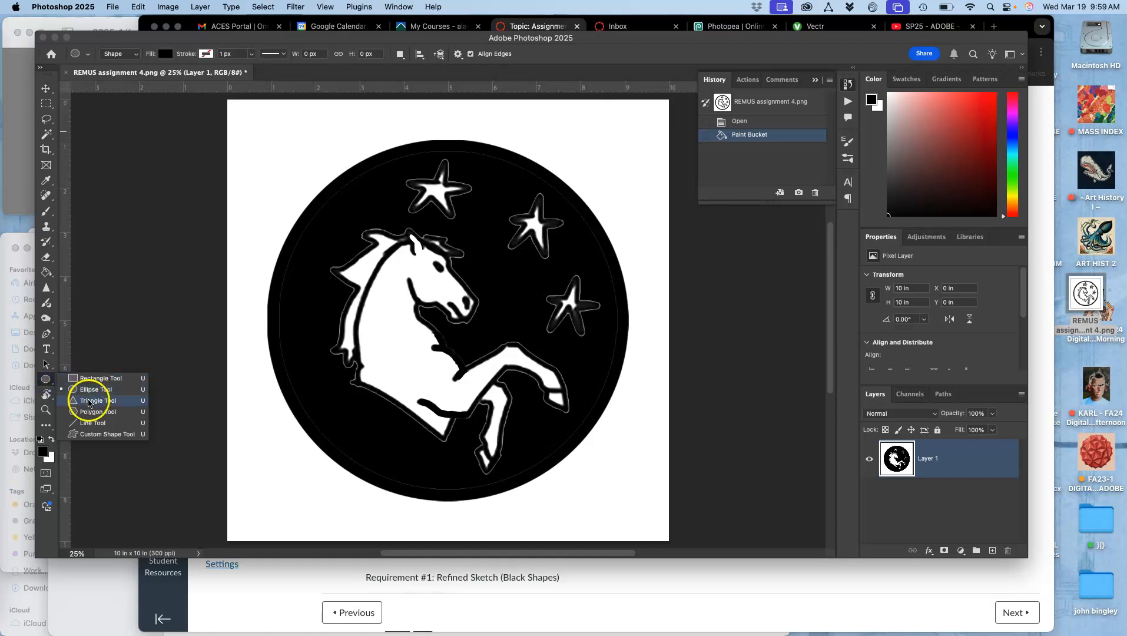
left_click(103, 434)
left_click(510, 55)
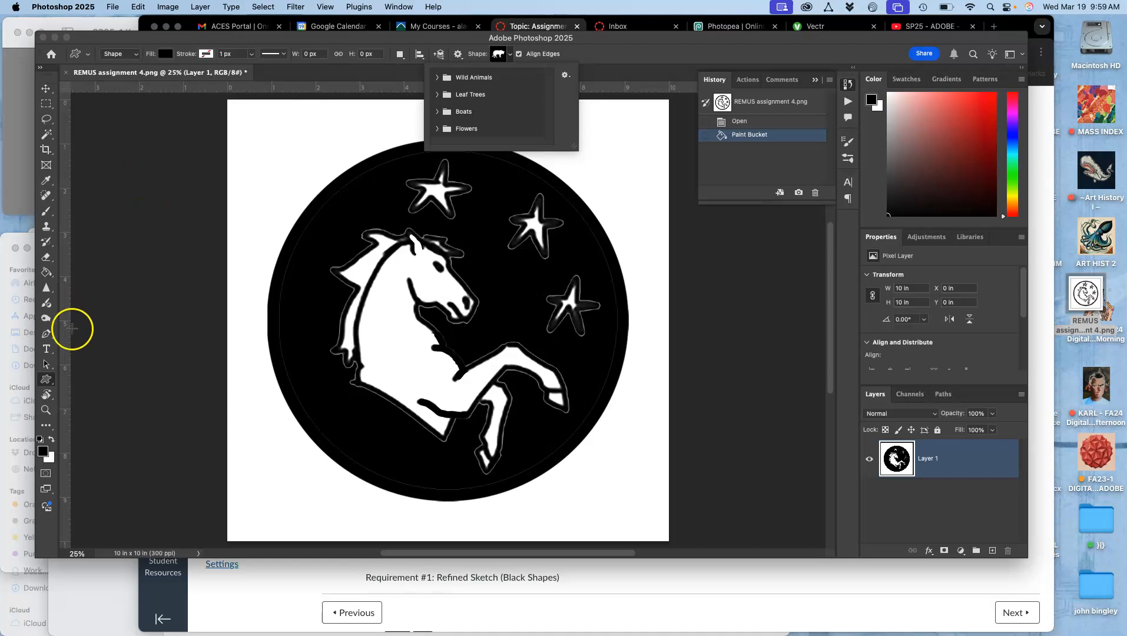
left_click(50, 289)
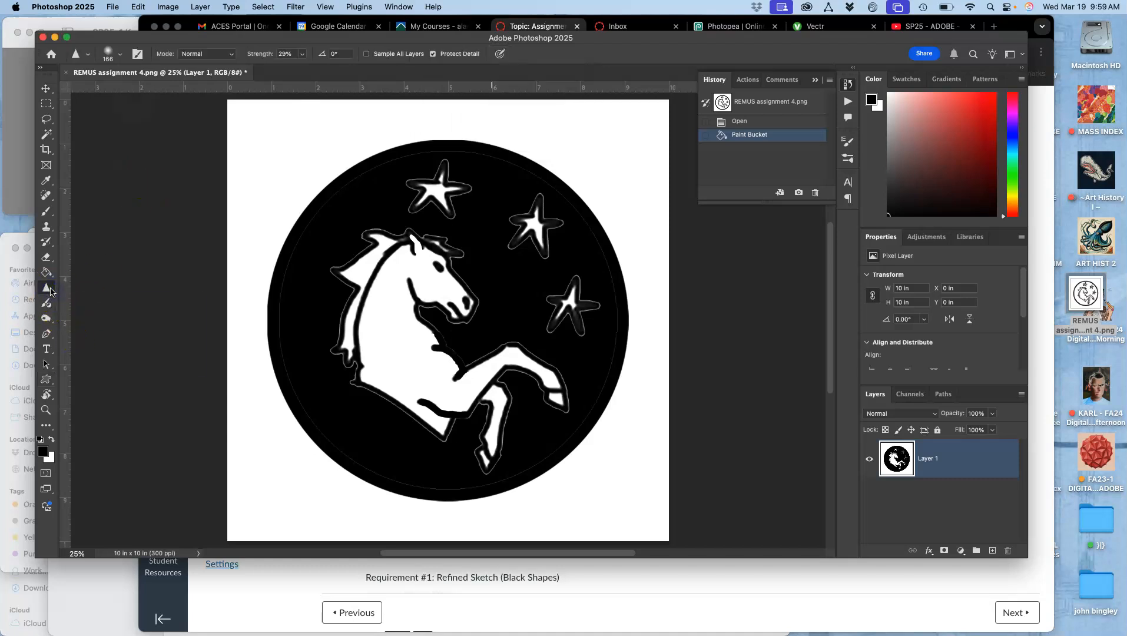
Draw a triangle shape about 1.14 in wide and 1.01 in high over the uppermost star.
left_click(46, 379)
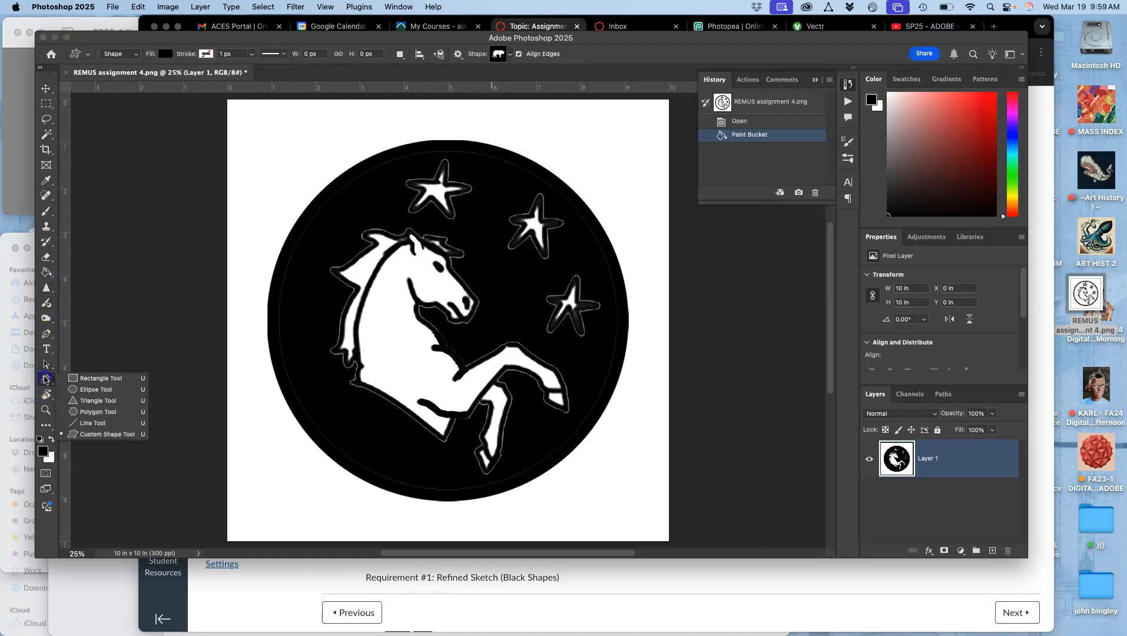
left_click(88, 400)
left_click_drag(414, 208, 463, 167)
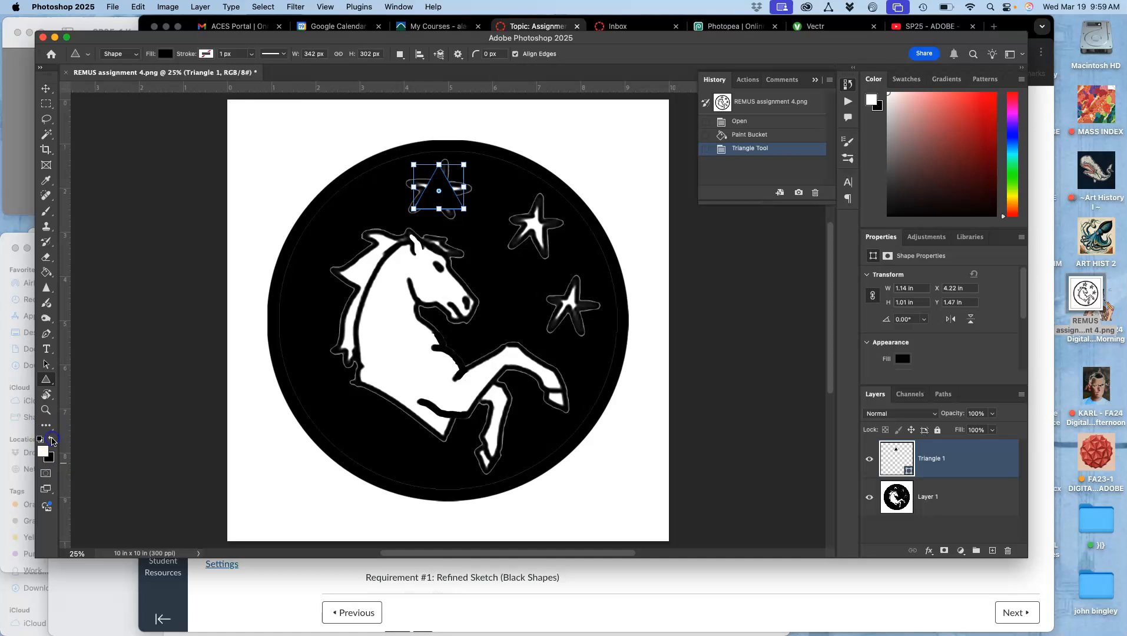
Keep white as the foreground color and change the triangle layer's fill color to white.
left_click(44, 451)
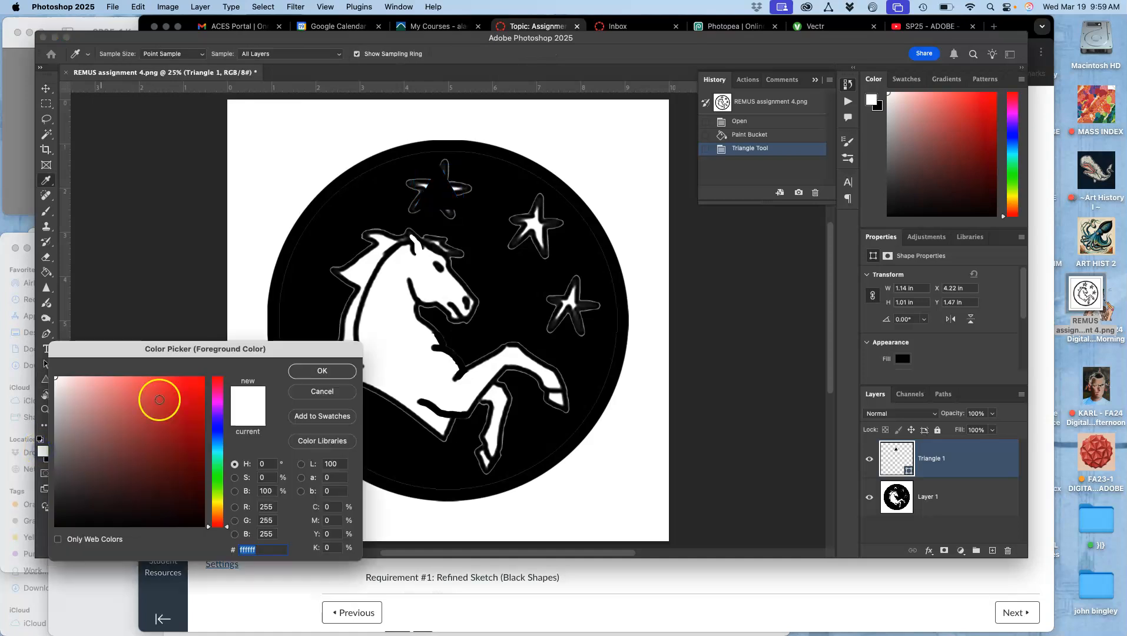
left_click(344, 373)
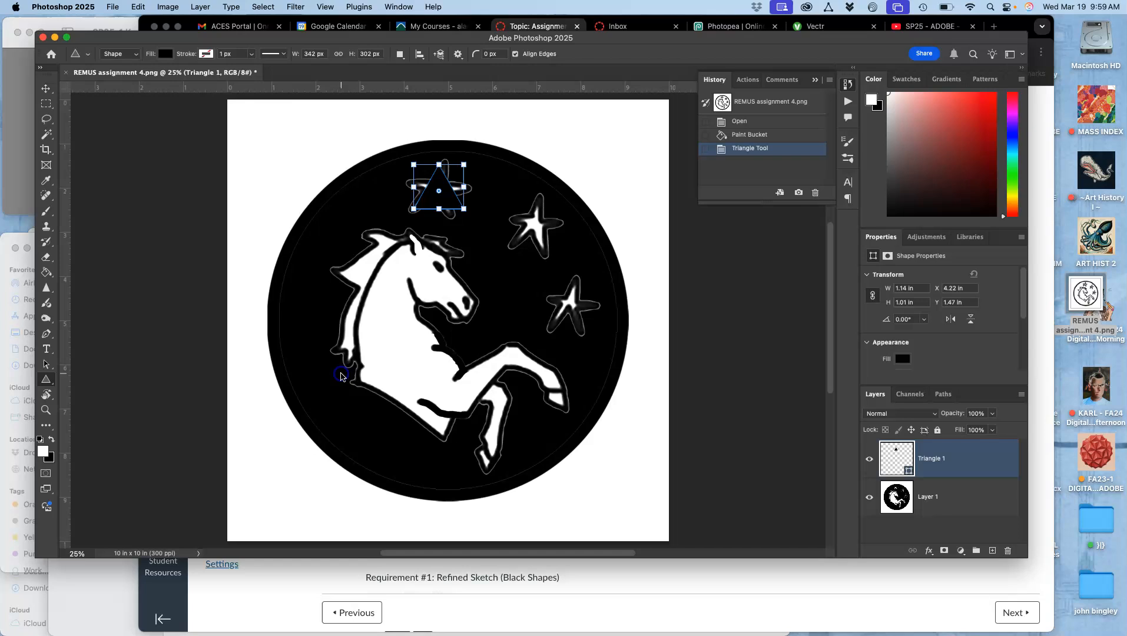
double_click(893, 461)
left_click(57, 380)
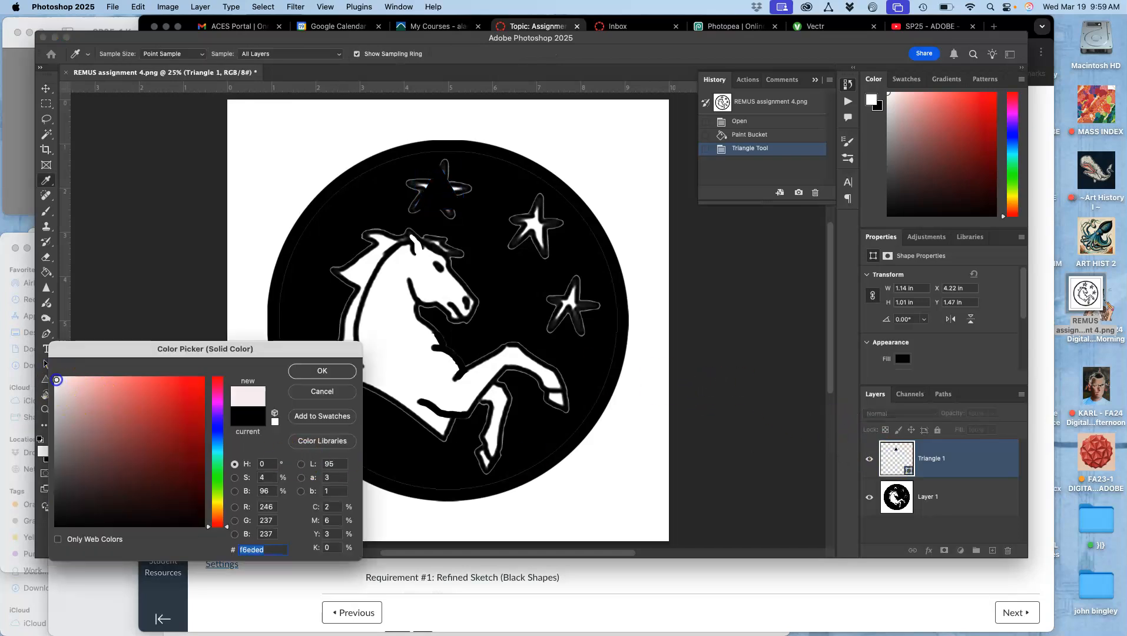
left_click(334, 371)
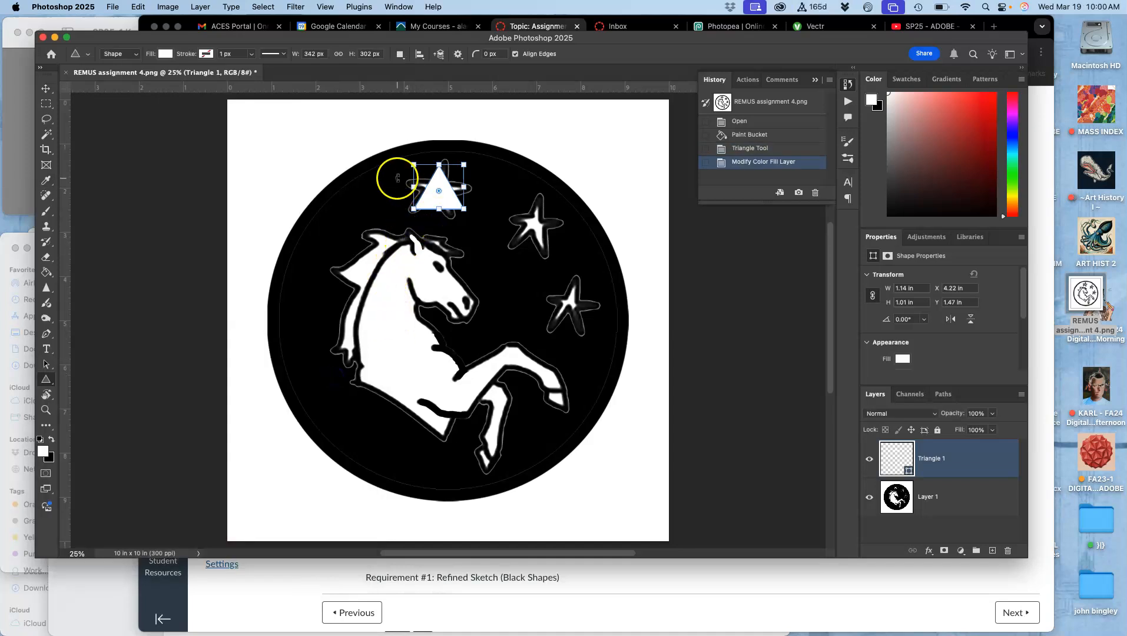
Switch to the Lasso tool and delete the triangle layer covering the uppermost star.
left_click(47, 119)
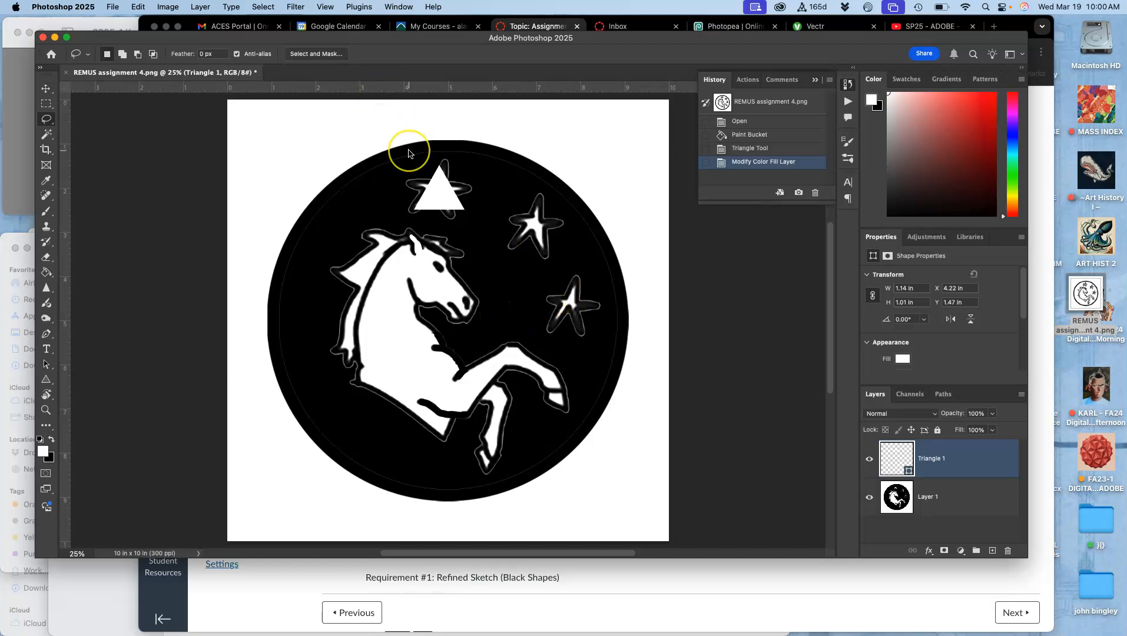
key("BackSpace")
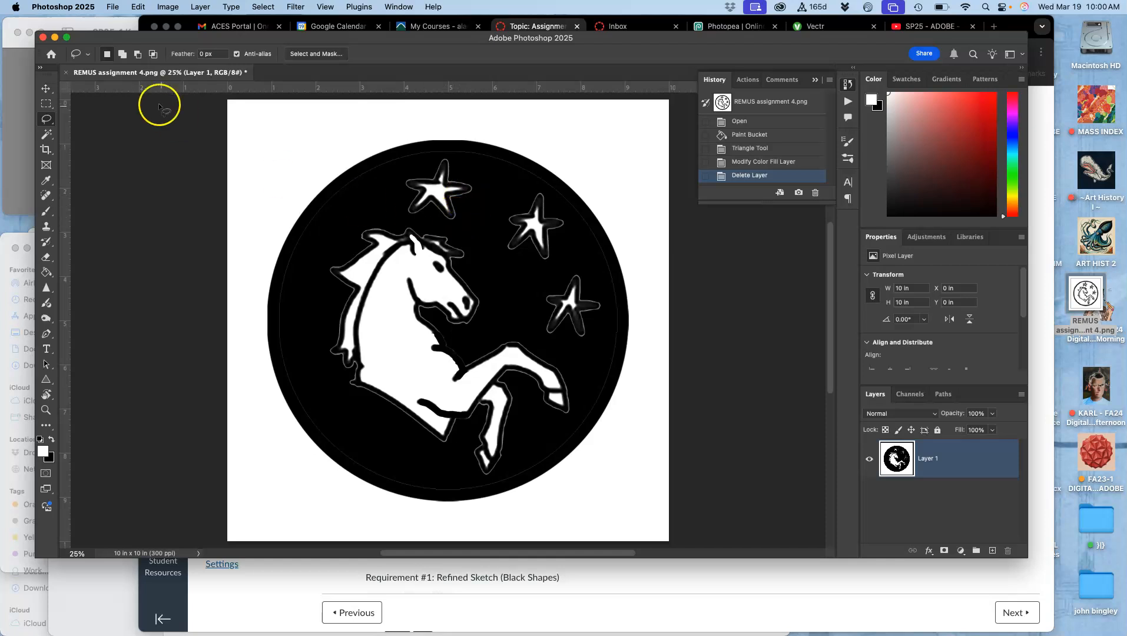
Save a copy of the logo to the Desktop in JPEG format at quality 10 (Maximum) with the Baseline ("Standard") option.
left_click(112, 7)
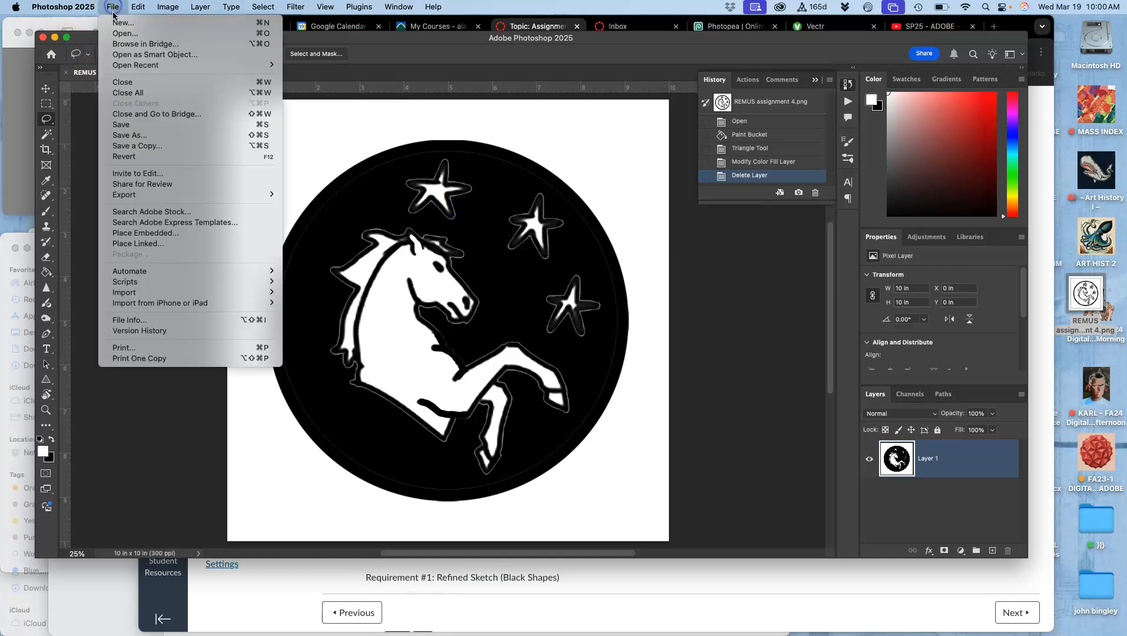
left_click(124, 136)
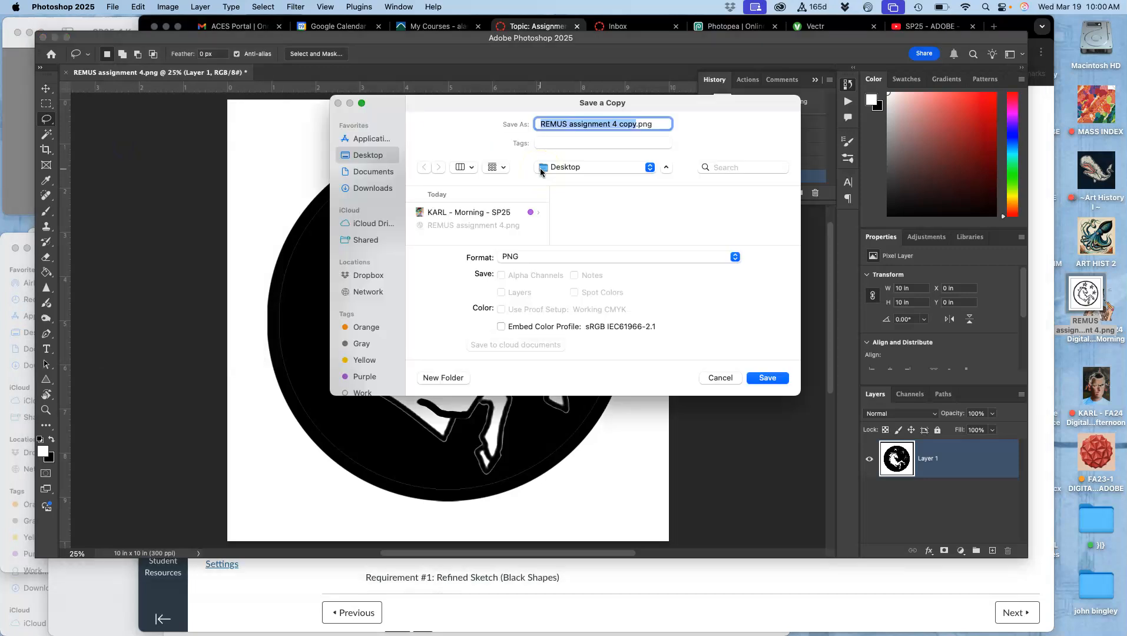
left_click(552, 257)
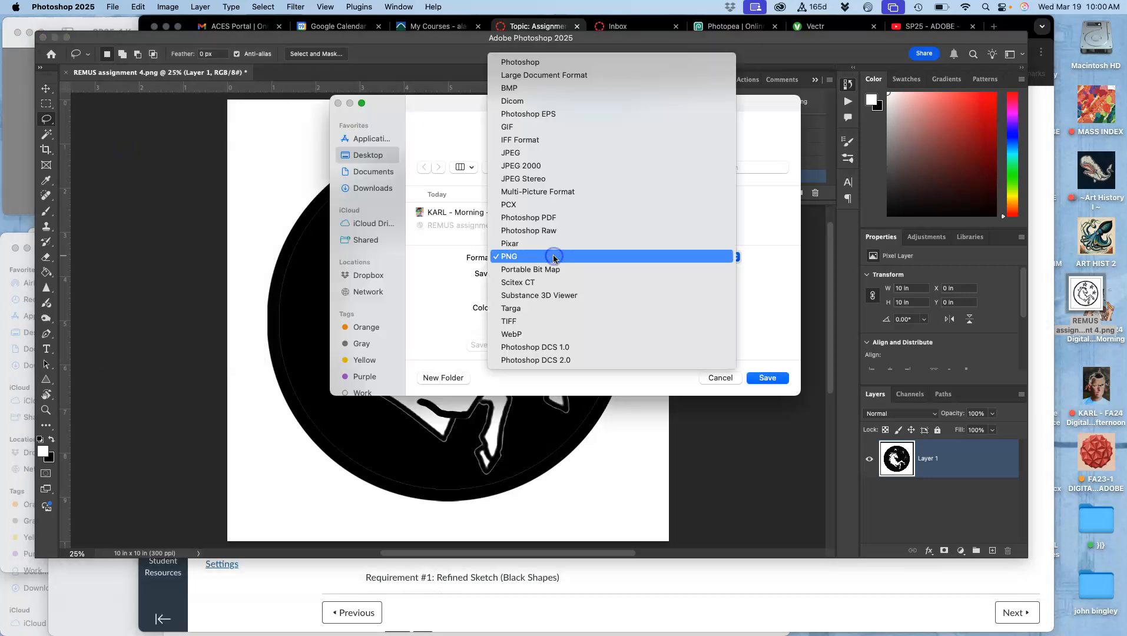
left_click(553, 154)
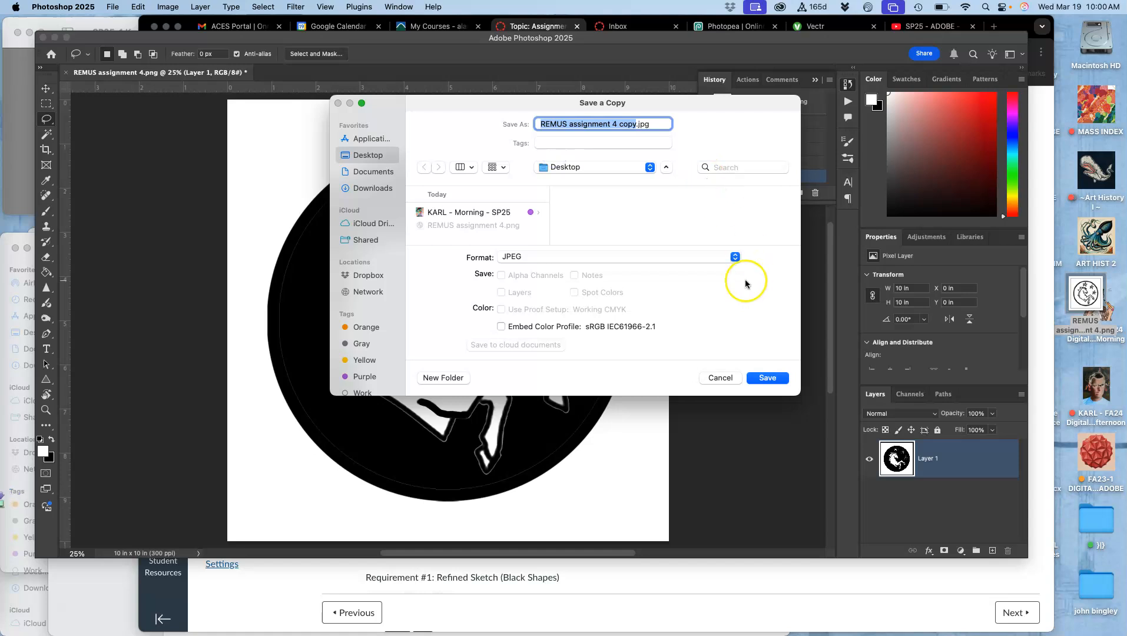
left_click(768, 378)
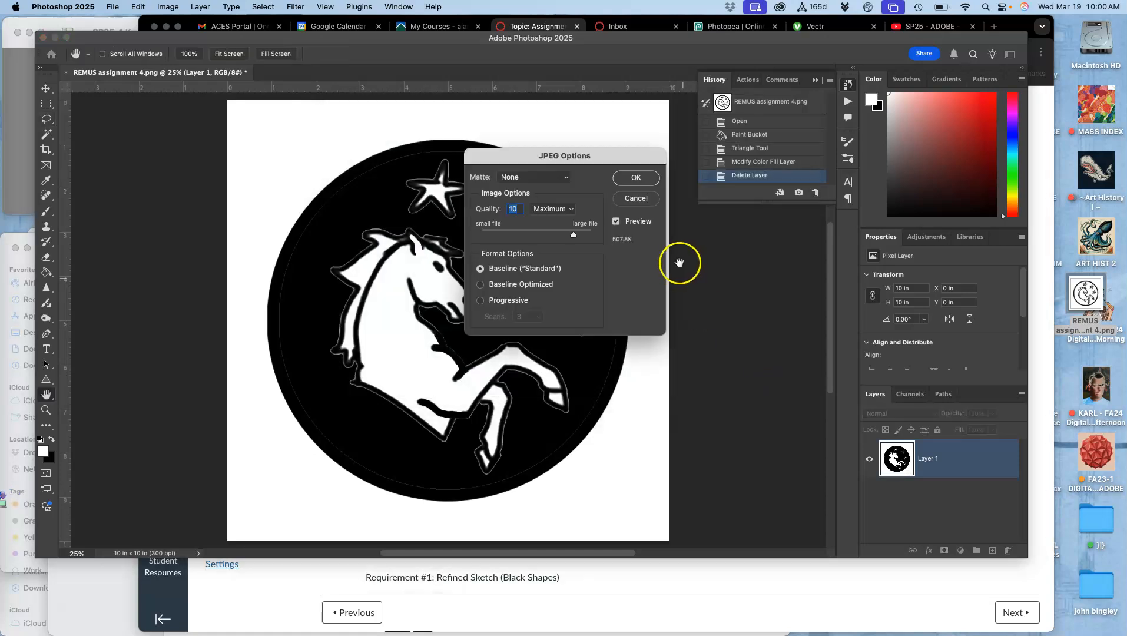
left_click(643, 177)
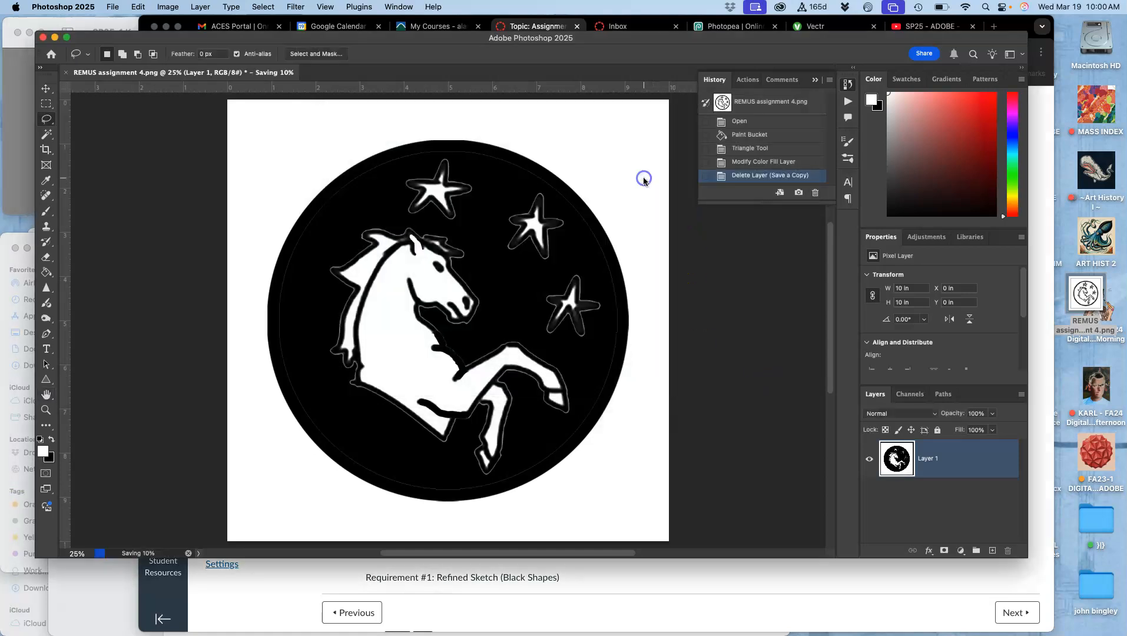
Close the Photoshop window and open the saved JPEG copy of the horse logo from the desktop in Adobe Illustrator.
left_click(43, 39)
left_click(544, 264)
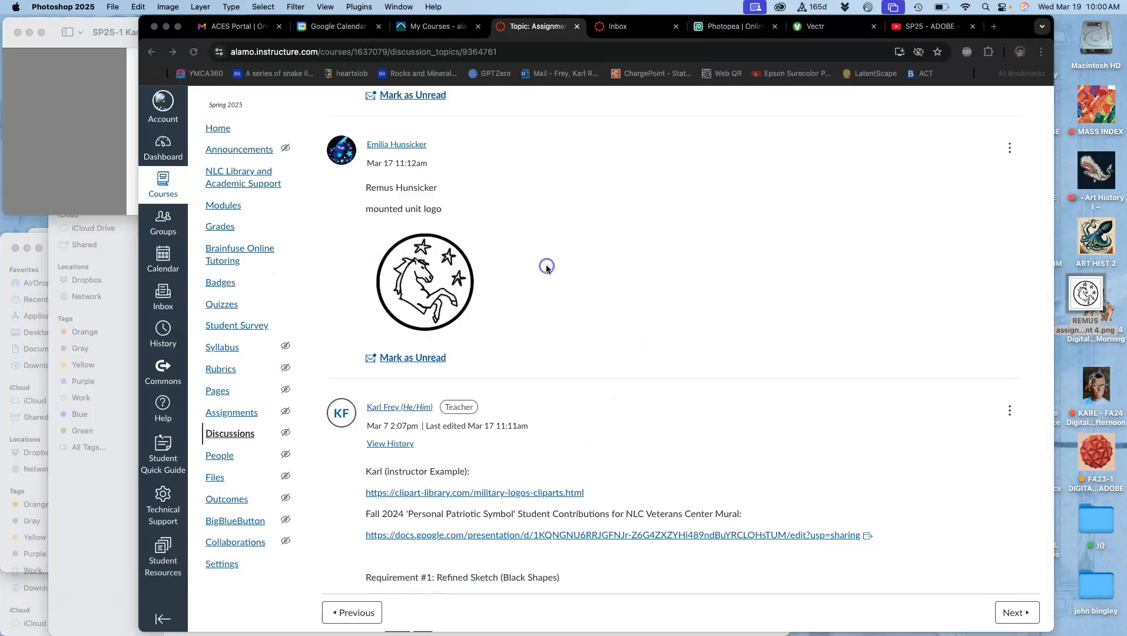
left_click(574, 275)
key("F11")
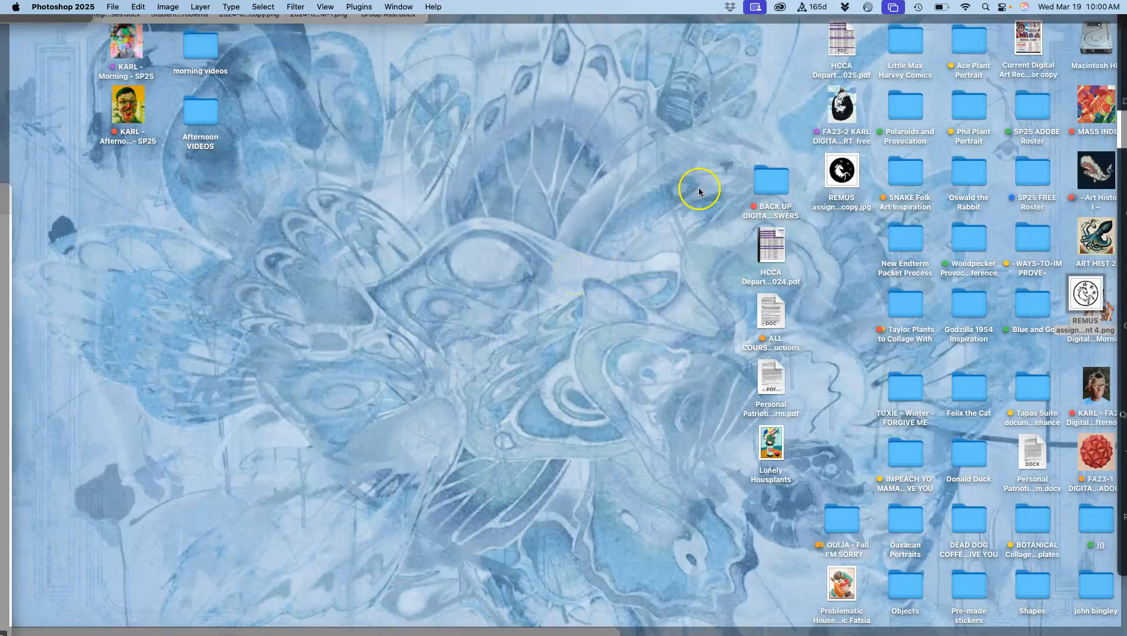
right_click(844, 177)
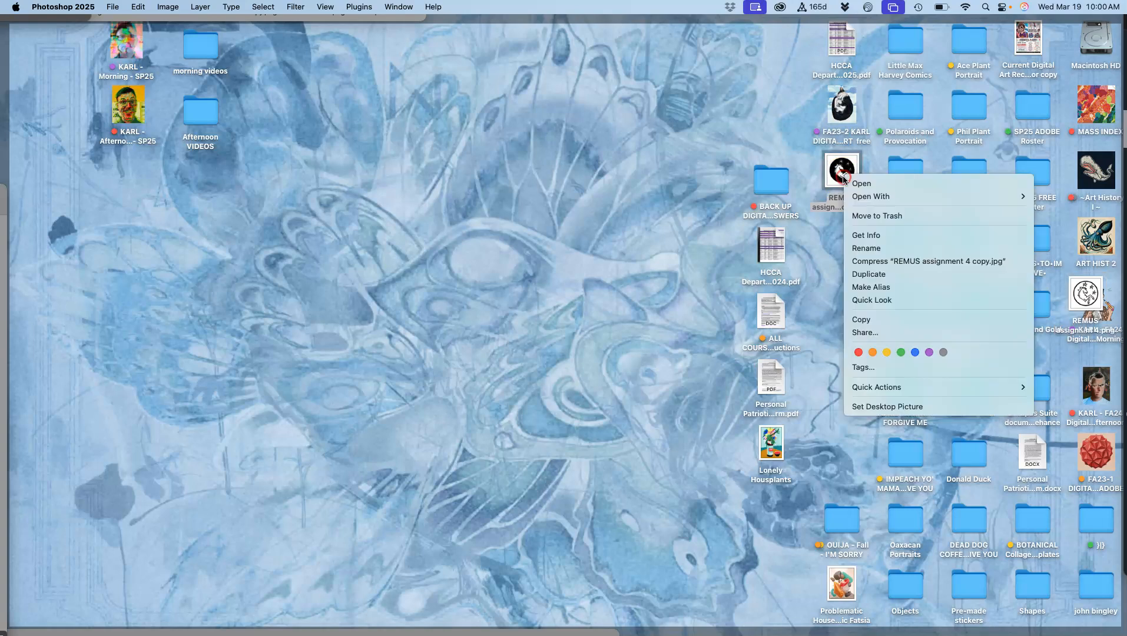
mouse_move(854, 199)
left_click(815, 242)
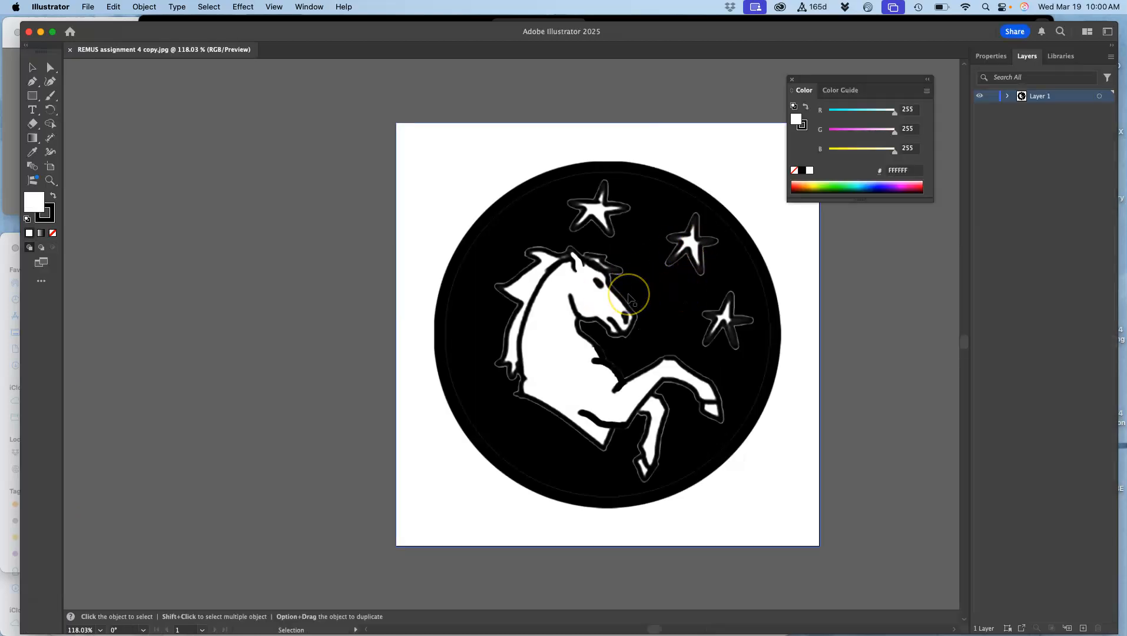
Expand Layer 1 and examine the edges of the horse image at magnifications up to 4800%, ending at 100%.
scroll(628, 294, "right", 3)
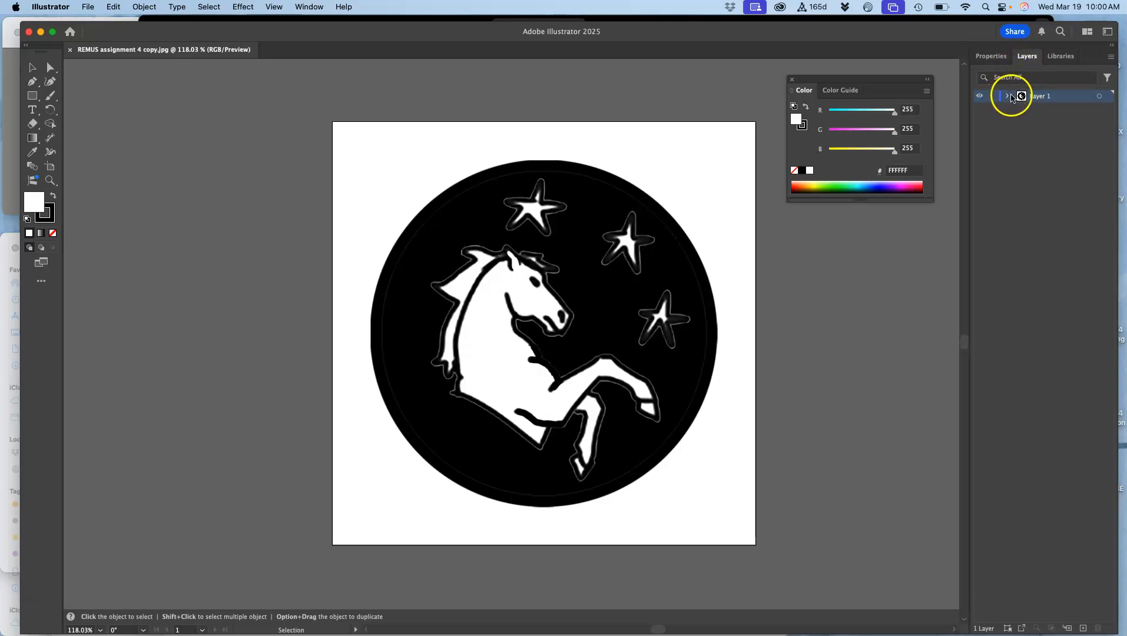
left_click(1009, 96)
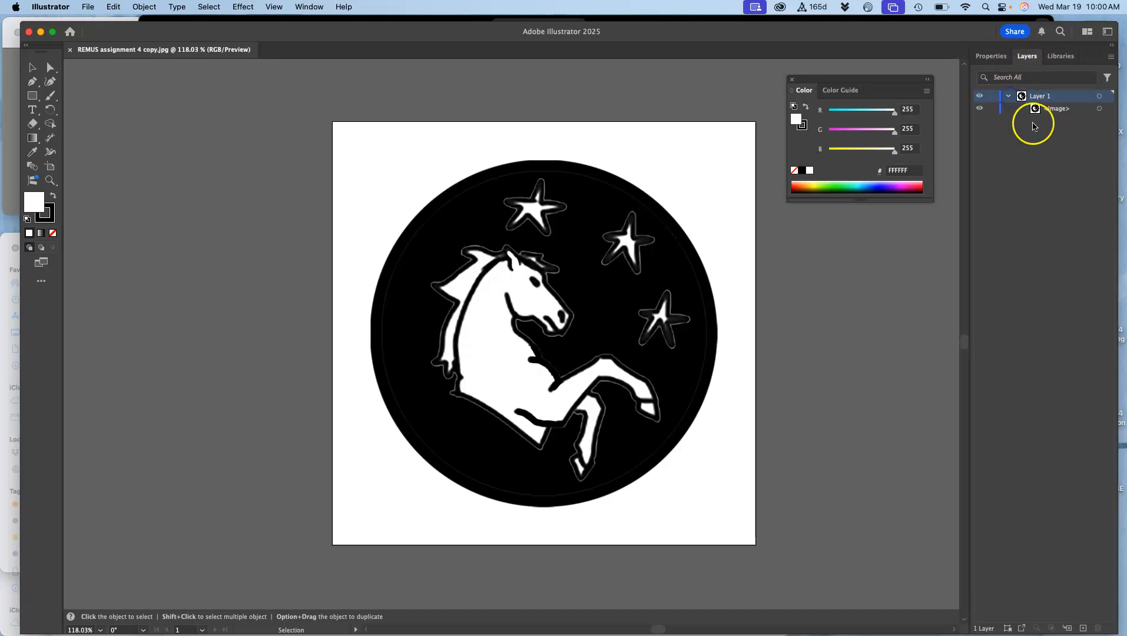
key("super+equal")
key("super+equal")
key("super+equal")
key("super+equal")
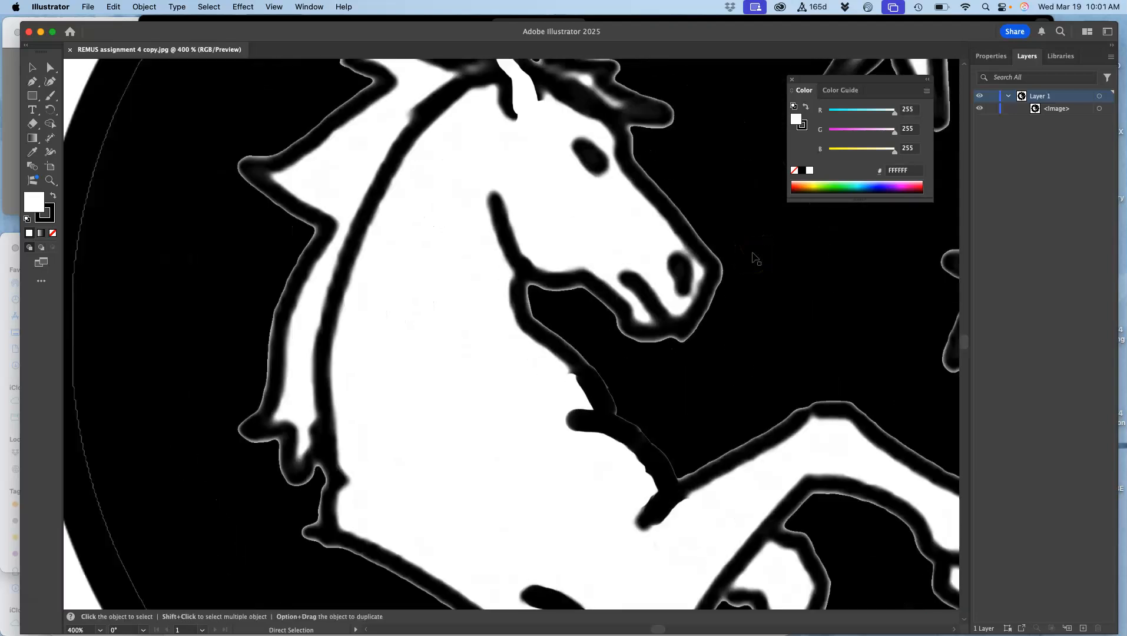
key("super+equal")
key("super+equal")
key("super+equal")
key("super+equal")
key("super+equal")
key("super+equal")
key("super+equal")
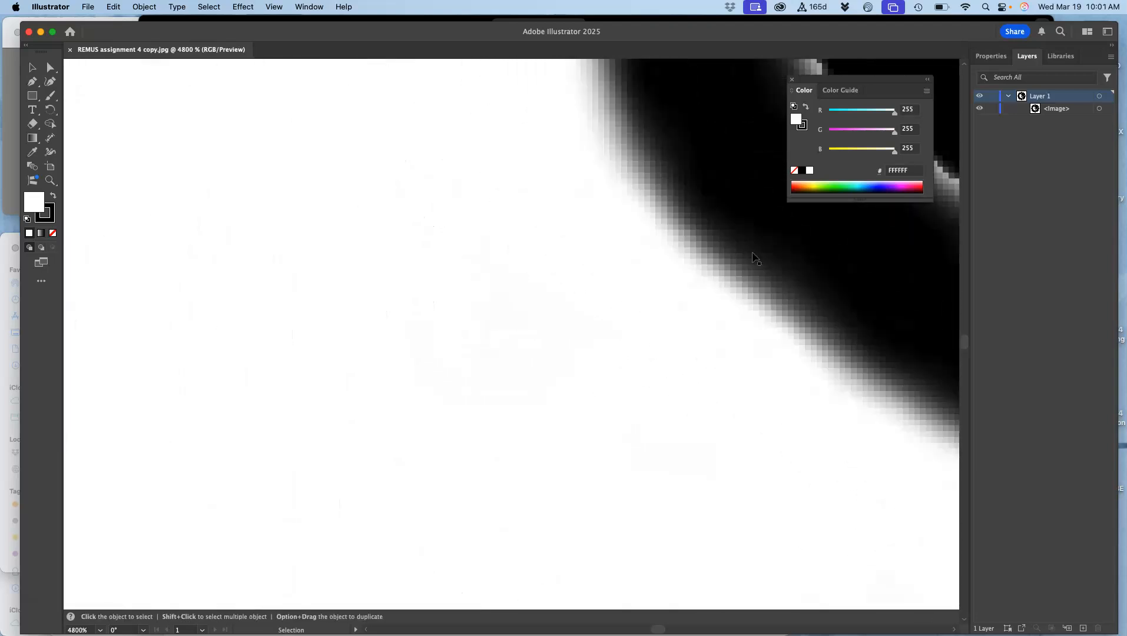
key("a")
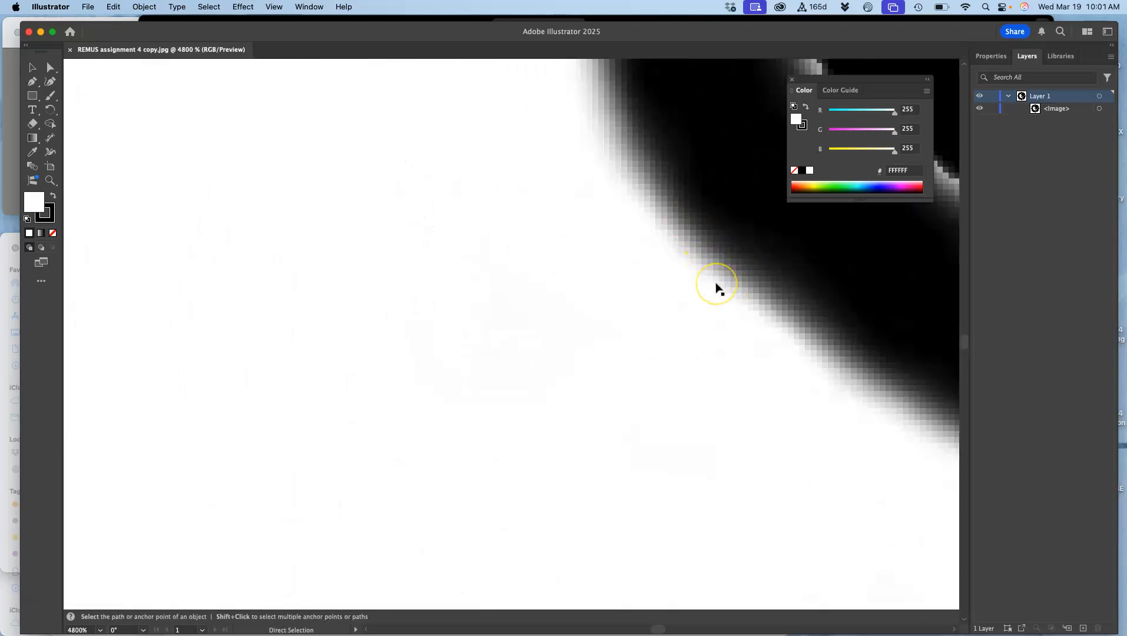
key("super+minus")
key("super+minus")
key("super+minus")
key("super+minus")
key("super+minus")
key("super+minus")
key("super+minus")
key("super+minus")
key("super+minus")
key("super+minus")
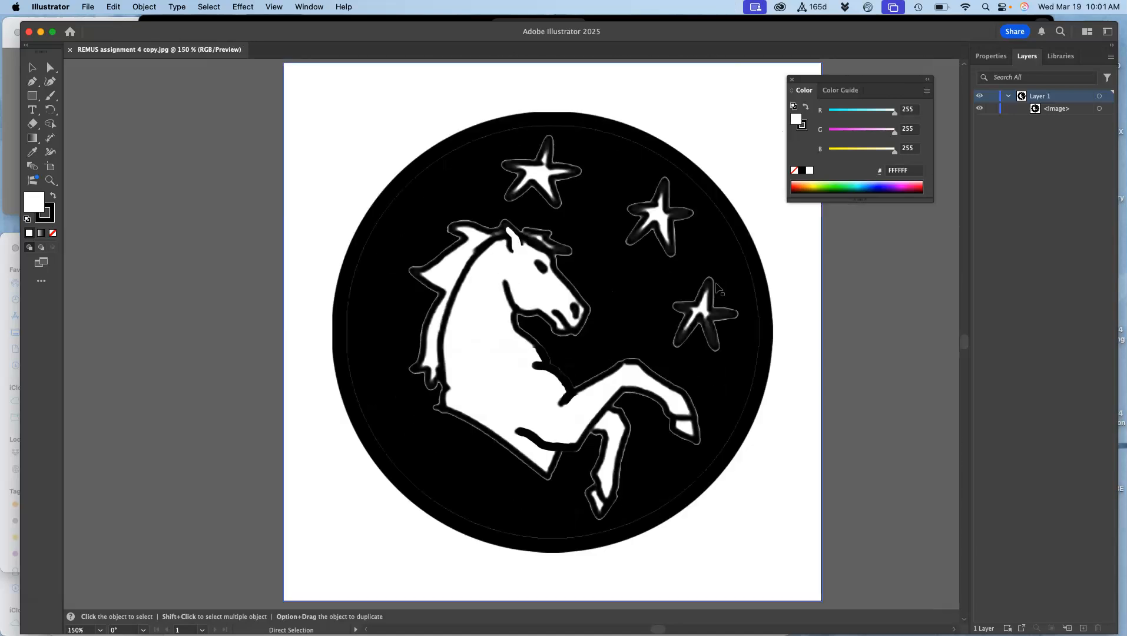
key("super+minus")
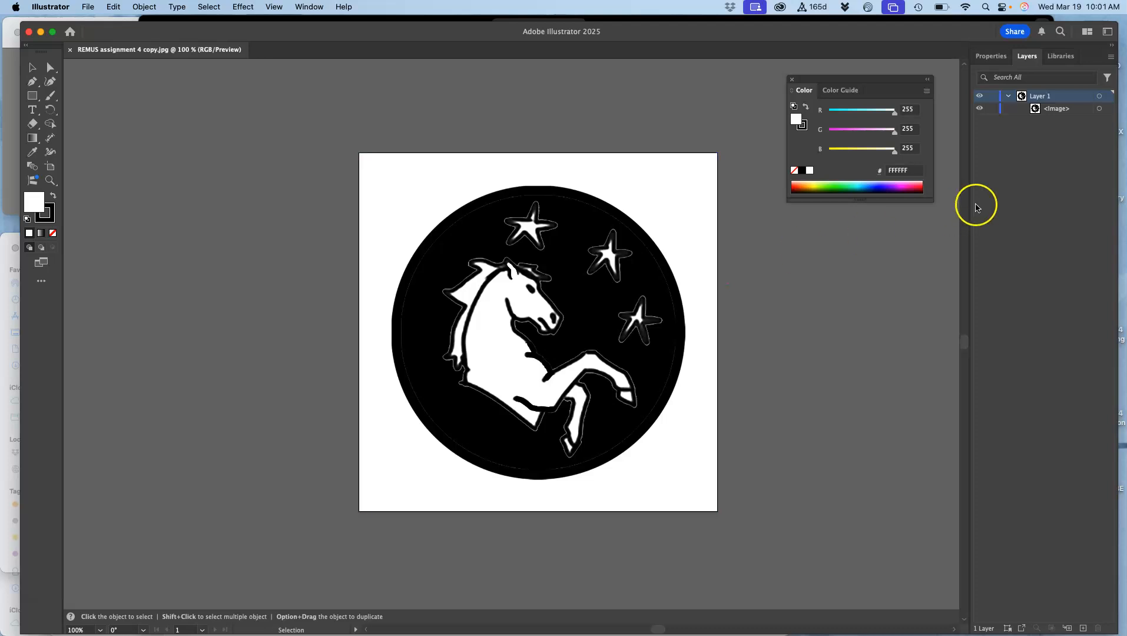
Turn on image dimming for Layer 1 at 50%.
double_click(1067, 99)
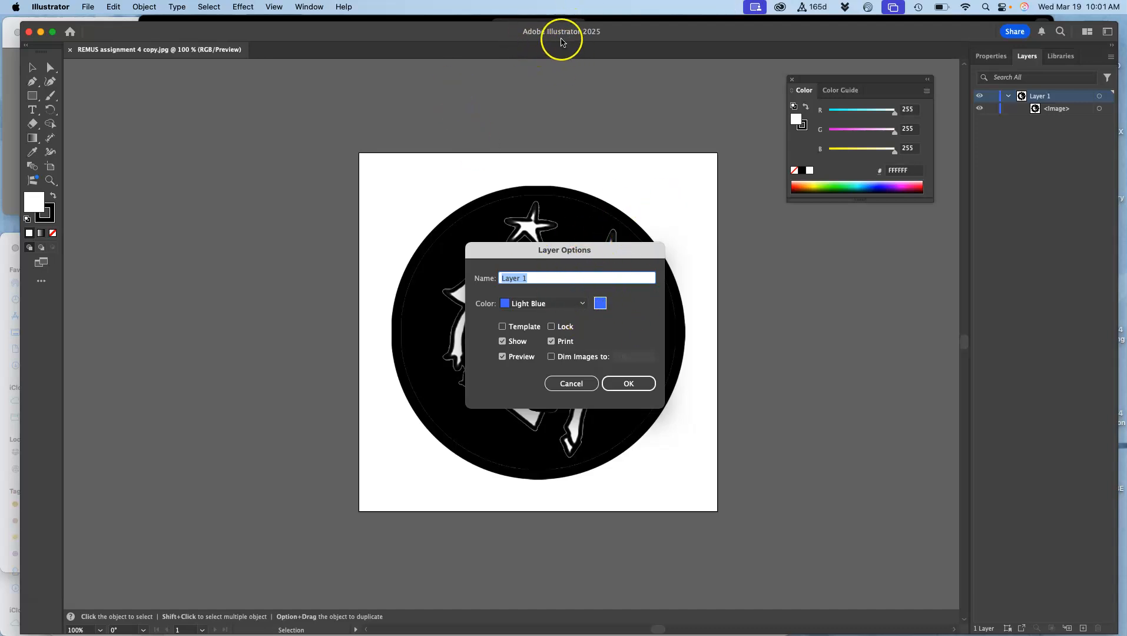
left_click(552, 356)
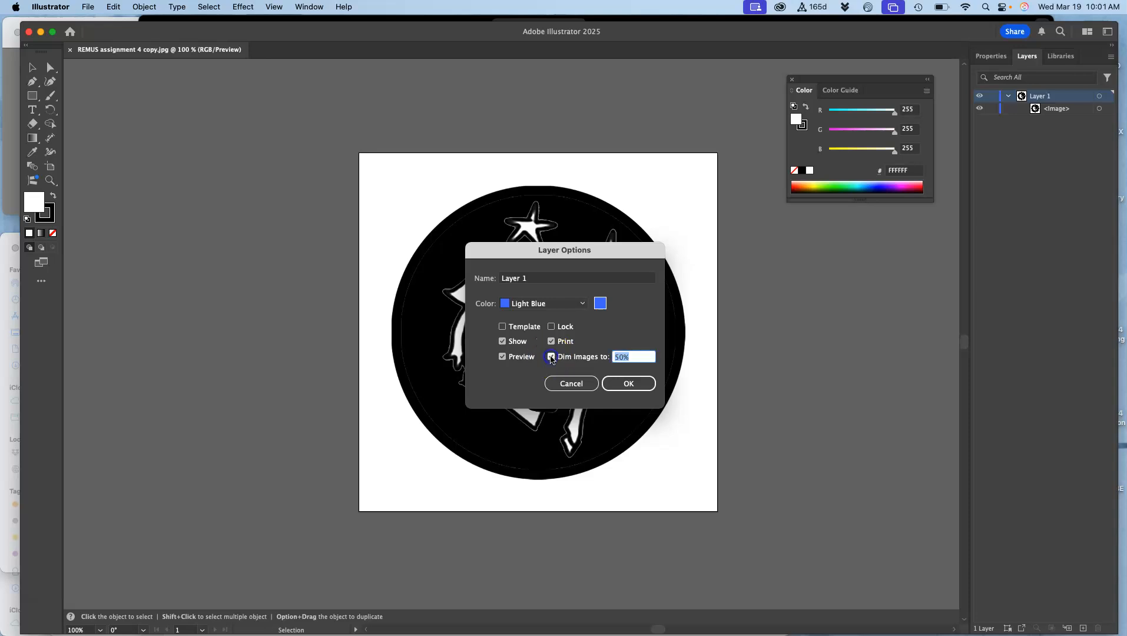
left_click(628, 383)
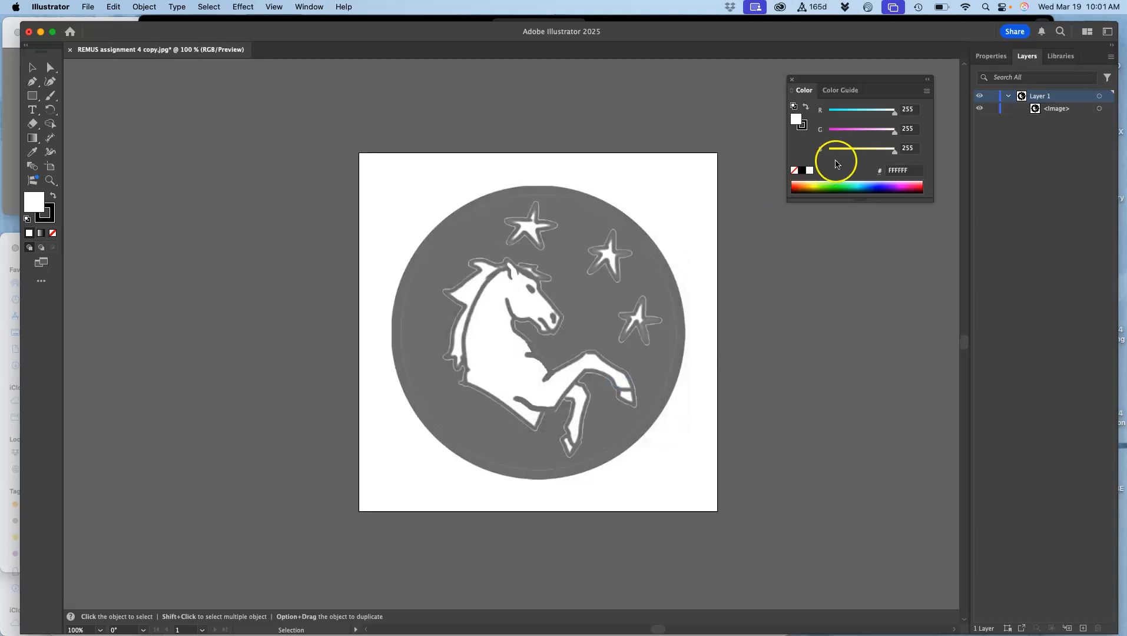
Set the image dimming of Layer 1 to 20%.
double_click(1066, 97)
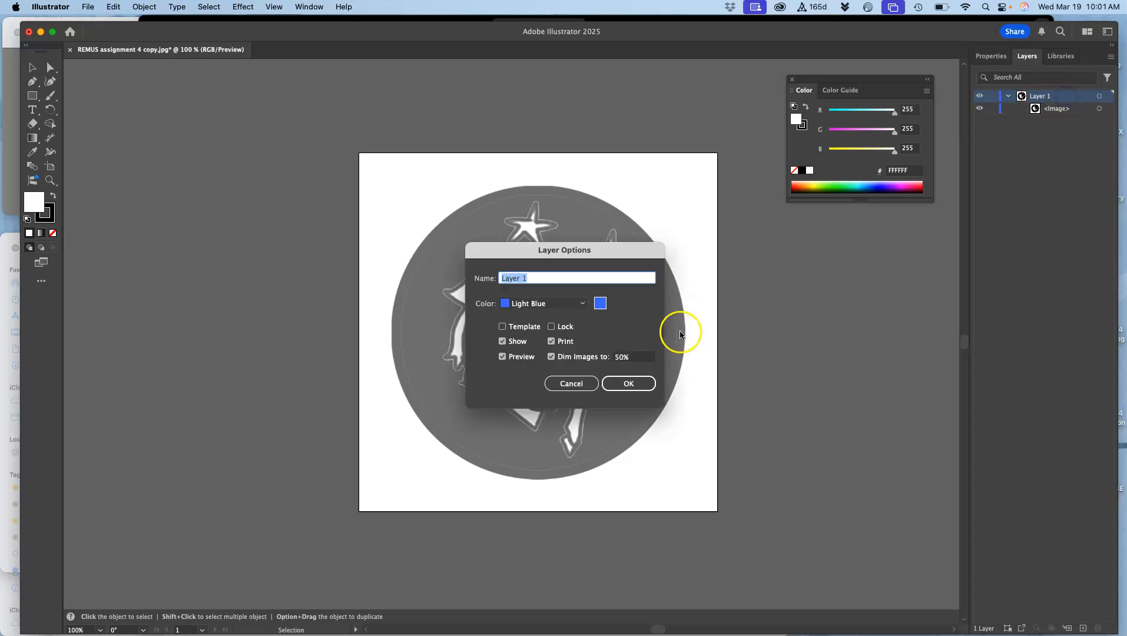
left_click(623, 357)
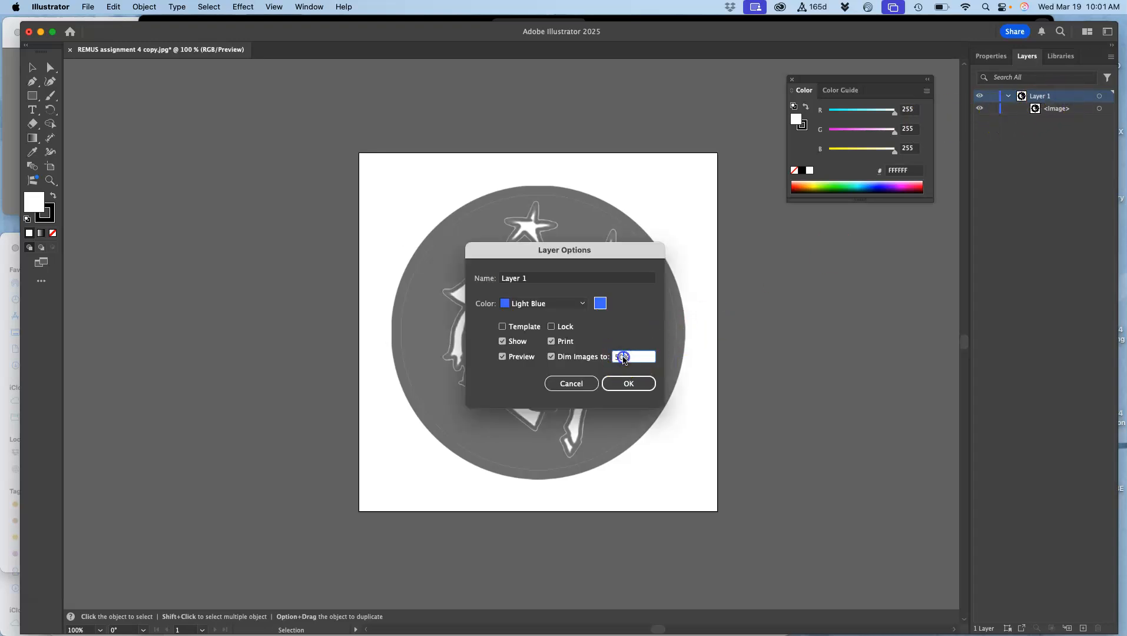
type("20")
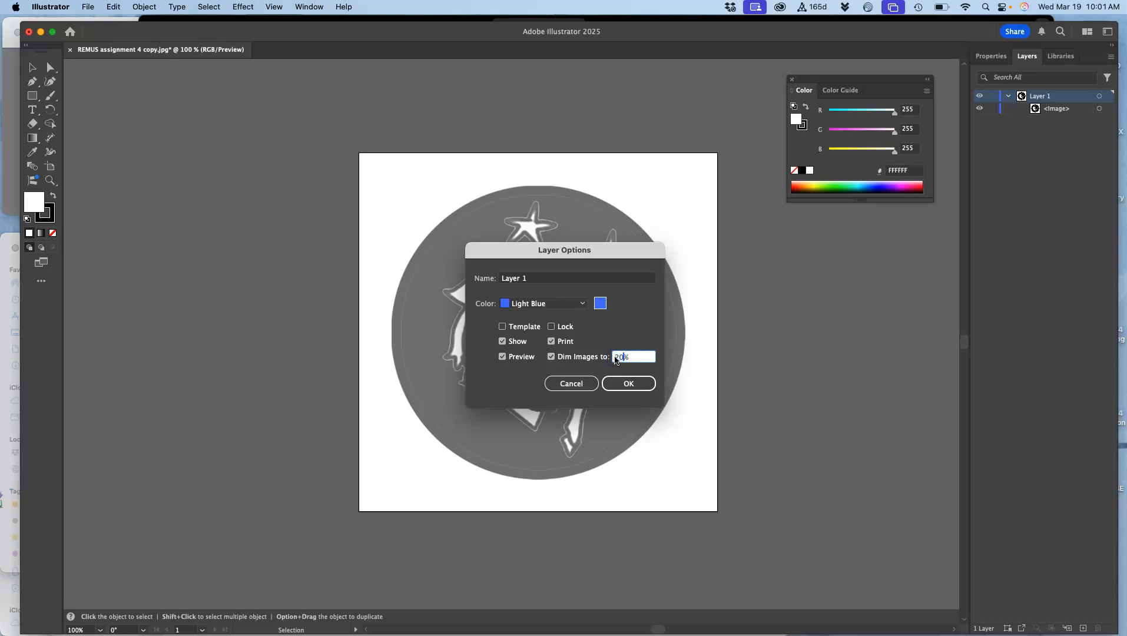
left_click(621, 383)
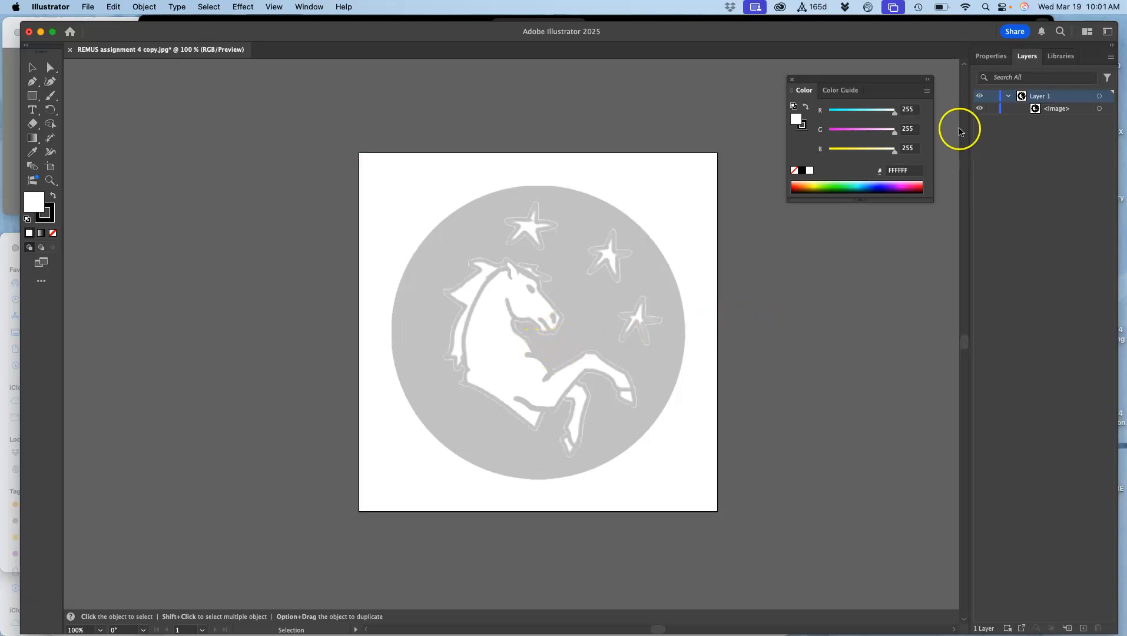
Lock Layer 1 and add a new empty layer above it.
left_click(994, 99)
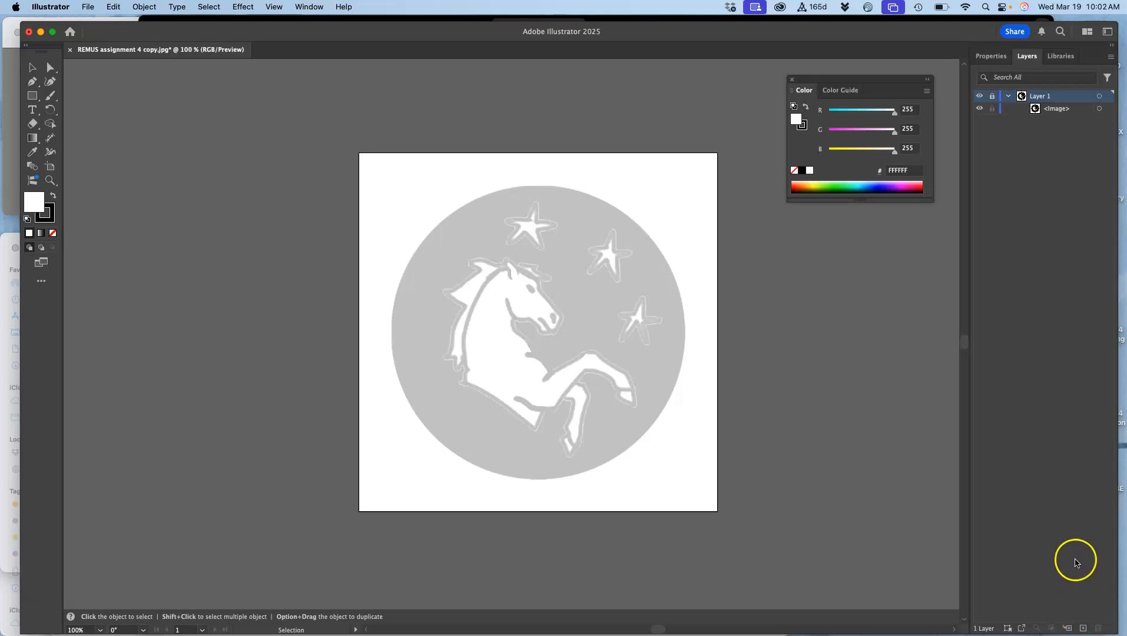
left_click(1085, 628)
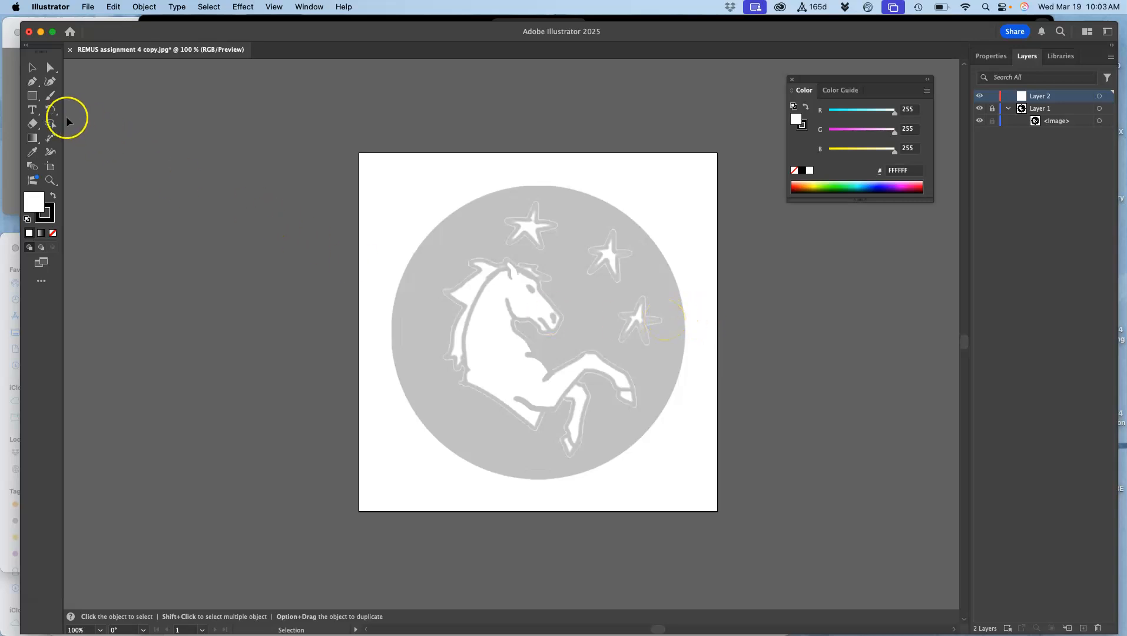
Try to trace the logo's outer circle with a curved Pen tool path on Layer 2, and delete the path.
left_click(33, 84)
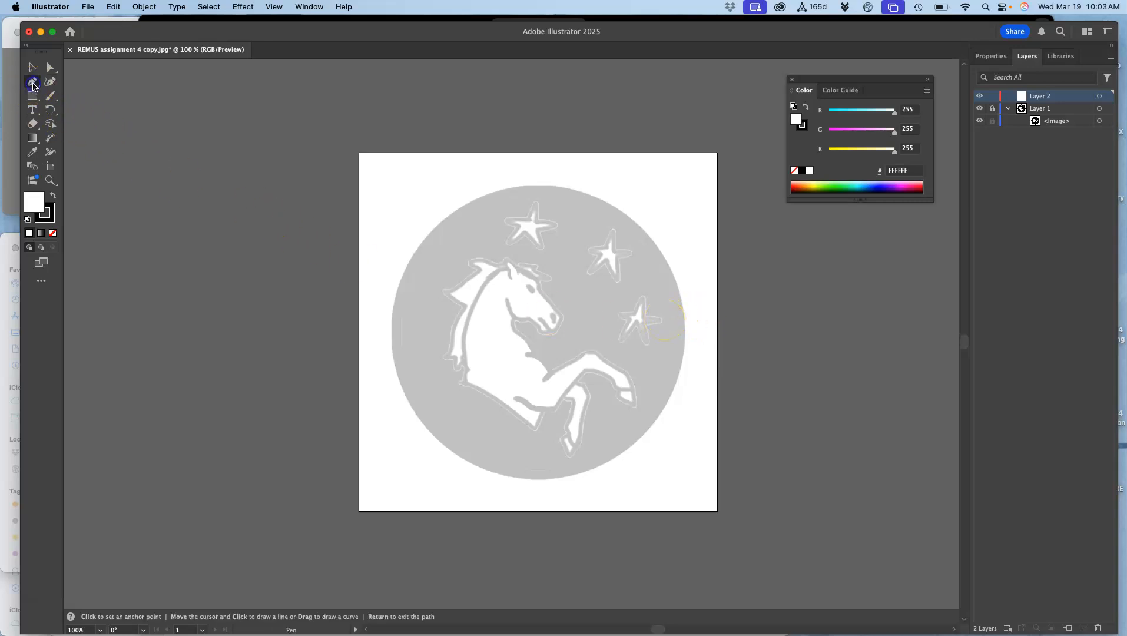
left_click(534, 185)
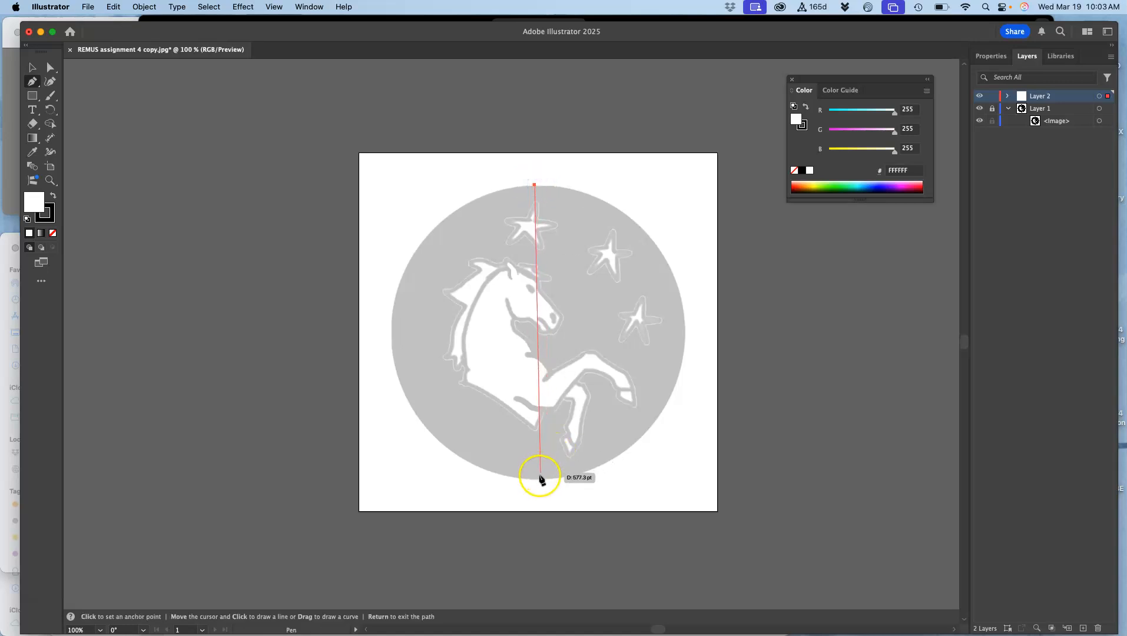
left_click_drag(539, 479, 865, 548)
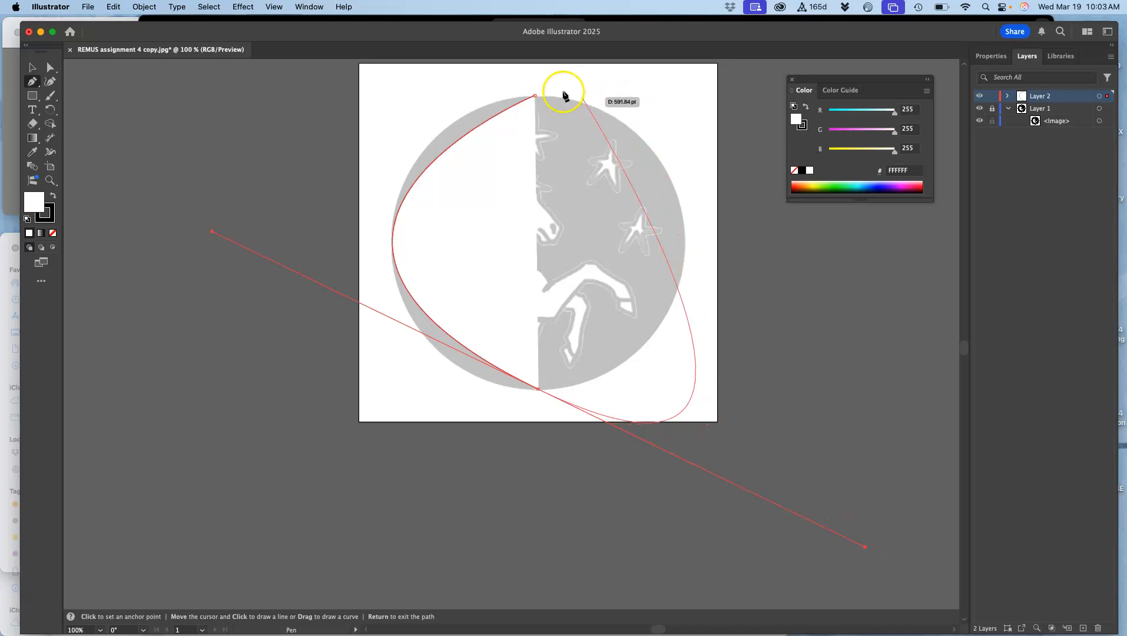
left_click(537, 95)
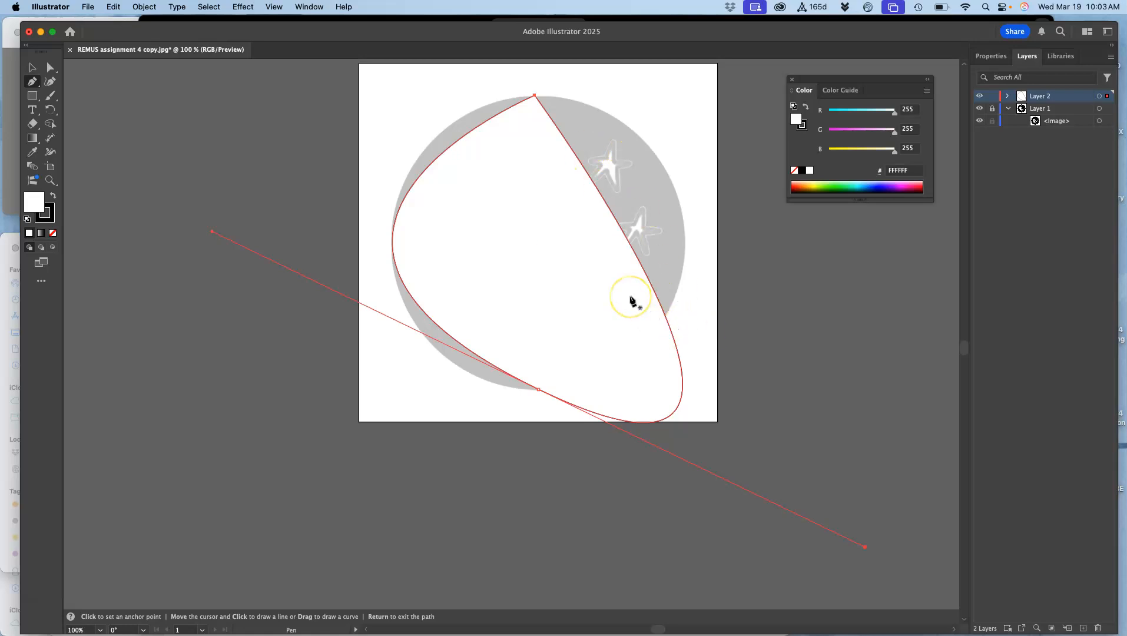
key("Delete")
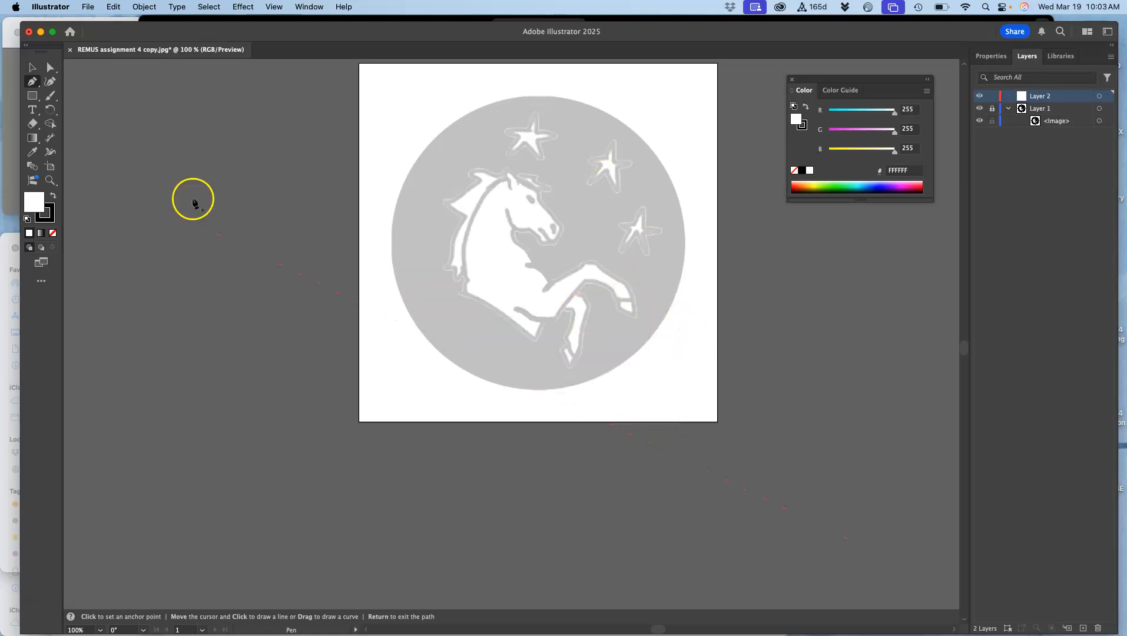
Draw a circle about 595 pt in diameter with the Ellipse tool over the logo's outer circle on Layer 2.
scroll(177, 203, "up", 2)
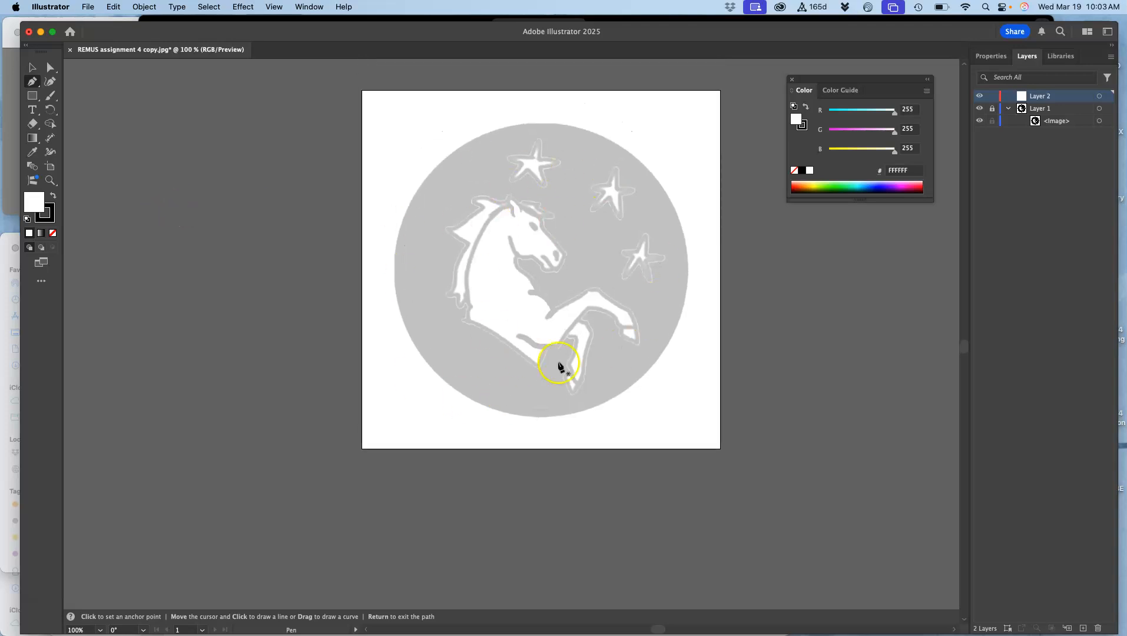
left_click(32, 95)
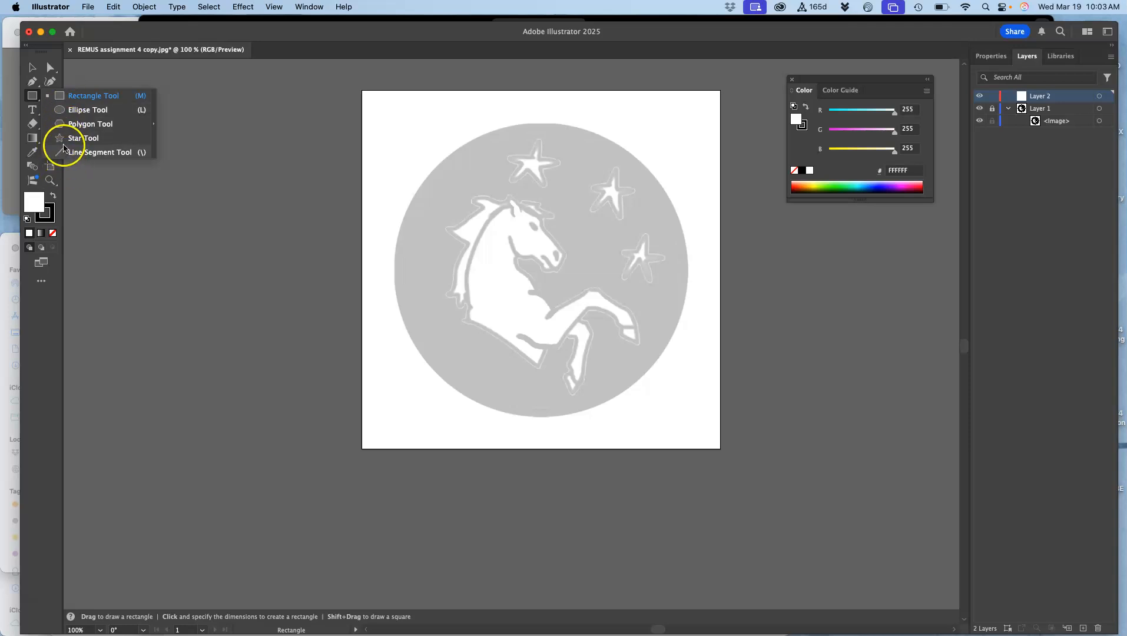
left_click(61, 115)
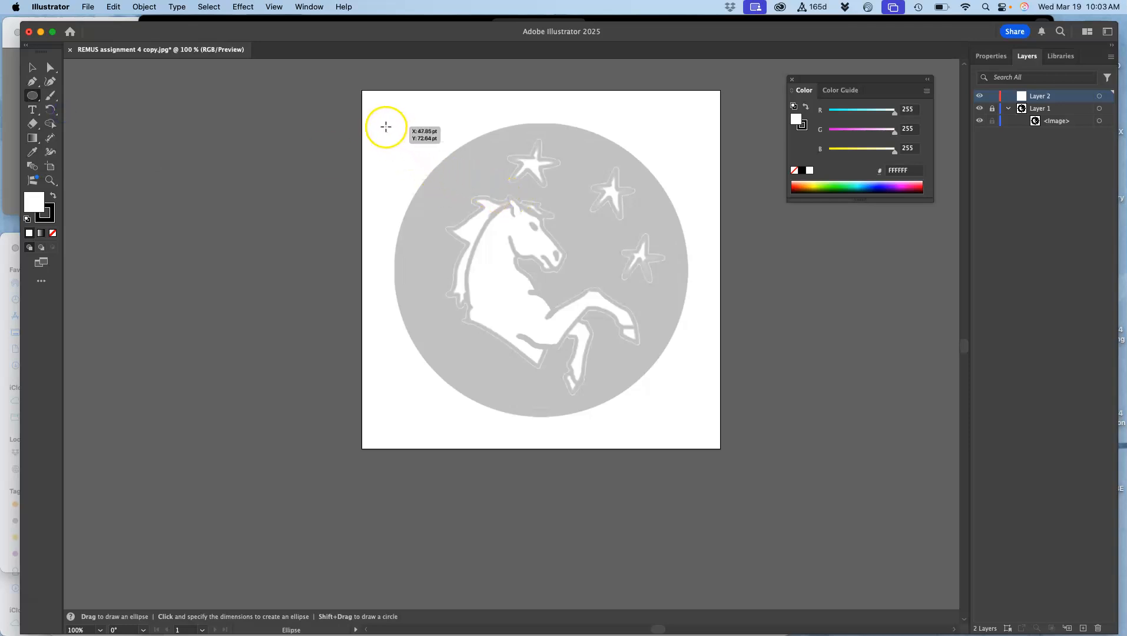
left_click_drag(386, 127, 682, 381)
Nudge the circle up and to the right in small increments until it lines up with the sketched outer circle.
key("Up")
key("Up")
key("Up")
key("Up")
key("Up")
key("Up")
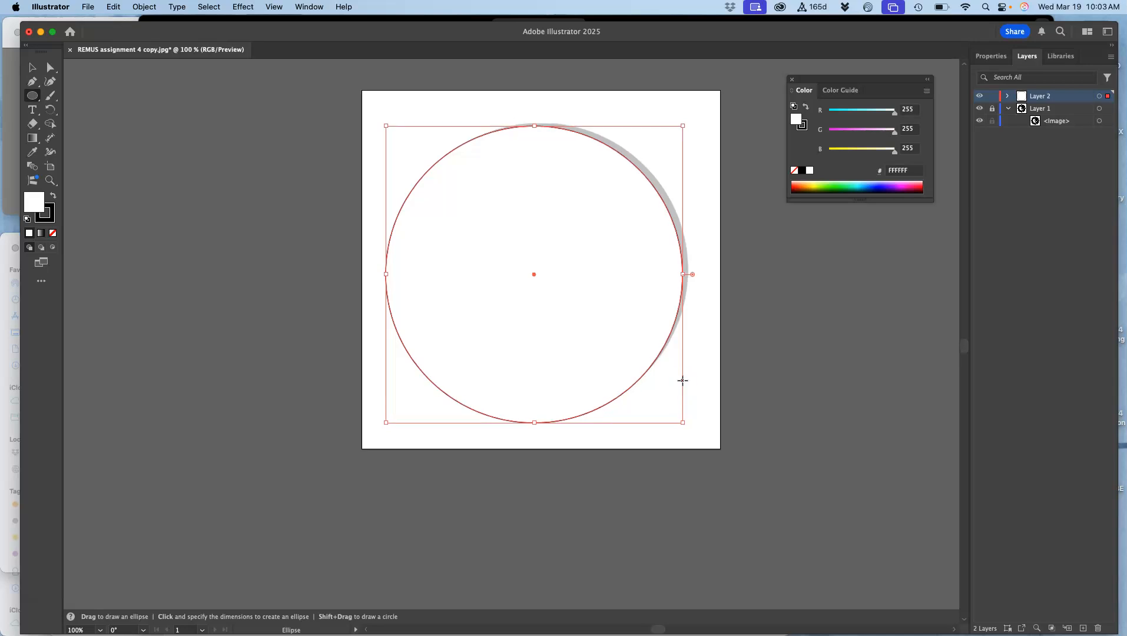
key("Right")
key("Right")
key("Right")
key("Right")
key("Right")
key("Right")
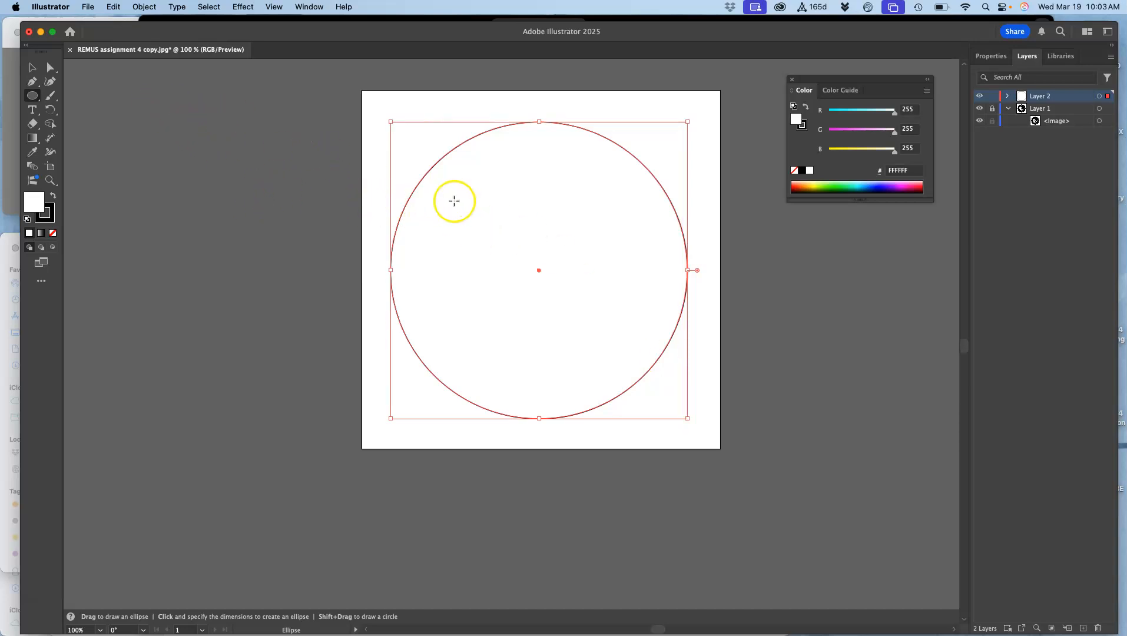
Move the whole circle slightly further right with the Selection tool to center it over the sketch.
left_click(51, 71)
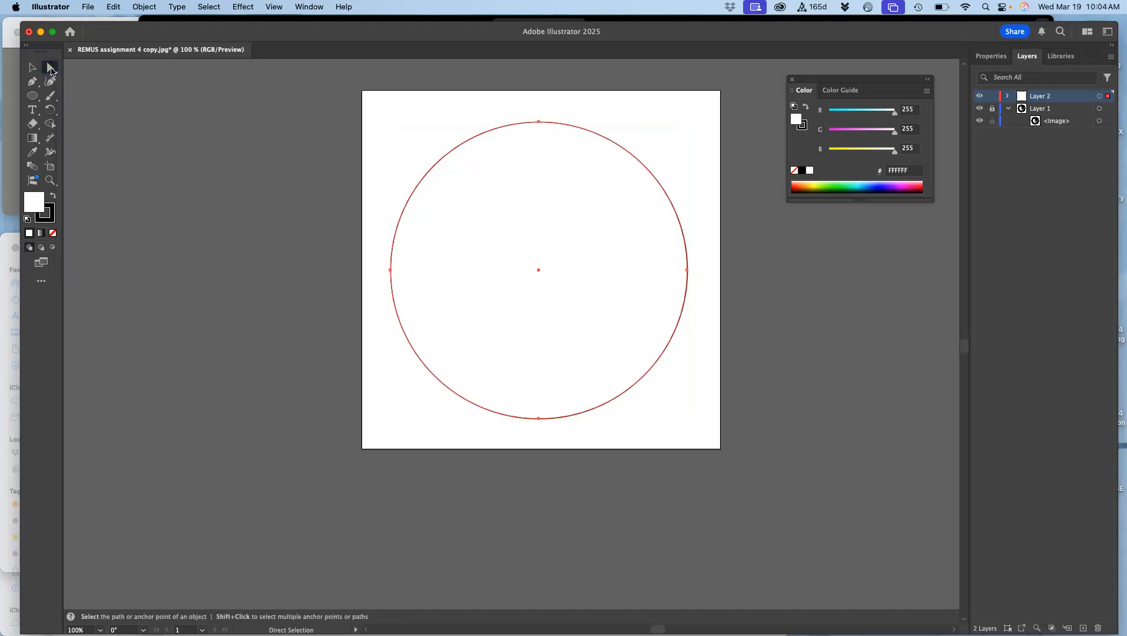
left_click(59, 71)
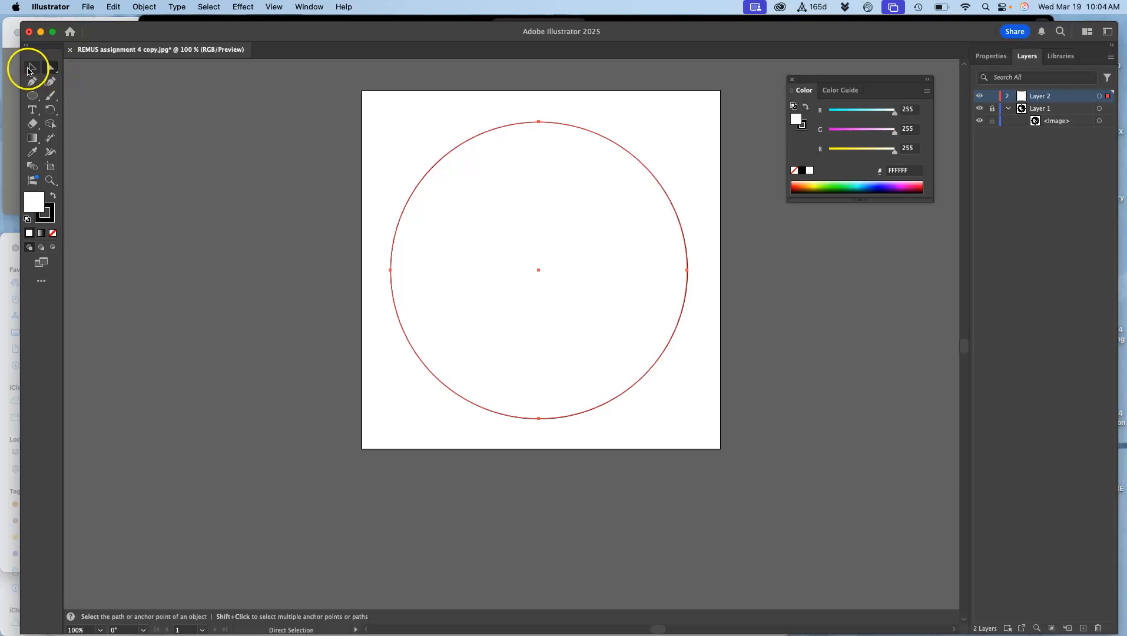
left_click(31, 69)
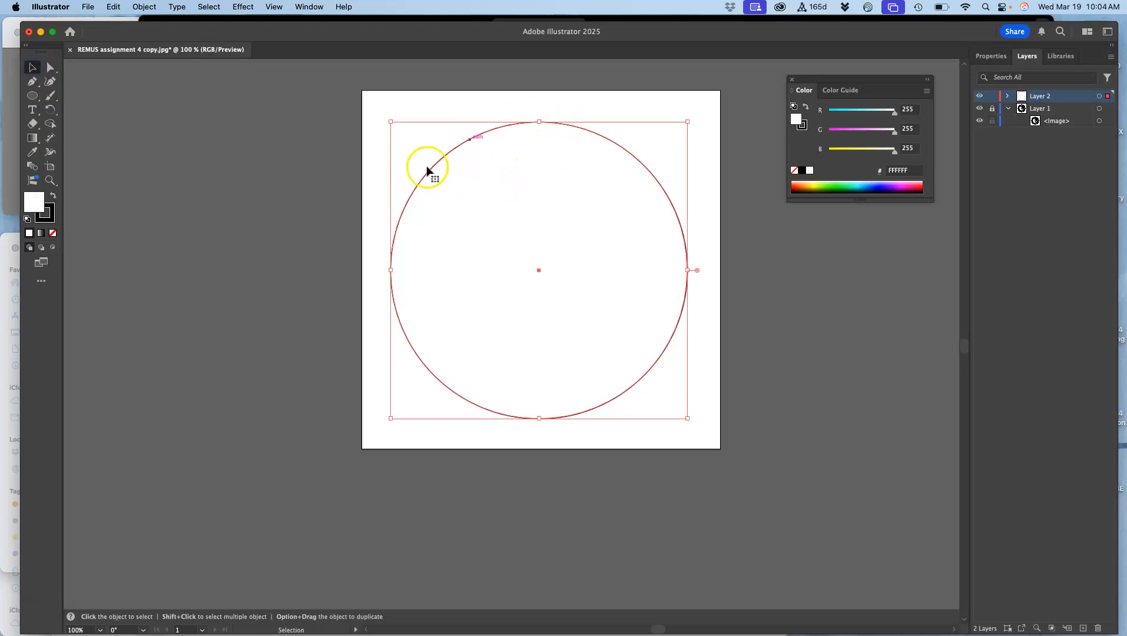
mouse_move(558, 235)
left_mouse_down()
mouse_move(559, 247)
mouse_move(559, 237)
left_mouse_up()
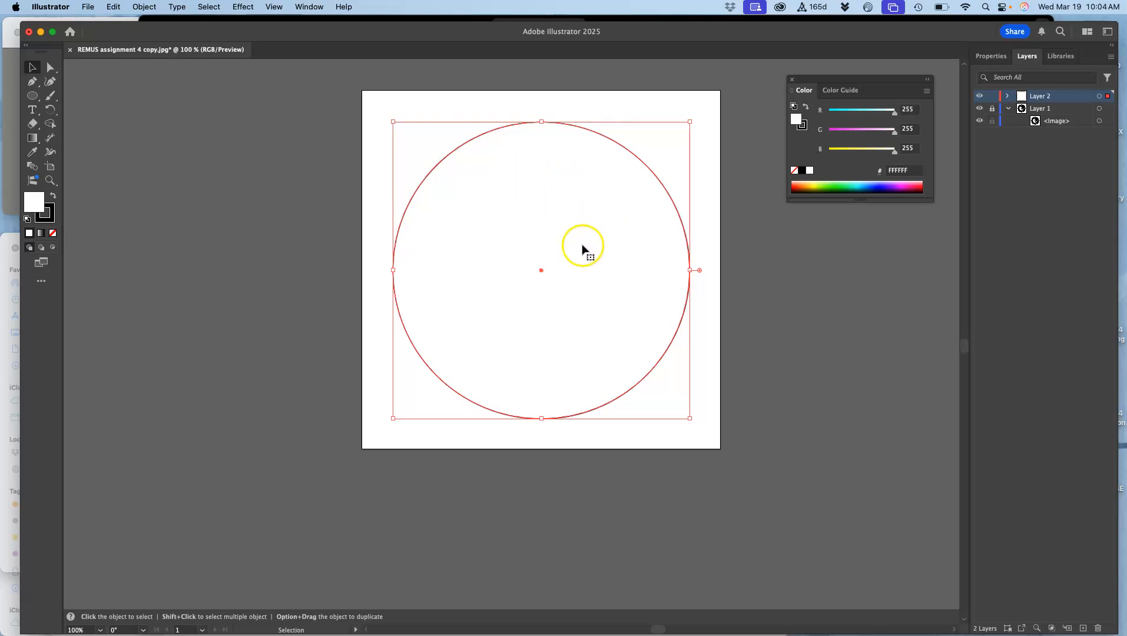
Try to reshape the circle by pulling its top anchor point down with Direct Selection, and undo the change.
left_click(50, 67)
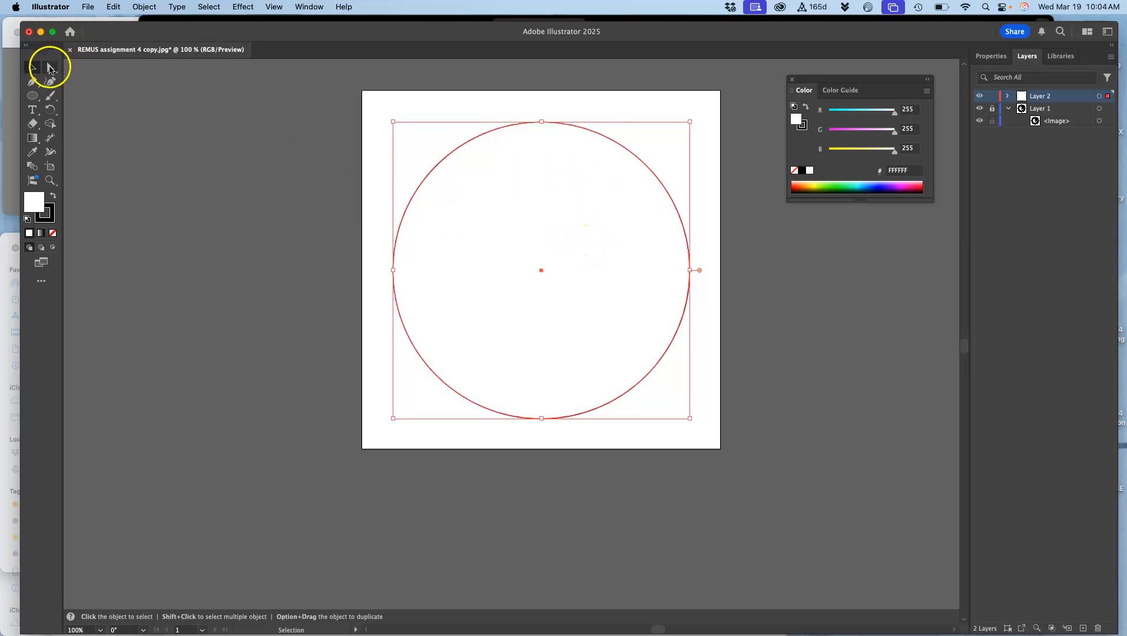
left_click(546, 113)
left_click_drag(541, 122, 538, 145)
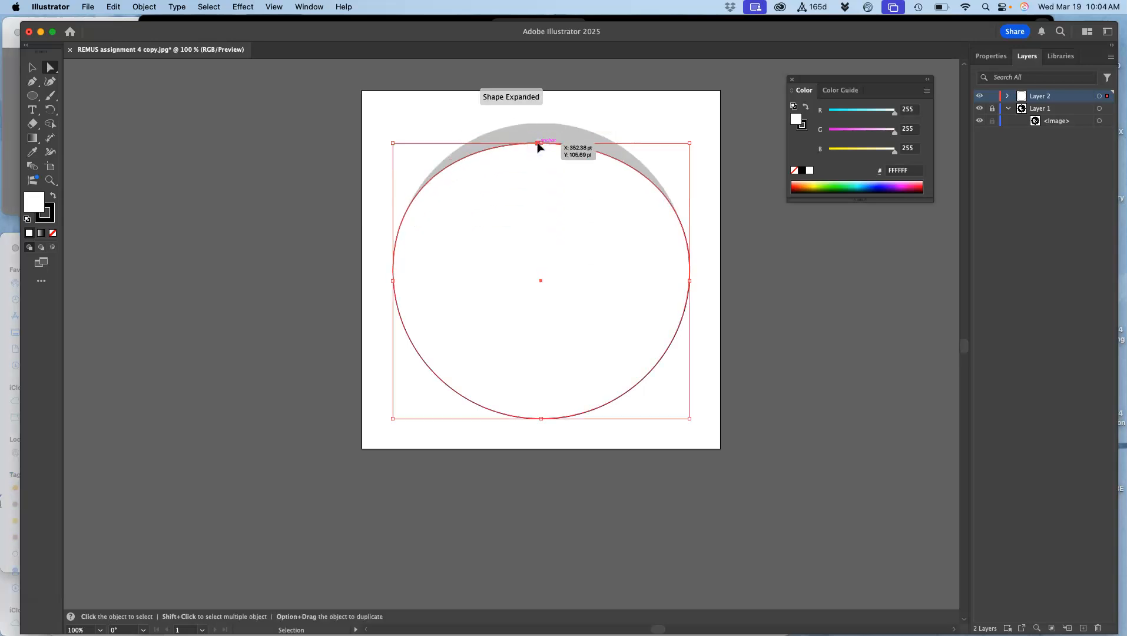
key("super+z")
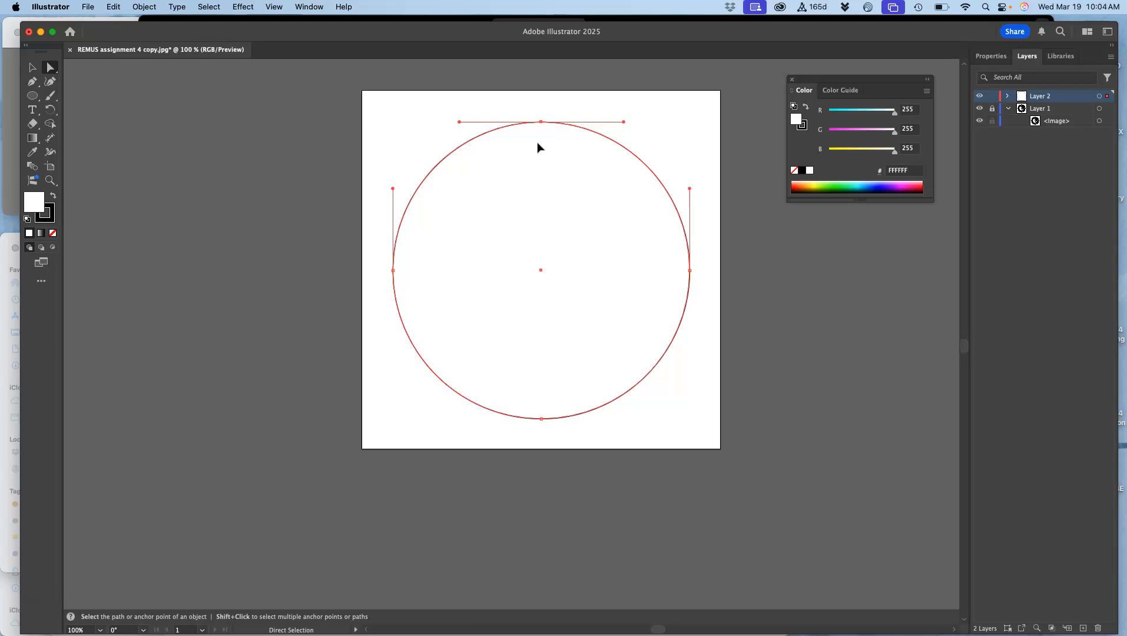
left_click(332, 143)
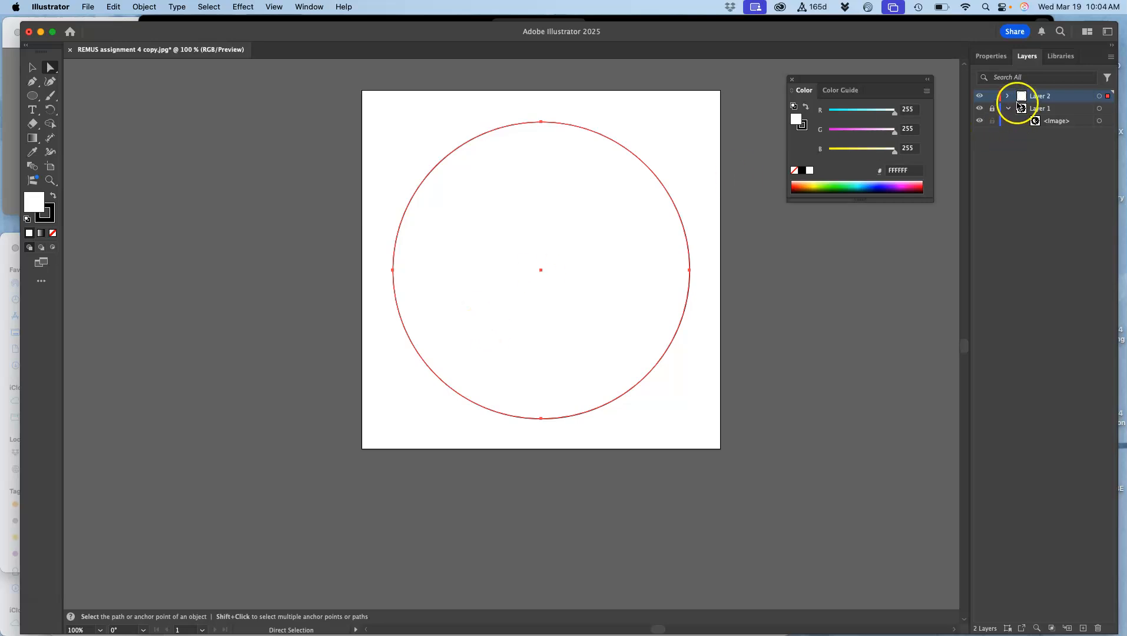
Expand Layer 2, toggle its ellipse off and on to check the artwork, and select the ellipse.
left_click(1009, 97)
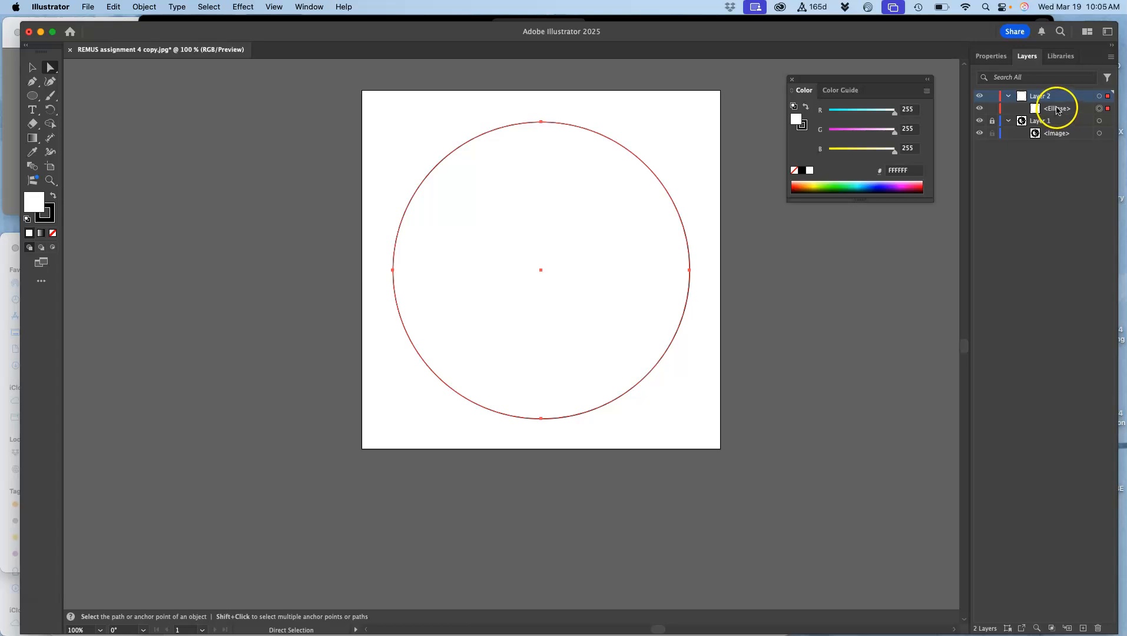
left_click(980, 108)
left_click(980, 108)
left_click(980, 108)
left_click(980, 108)
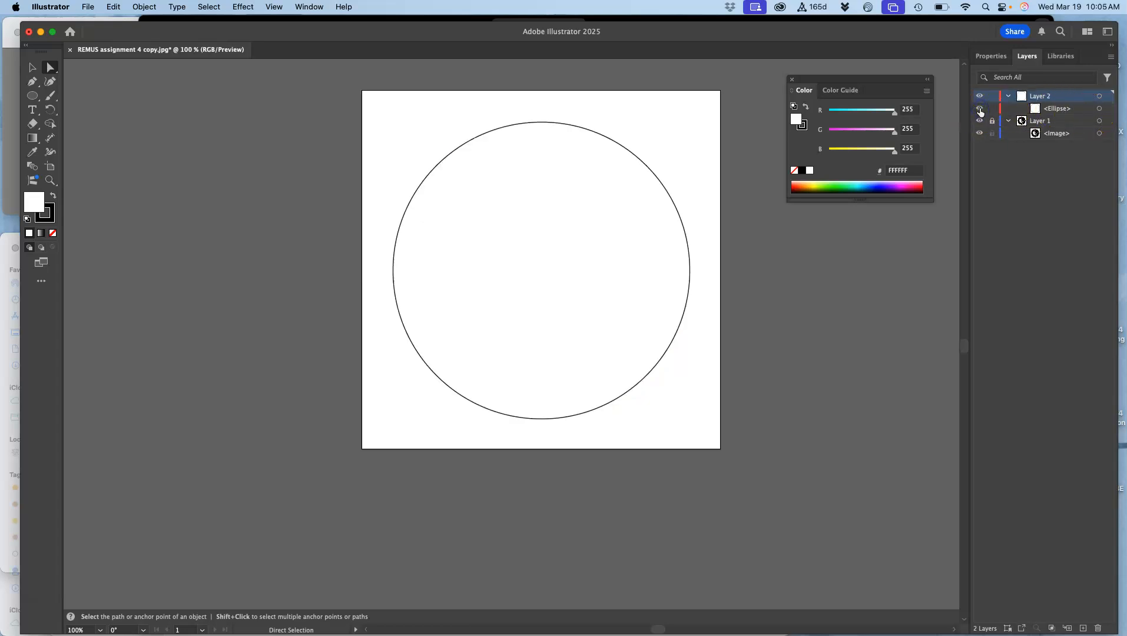
left_click(1100, 109)
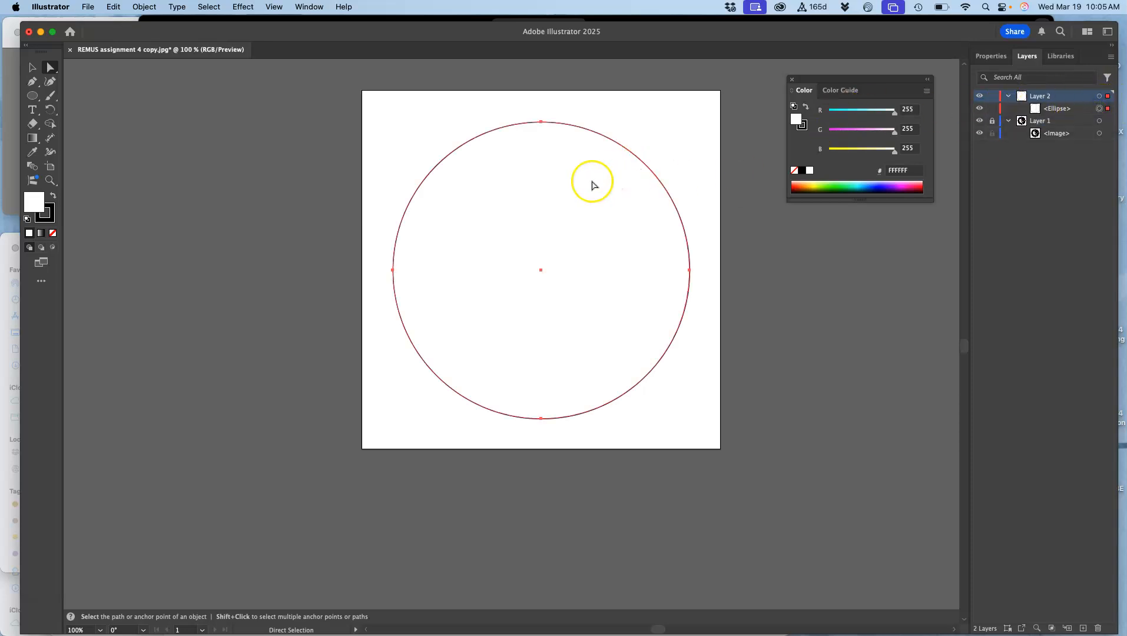
Check the ellipse's properties and briefly hide Layer 2 to view the sketch beneath, leaving the layer visible.
left_click(585, 209)
left_click(992, 56)
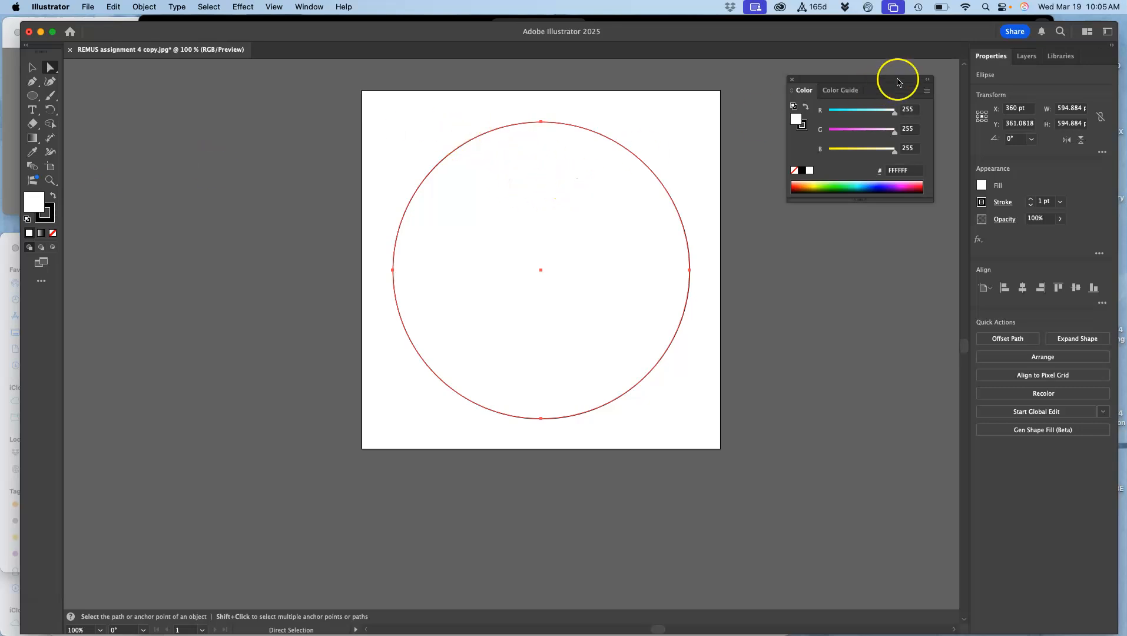
left_click(1027, 56)
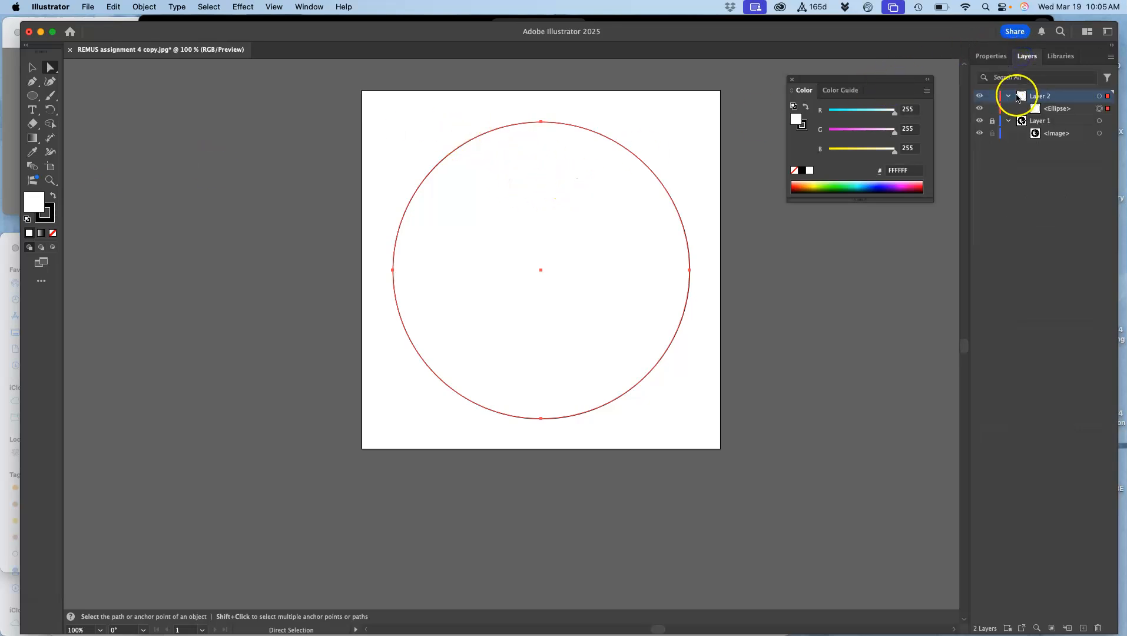
left_click(980, 96)
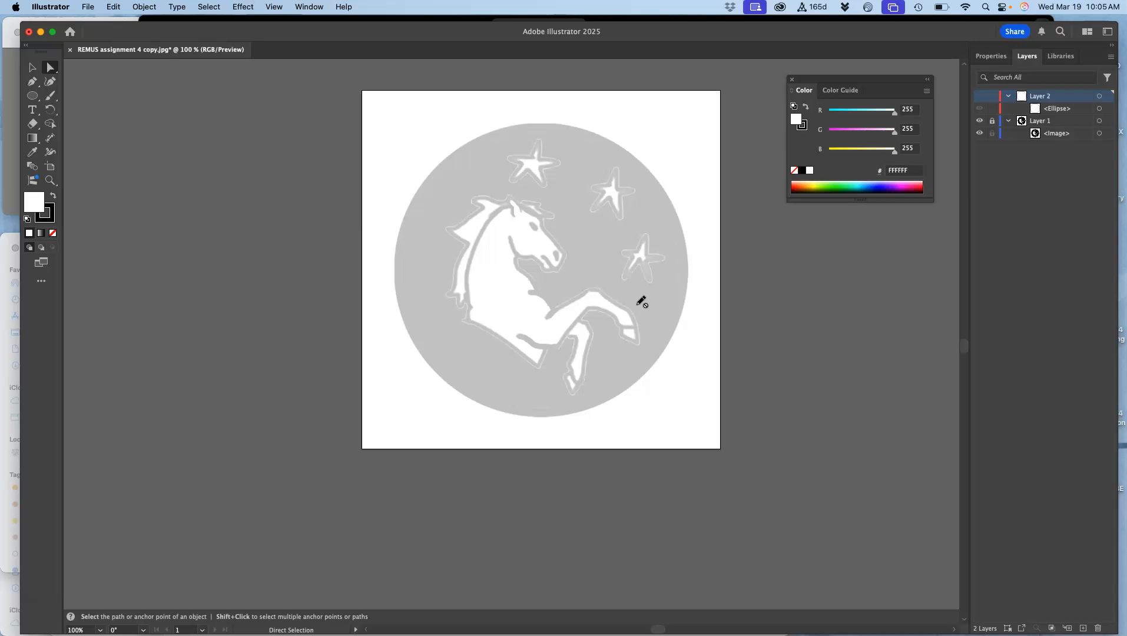
left_click(980, 96)
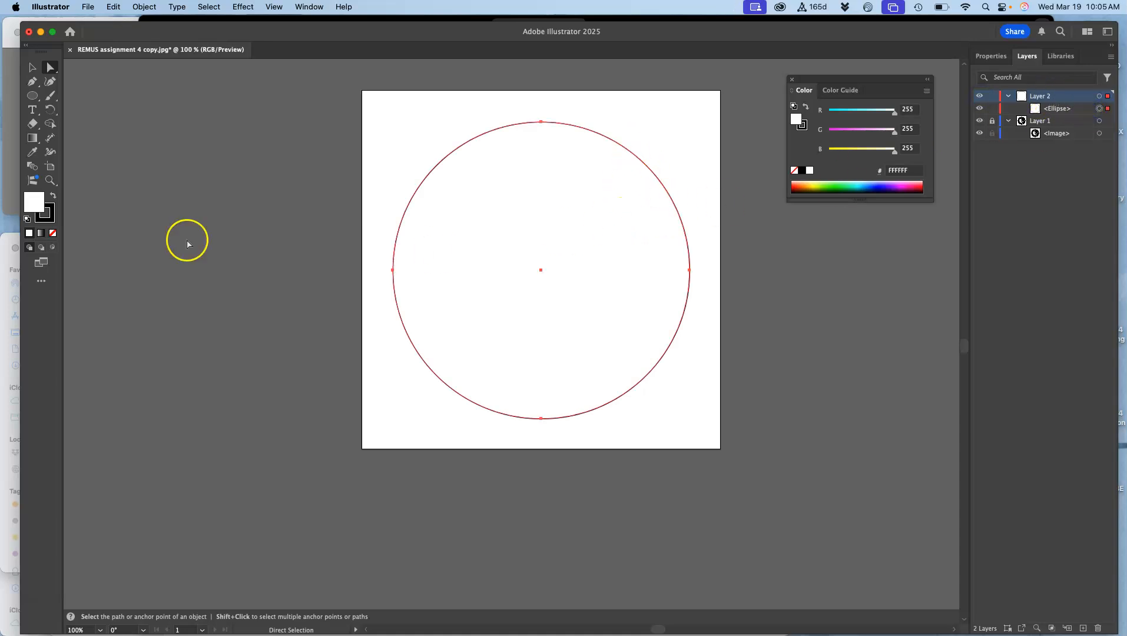
Fill the ellipse with solid black (000000) and set its stroke to None.
double_click(35, 207)
mouse_move(509, 302)
left_mouse_down()
mouse_move(524, 305)
mouse_move(382, 429)
left_mouse_up()
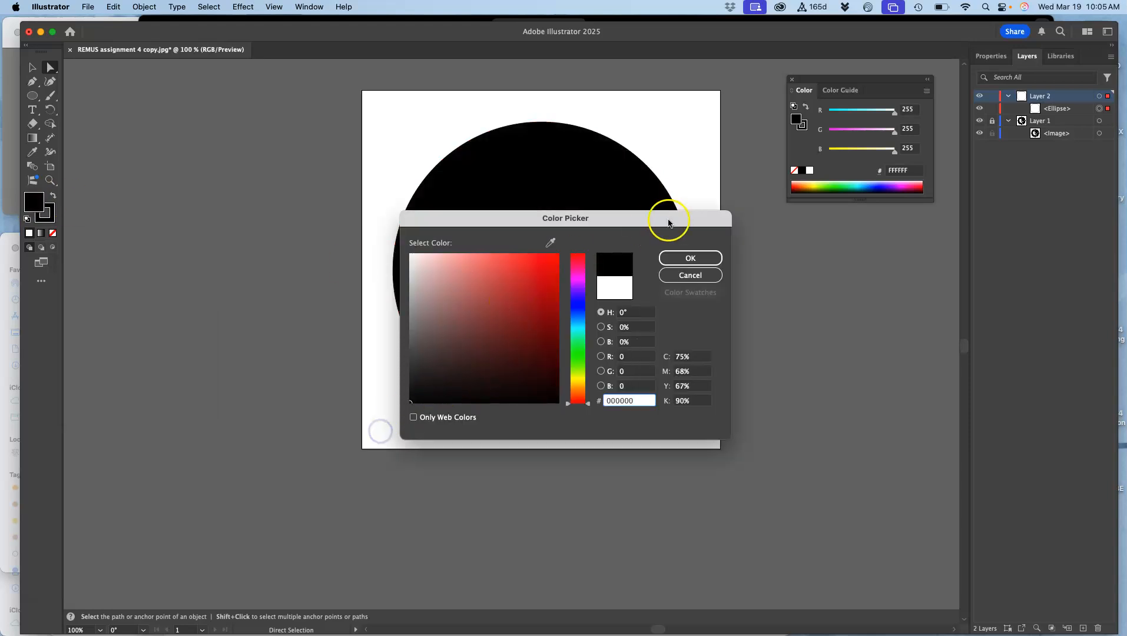
left_click(689, 258)
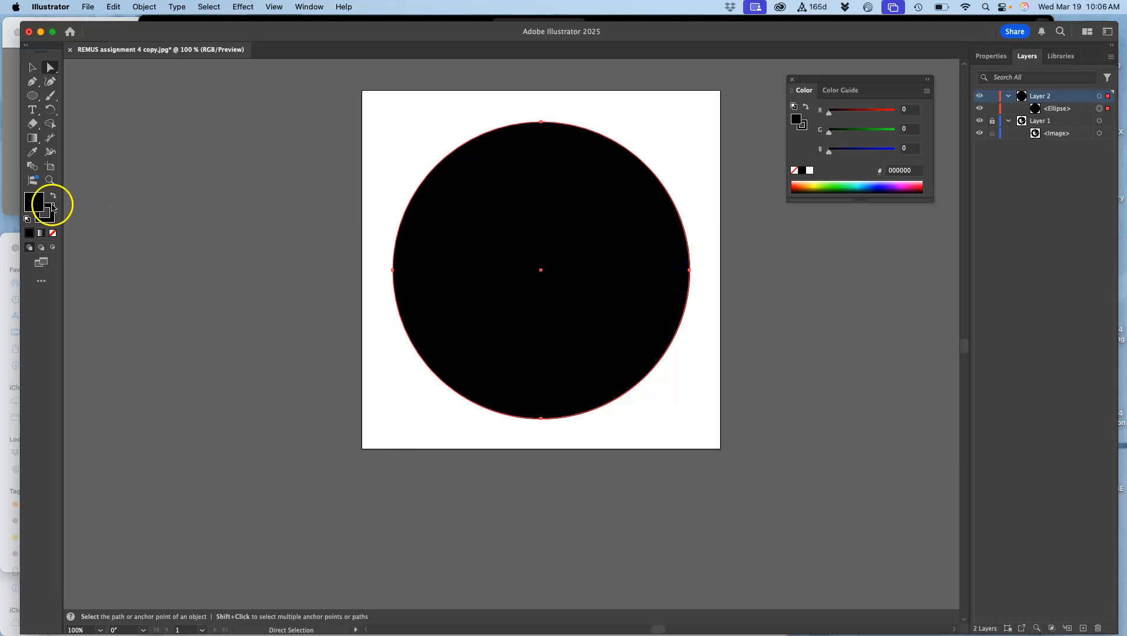
left_click(52, 207)
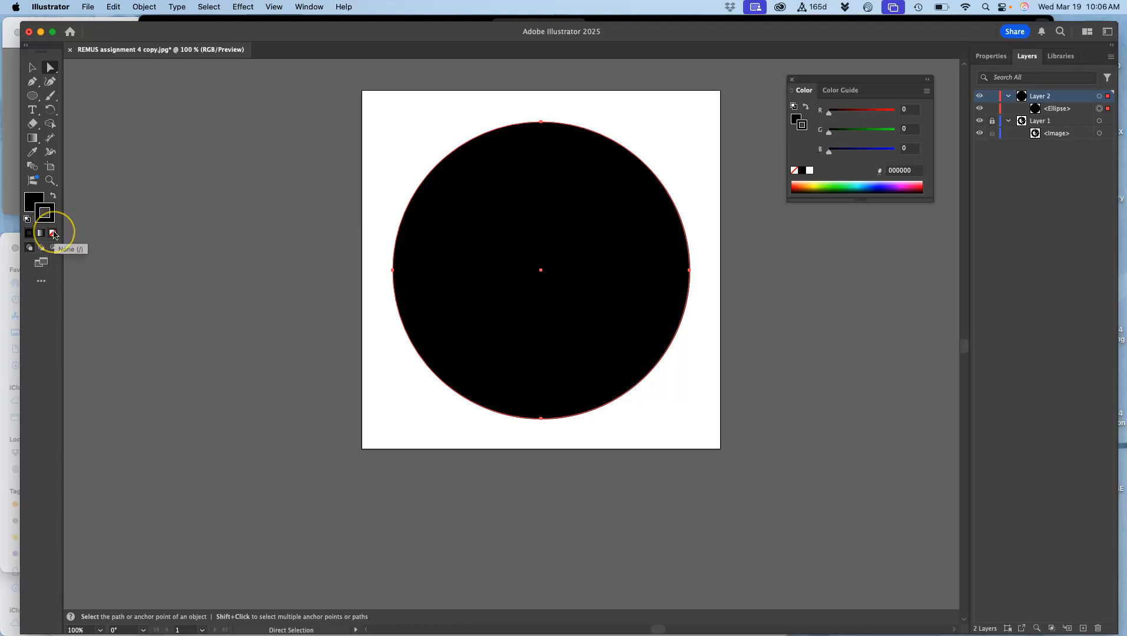
left_click(53, 234)
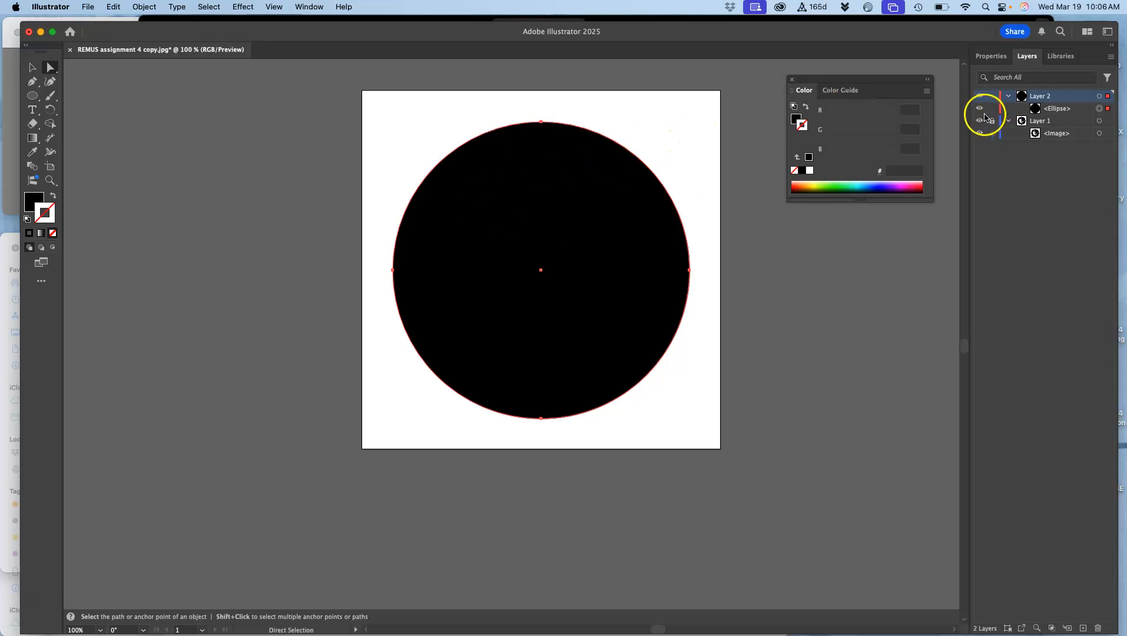
Lock and hide Layer 2, and add a new empty layer above it.
left_click(992, 97)
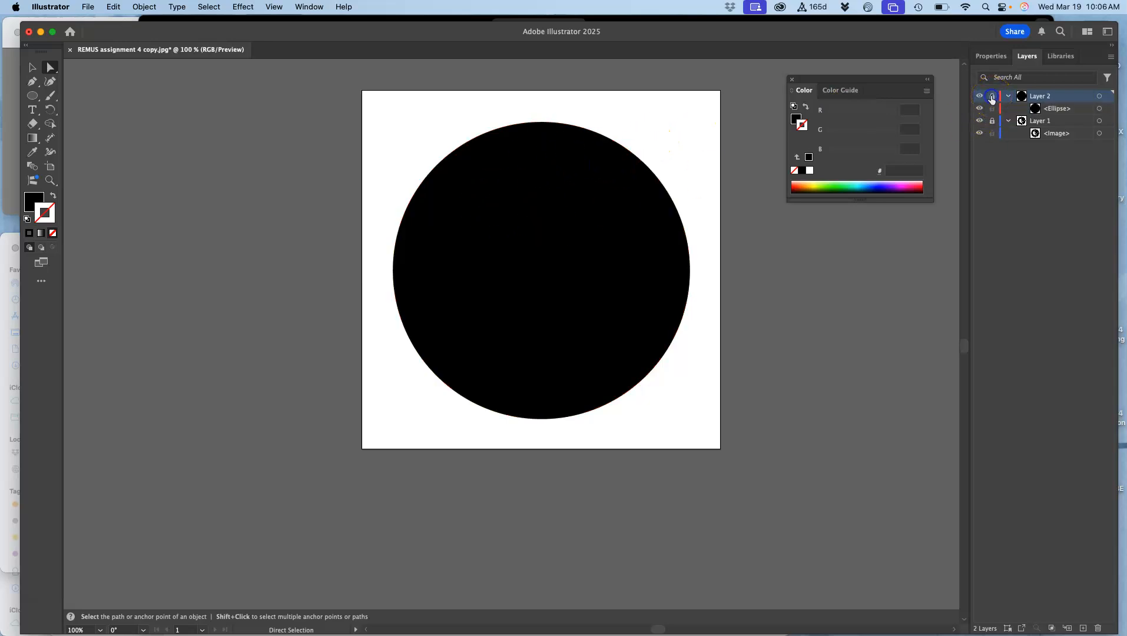
left_click(980, 96)
left_click(900, 175)
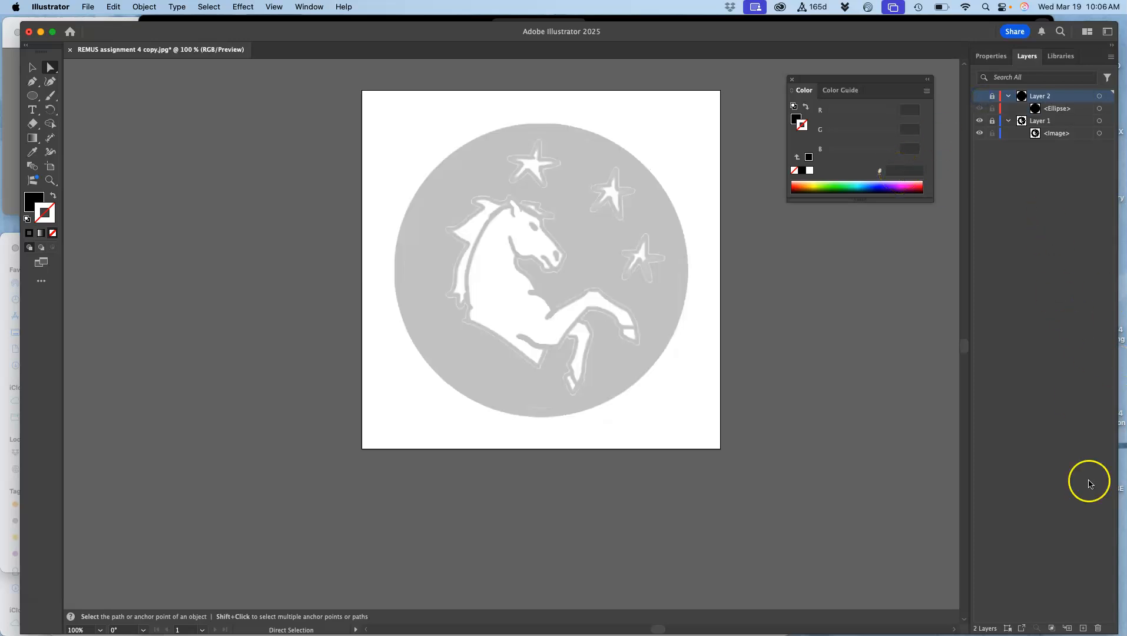
left_click(1083, 628)
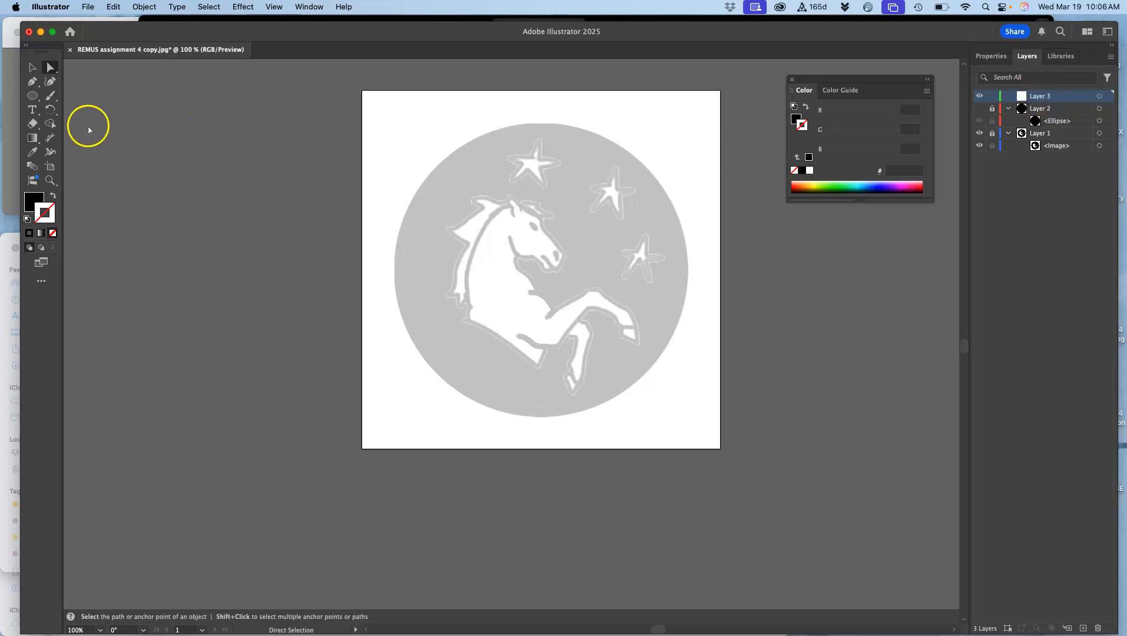
Draw a small upright five-pointed star on Layer 3 near the logo's uppermost sketched star.
left_click(32, 96)
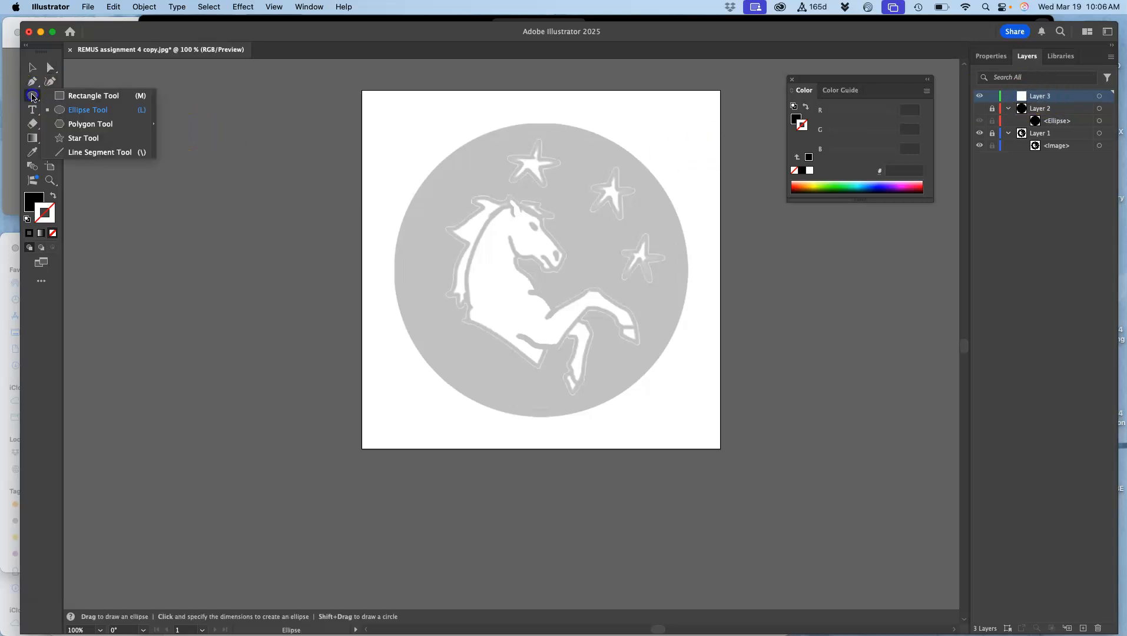
left_click(87, 139)
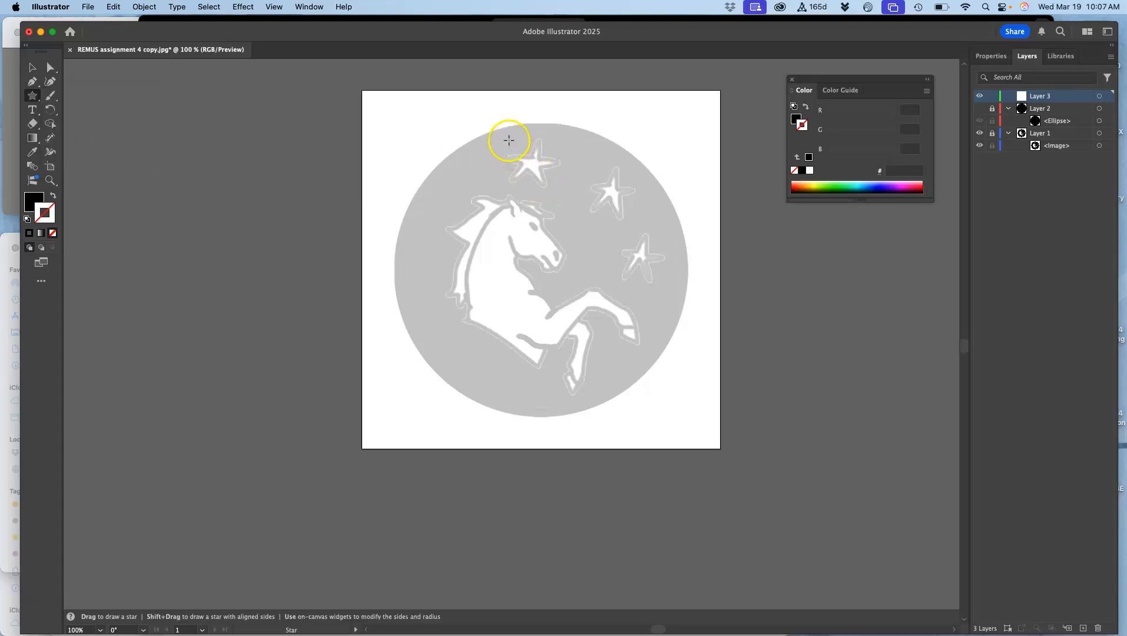
left_click_drag(507, 139, 528, 160)
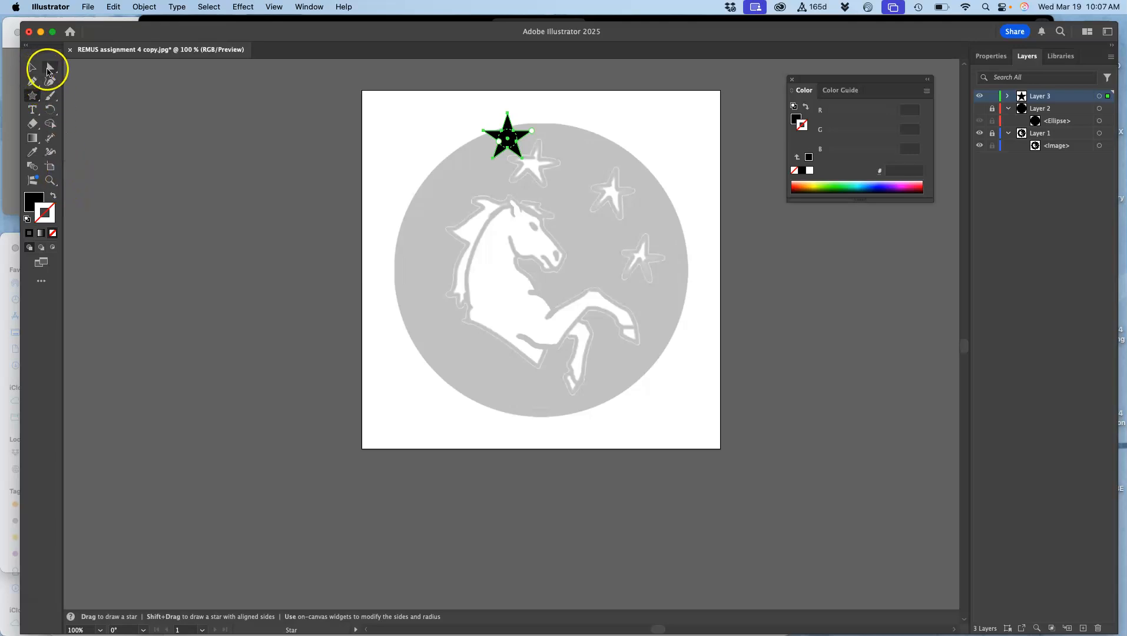
Fill the star on Layer 3 with white (FFFFFF).
double_click(33, 201)
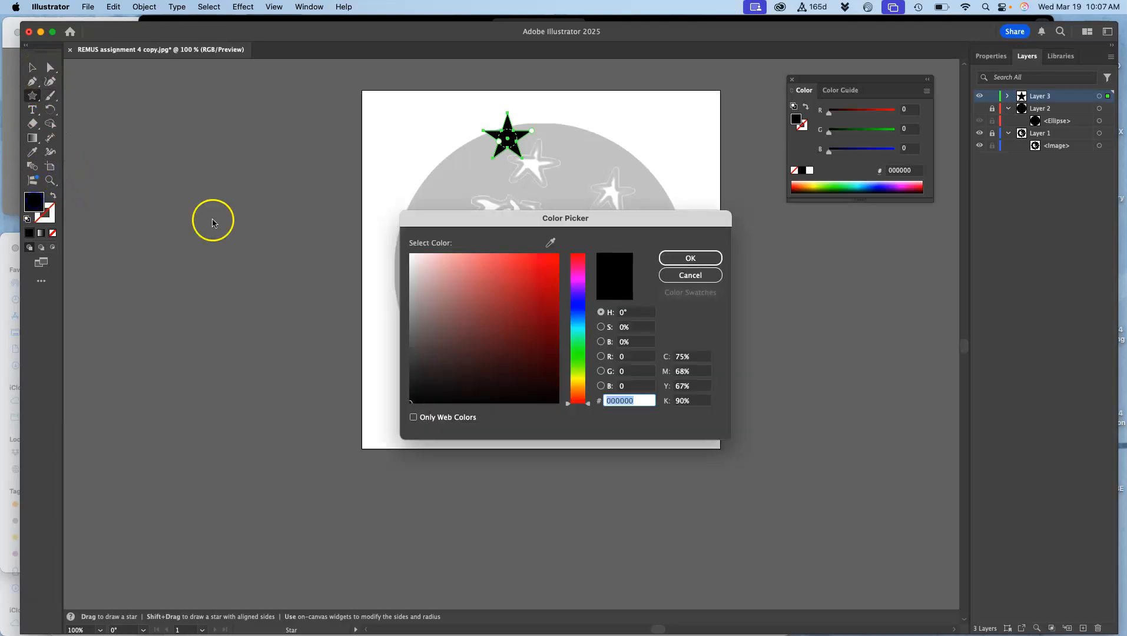
left_click_drag(441, 279, 397, 246)
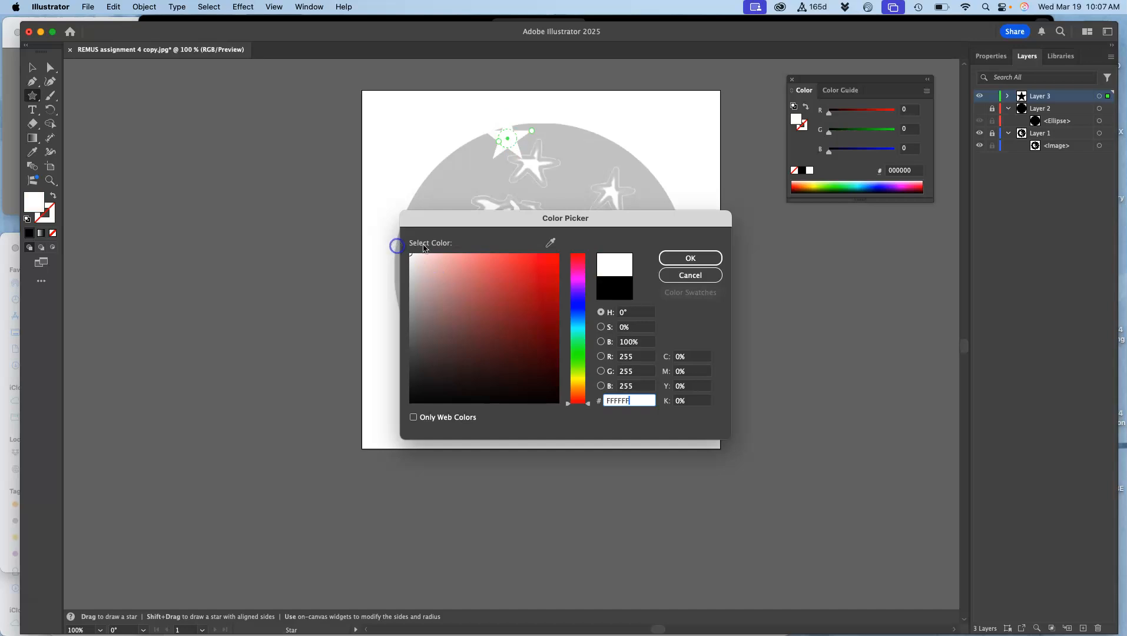
left_click(674, 255)
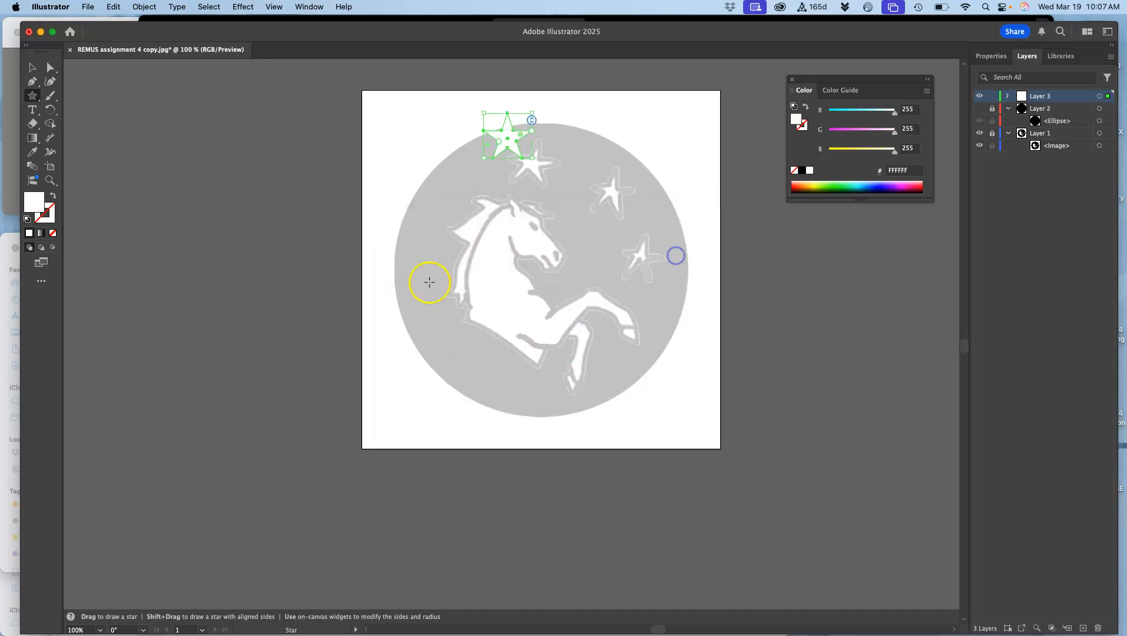
Give the star a black (000000) stroke with a weight of 2 pt.
left_click(51, 222)
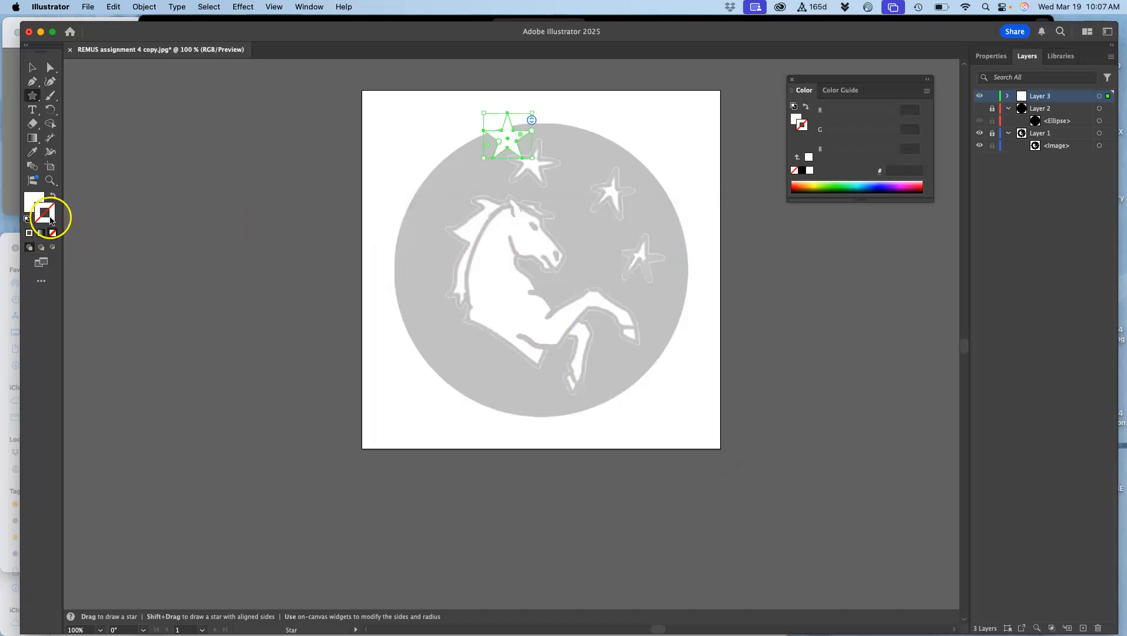
double_click(52, 219)
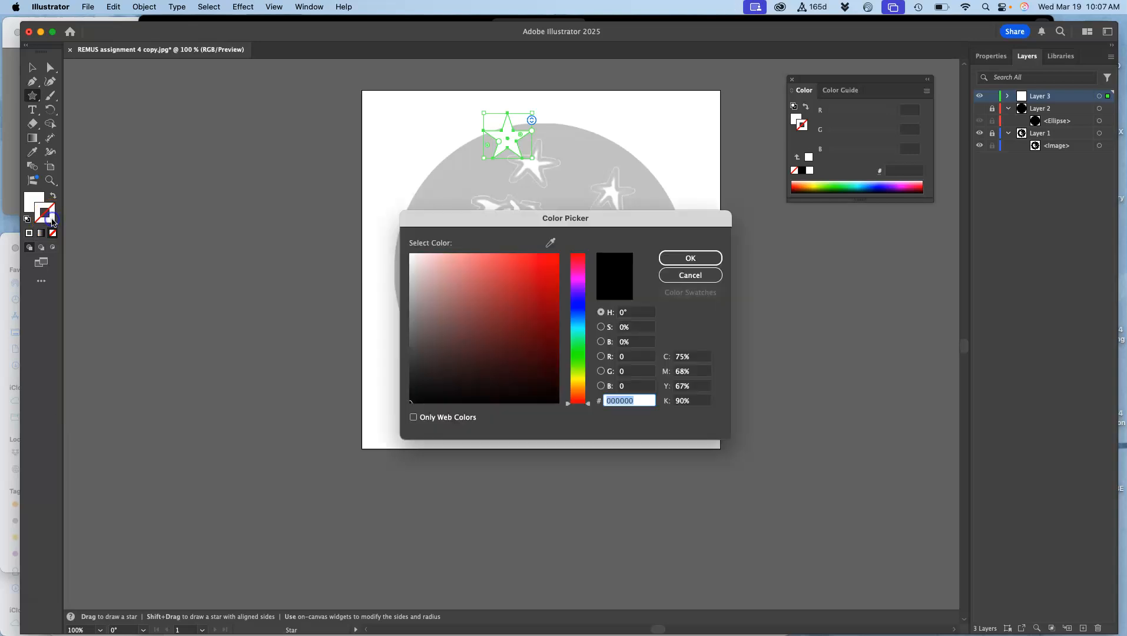
left_click(685, 259)
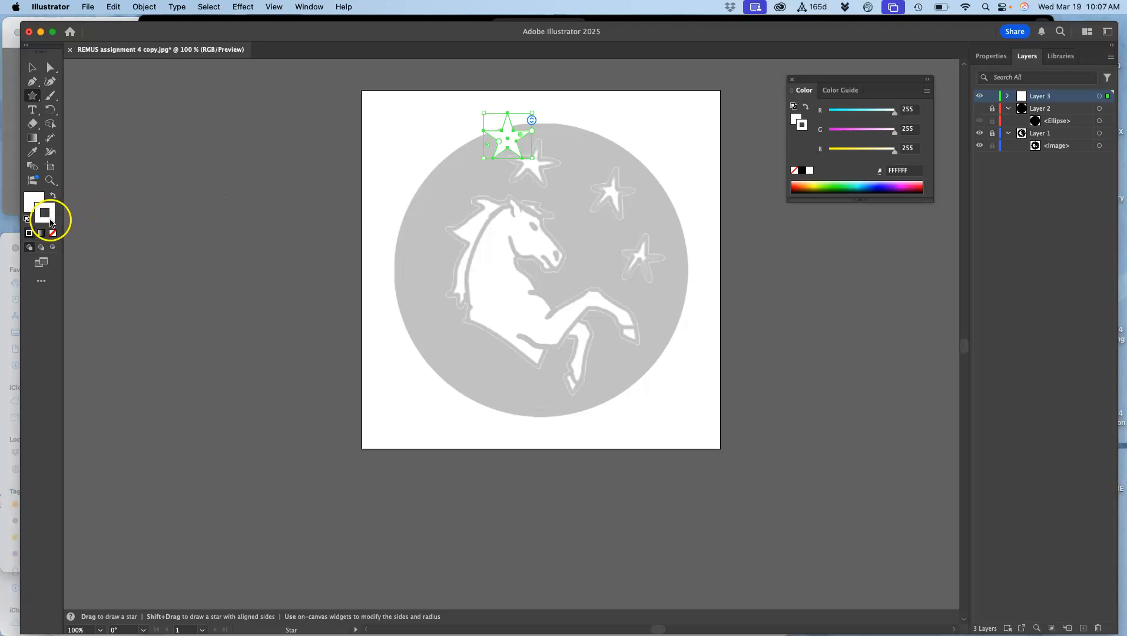
double_click(53, 213)
mouse_move(437, 320)
left_mouse_down()
mouse_move(410, 465)
mouse_move(377, 475)
left_mouse_up()
left_click(706, 259)
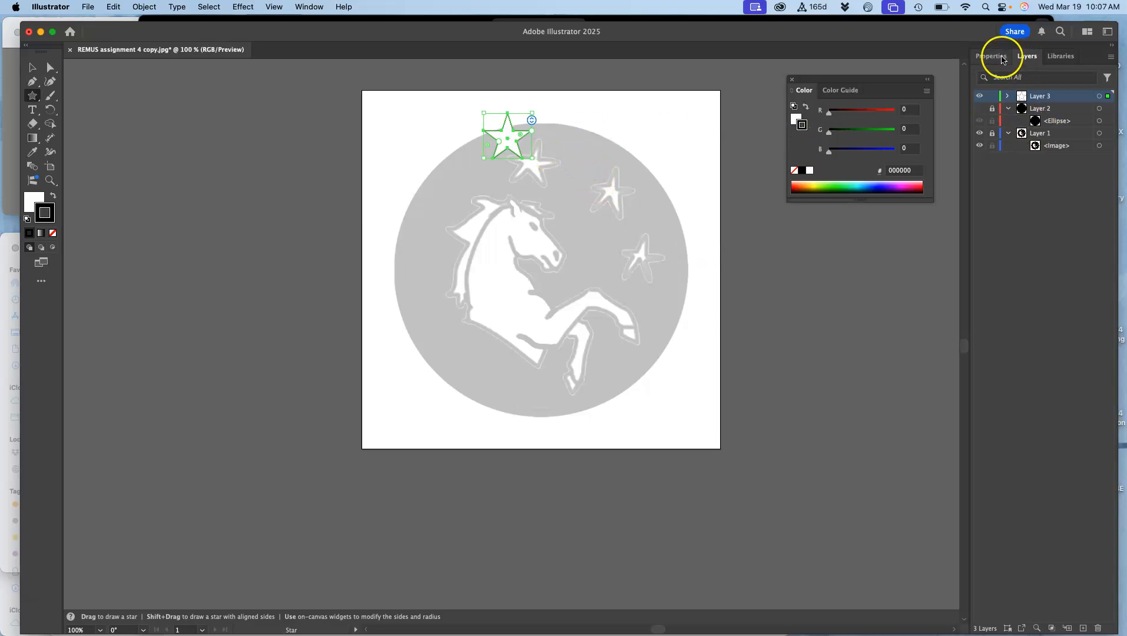
left_click(991, 56)
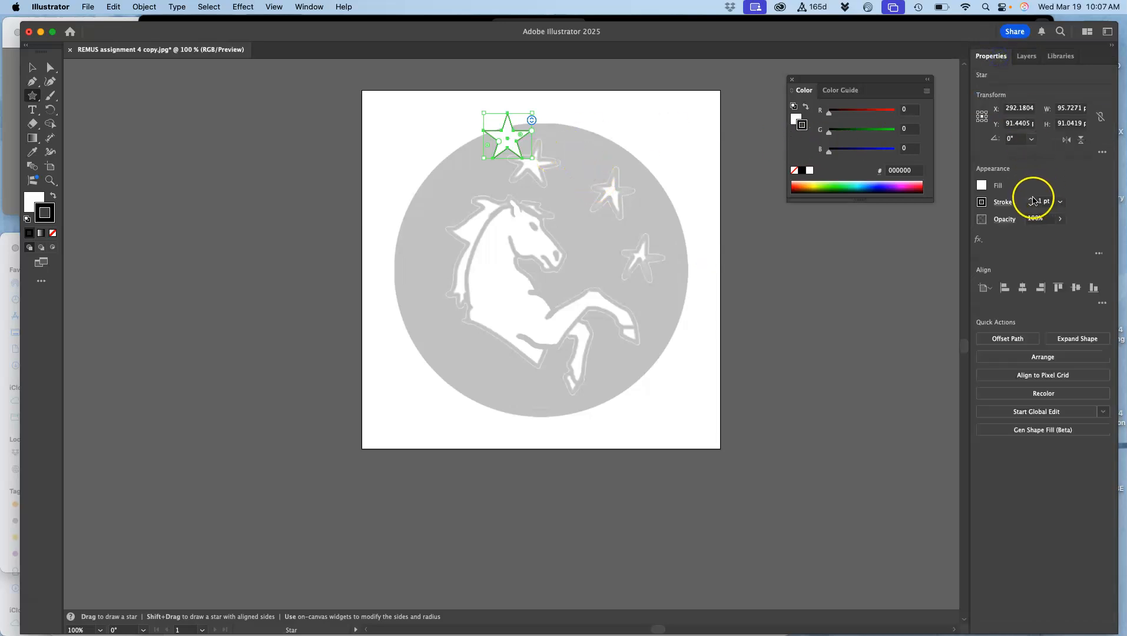
left_click(1033, 201)
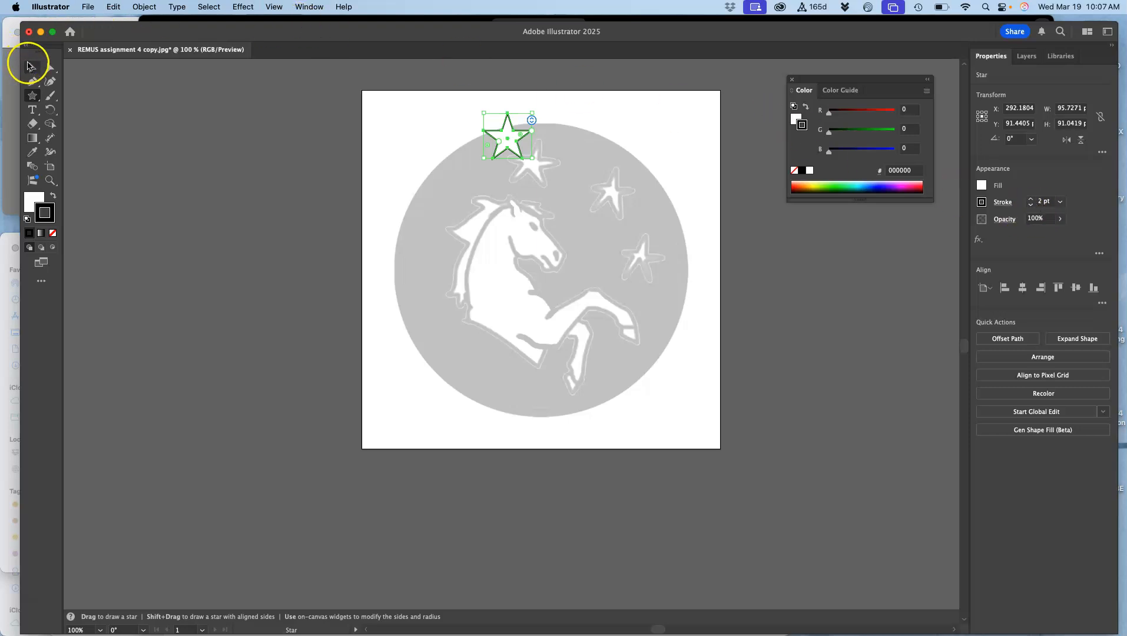
Move the star onto the uppermost sketched star, then place a copy of it over the middle sketched star.
left_click(31, 69)
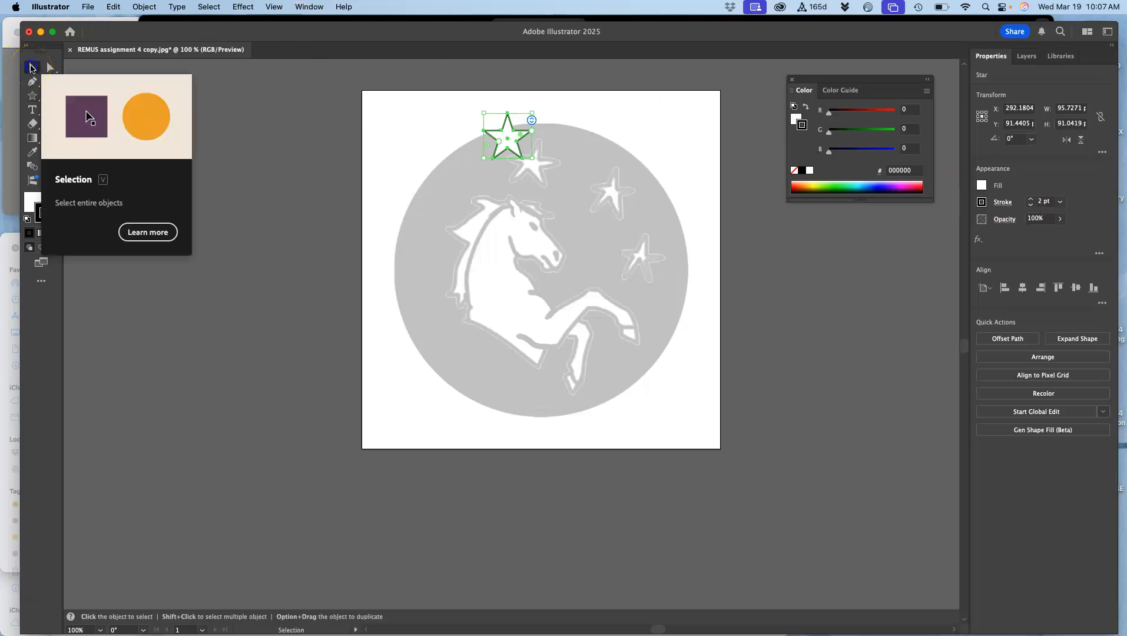
left_click_drag(514, 145, 540, 175)
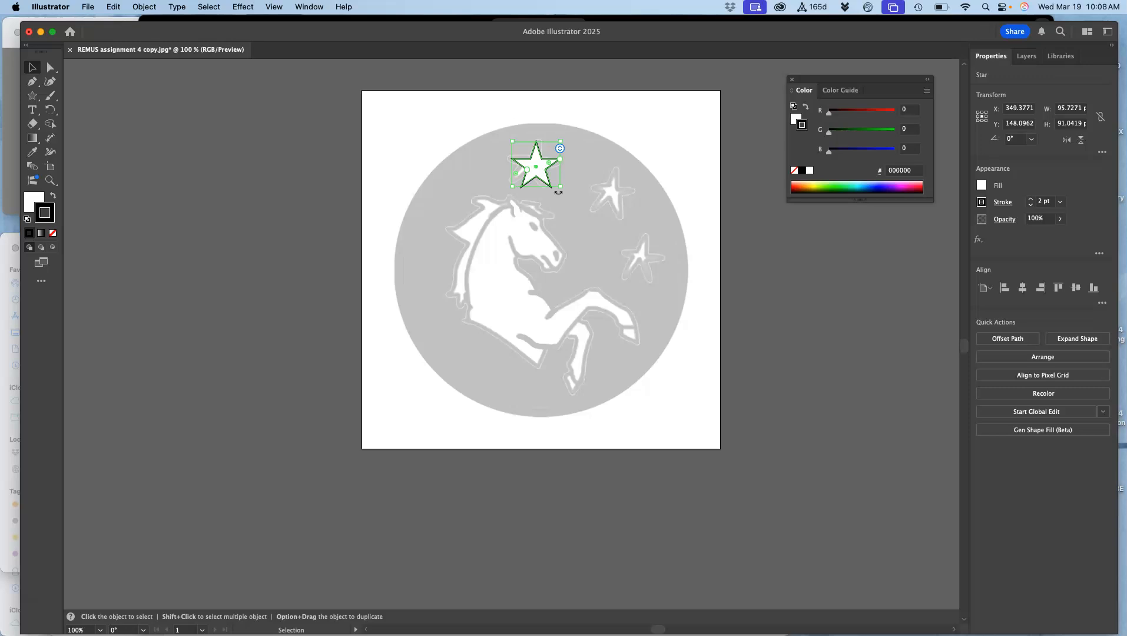
key("super+v")
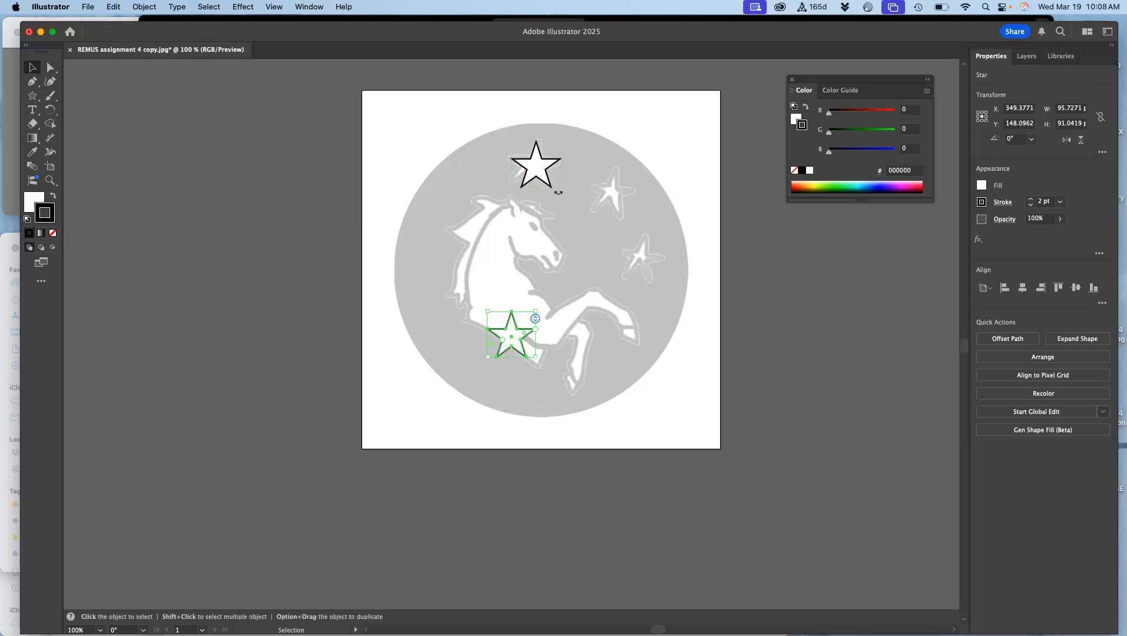
left_click_drag(524, 333, 572, 283)
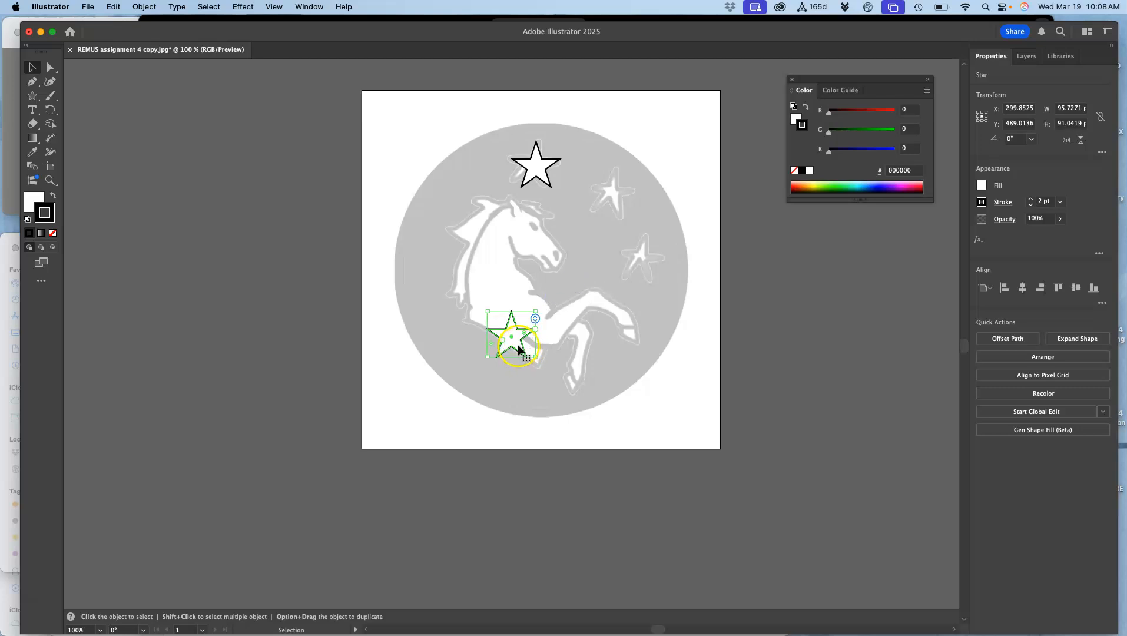
left_click(542, 418)
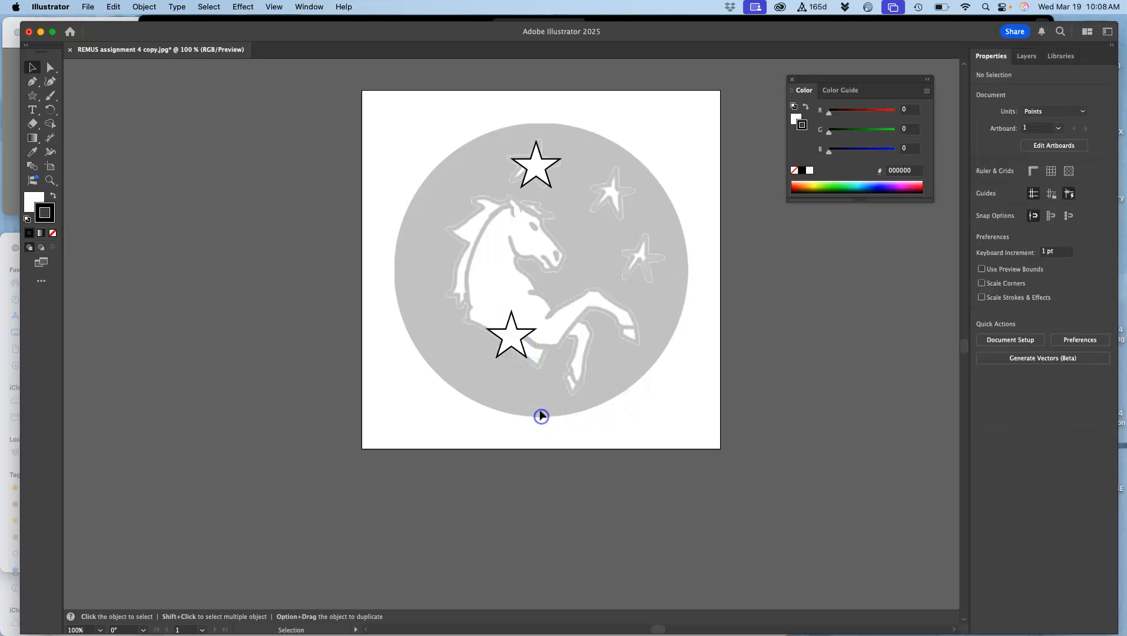
left_click_drag(522, 350, 620, 203)
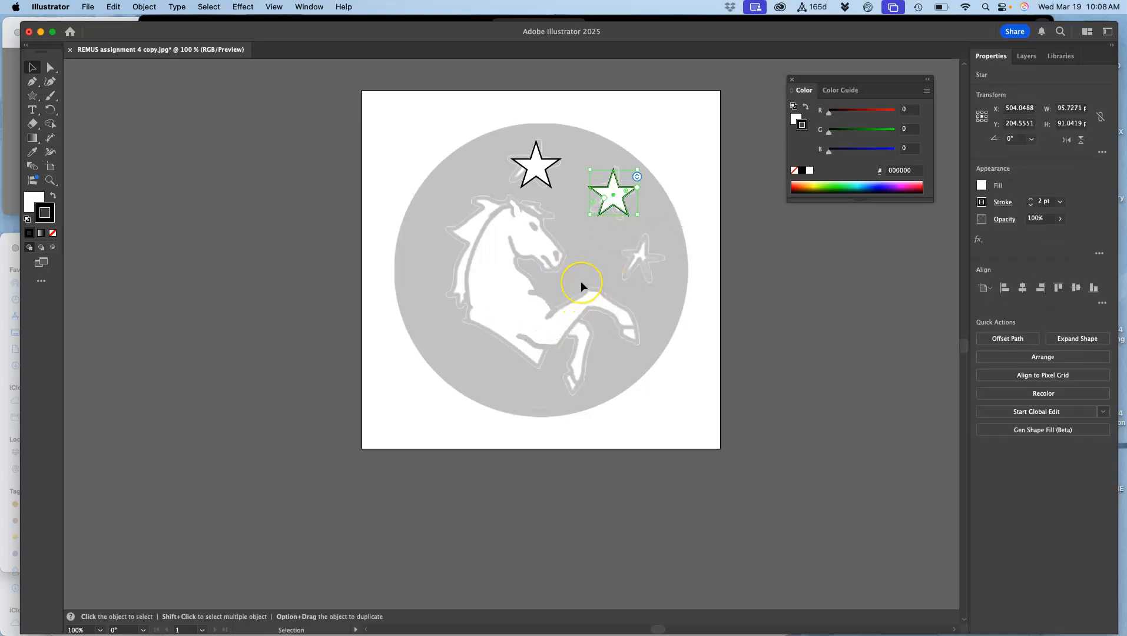
Paste one more copy of the star for the lowest sketched star.
key("a")
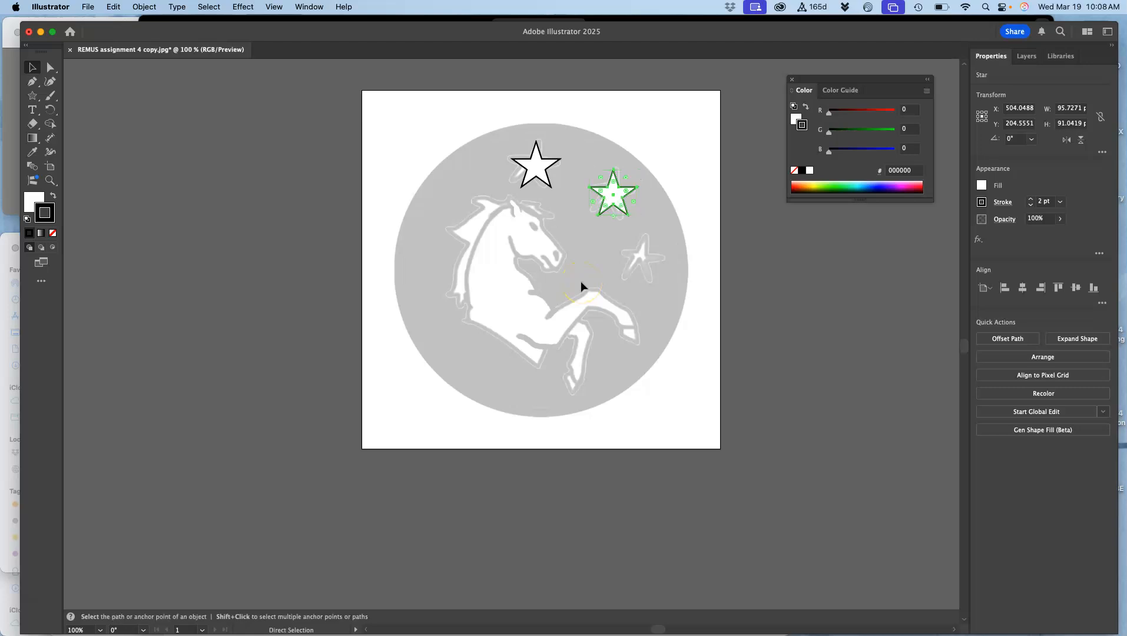
key("super+v")
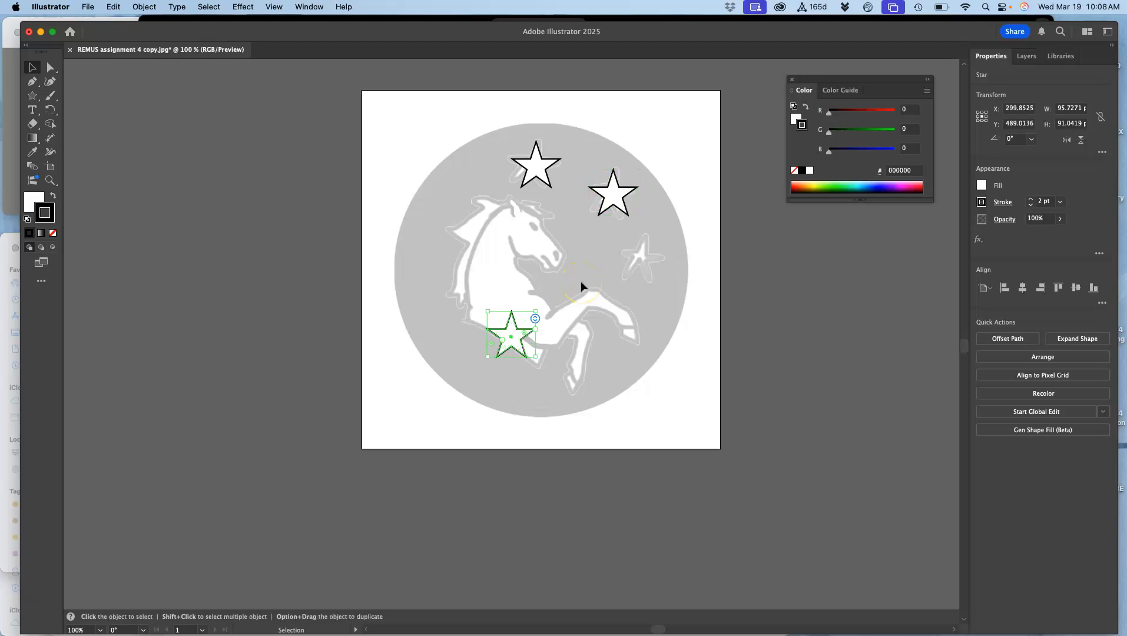
Try rounding all five points of the newly pasted star, then undo the rounding.
key("super+equal")
key("super+equal")
key("super+equal")
key("super+equal")
key("super+equal")
key("super+equal")
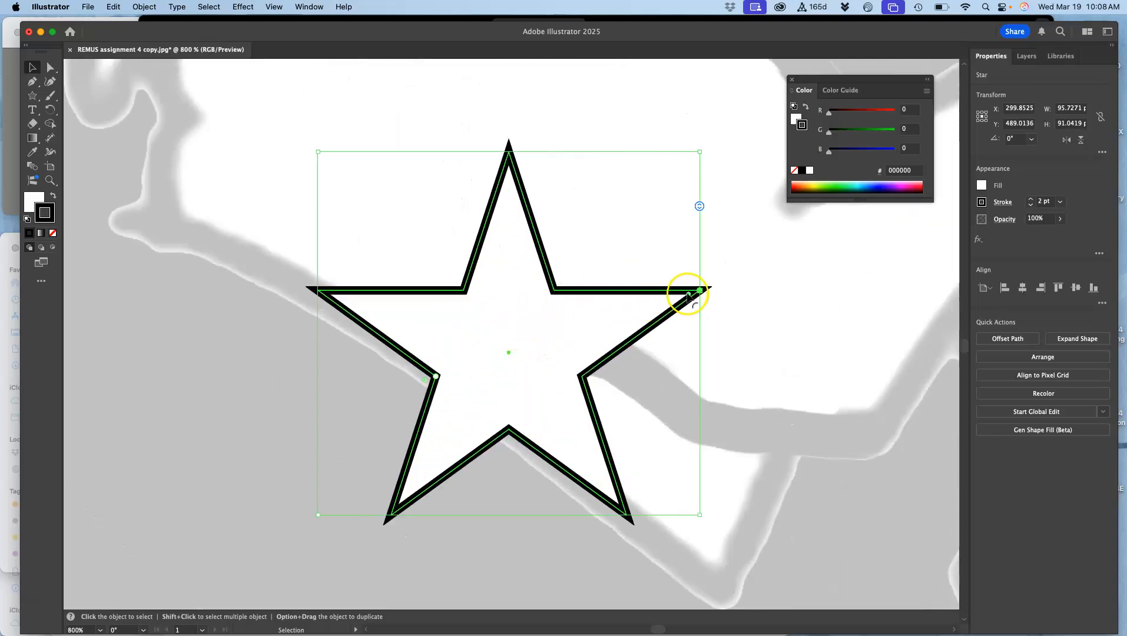
left_click_drag(688, 295, 631, 308)
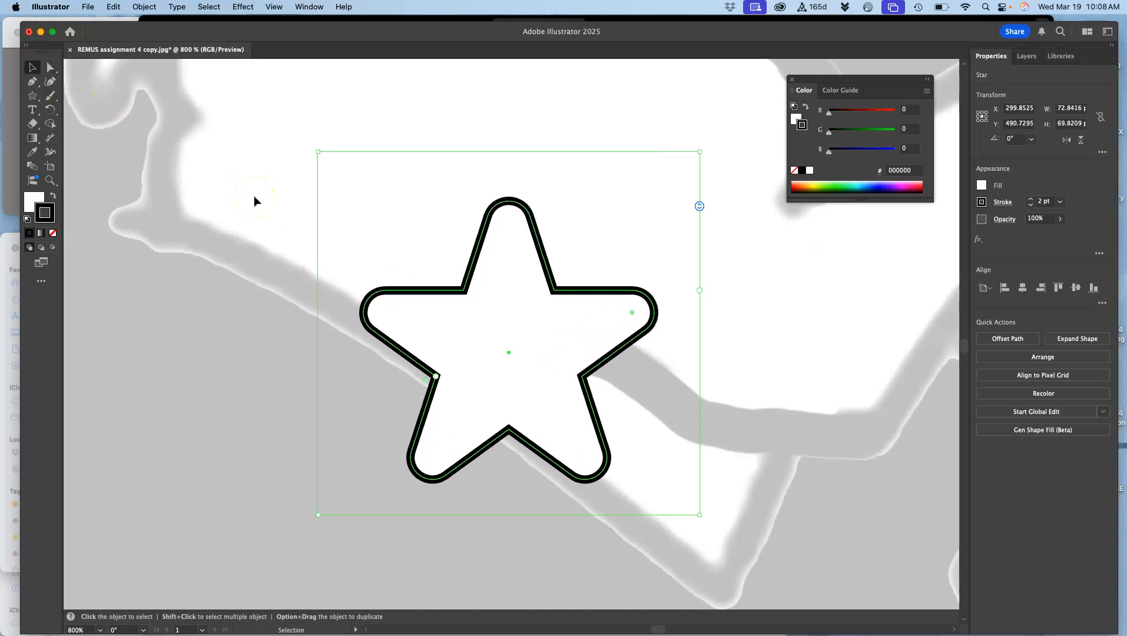
key("super+z")
Try rounding only the right-hand point of the pasted star with Direct Selection, then undo the change.
left_click(52, 70)
left_click(701, 258)
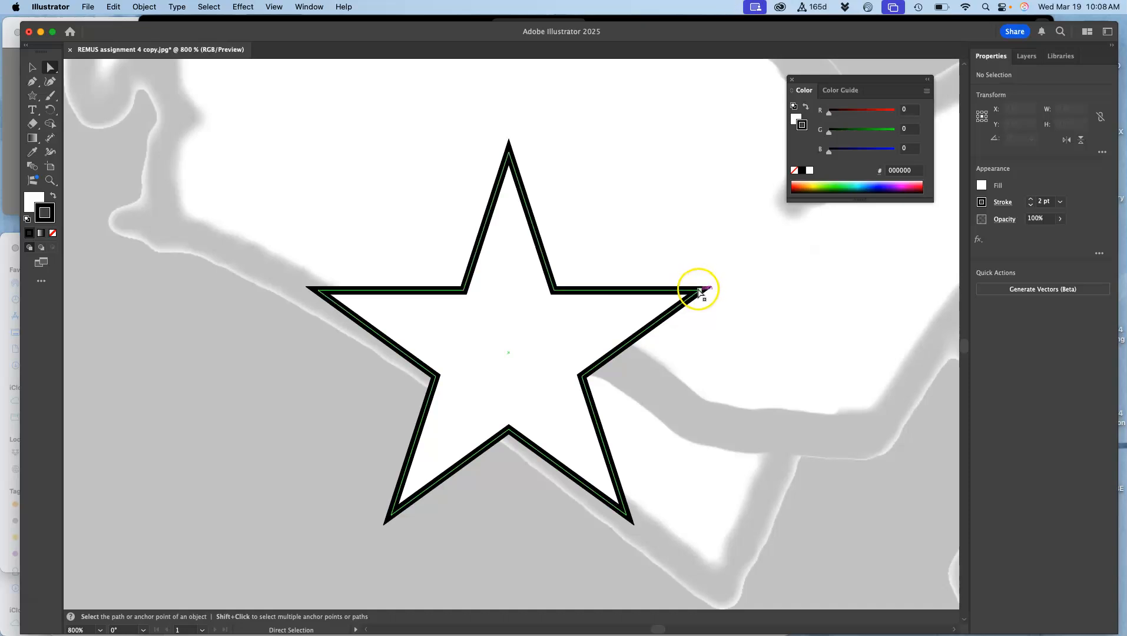
left_click(700, 290)
left_click_drag(701, 293, 620, 318)
key("super+z")
key("super+z")
key("super+z")
key("super+z")
Move the pasted star onto the lowest sketched star and deselect it.
key("super+minus")
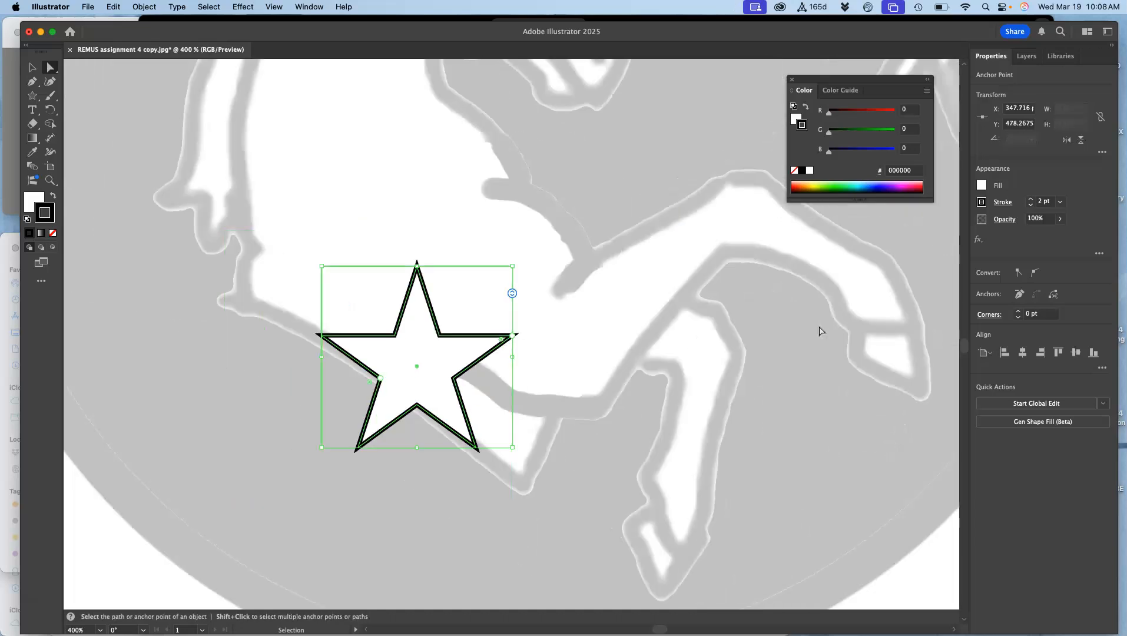
key("super+minus")
left_click(33, 67)
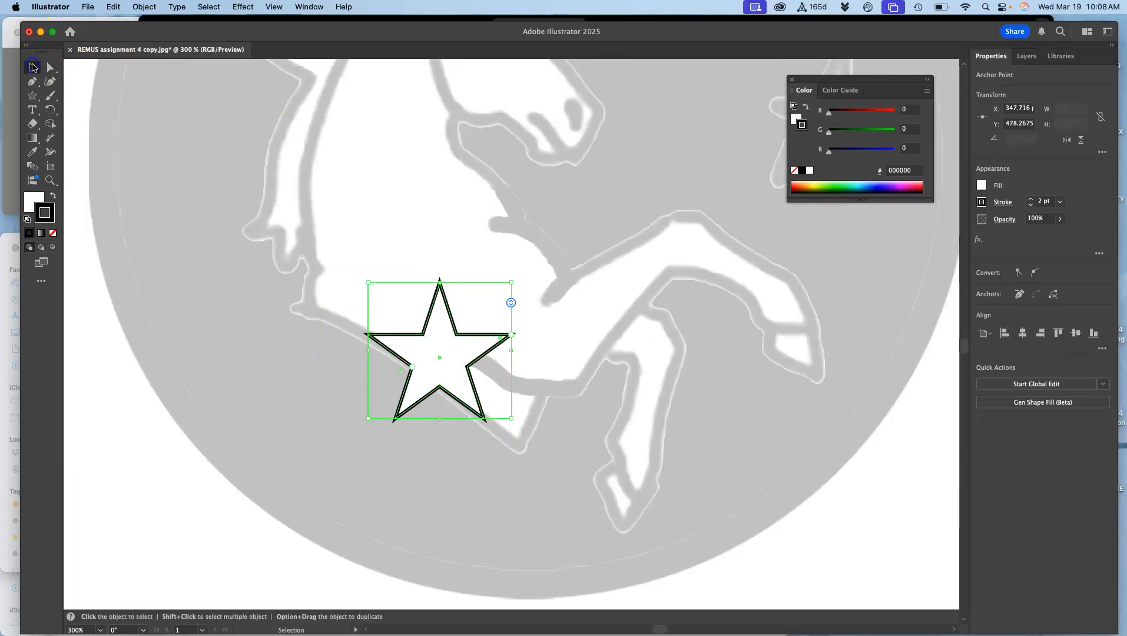
key("super+minus")
key("super+minus")
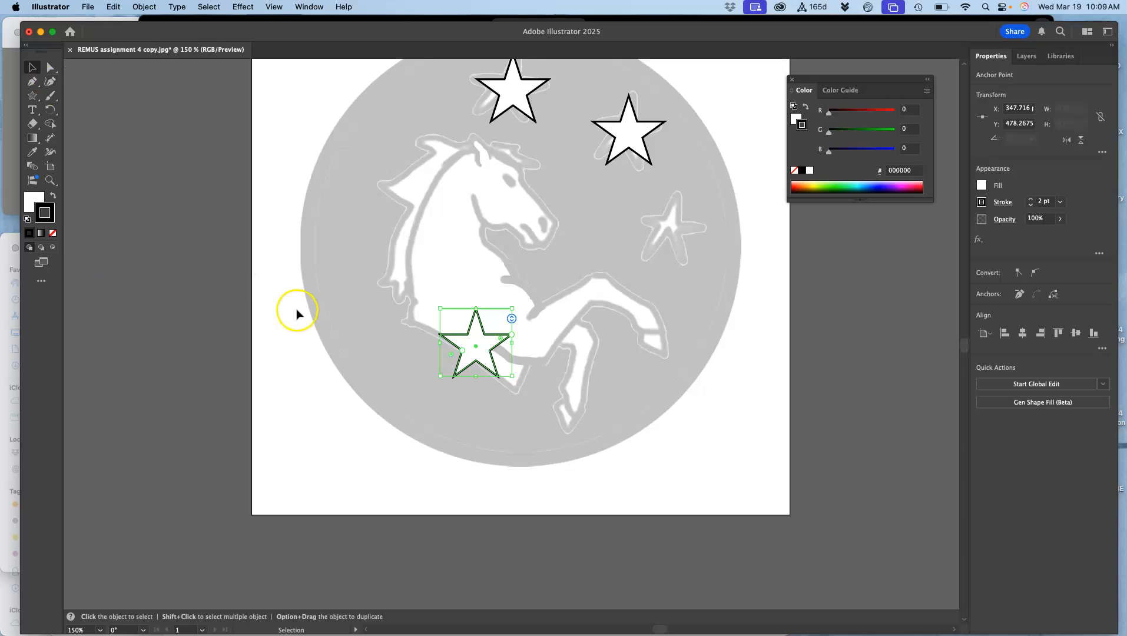
left_click_drag(490, 346, 685, 229)
scroll(685, 229, "up", 3)
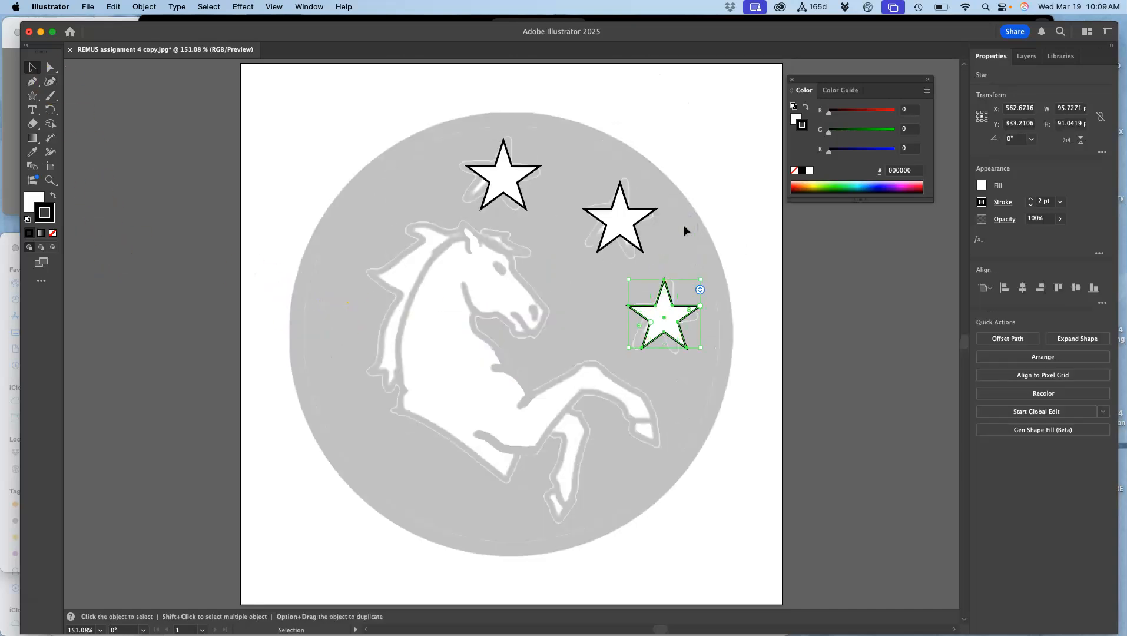
left_click_drag(668, 275, 668, 275)
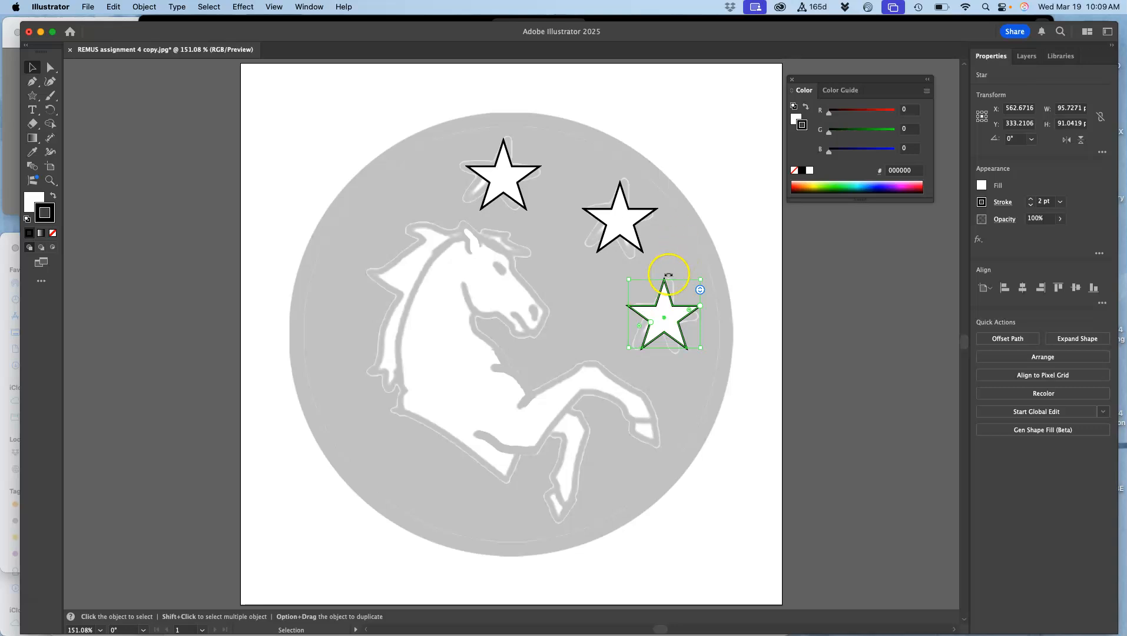
left_click(722, 389)
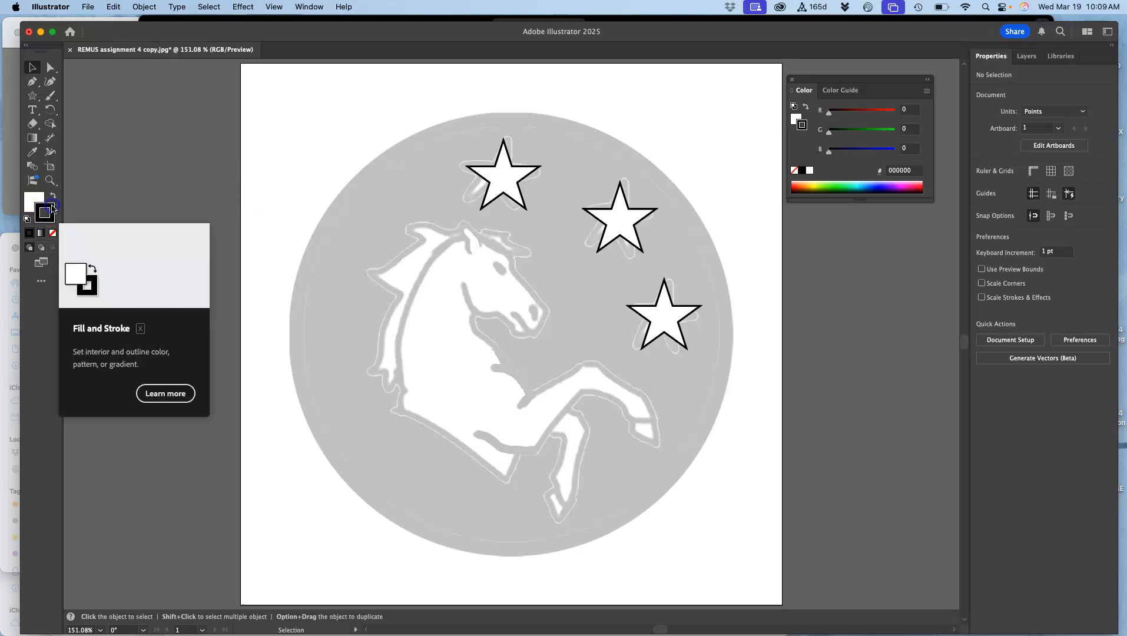
Select all three stars on Layer 3 and set their stroke to None.
left_click(54, 236)
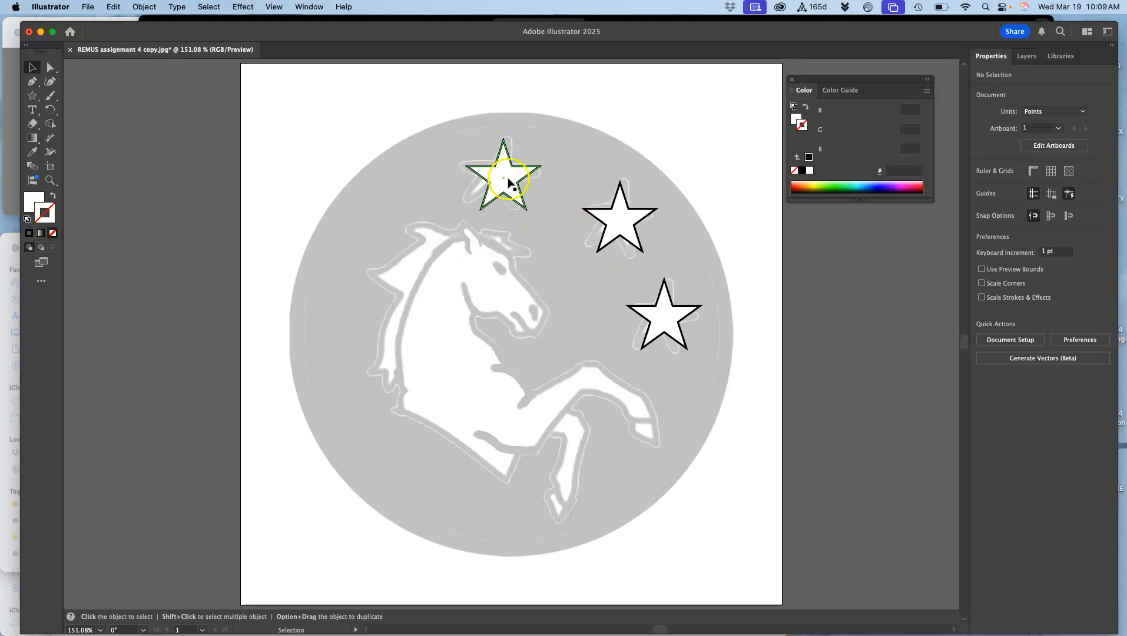
left_click(505, 179)
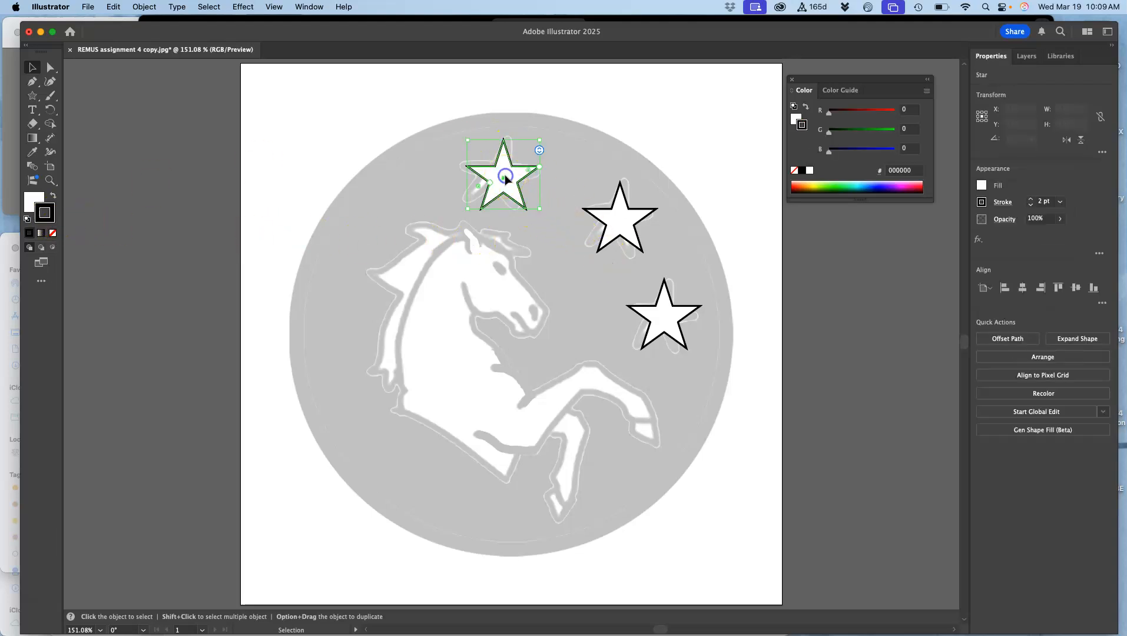
left_click(638, 230, "shift")
left_click(665, 317, "shift")
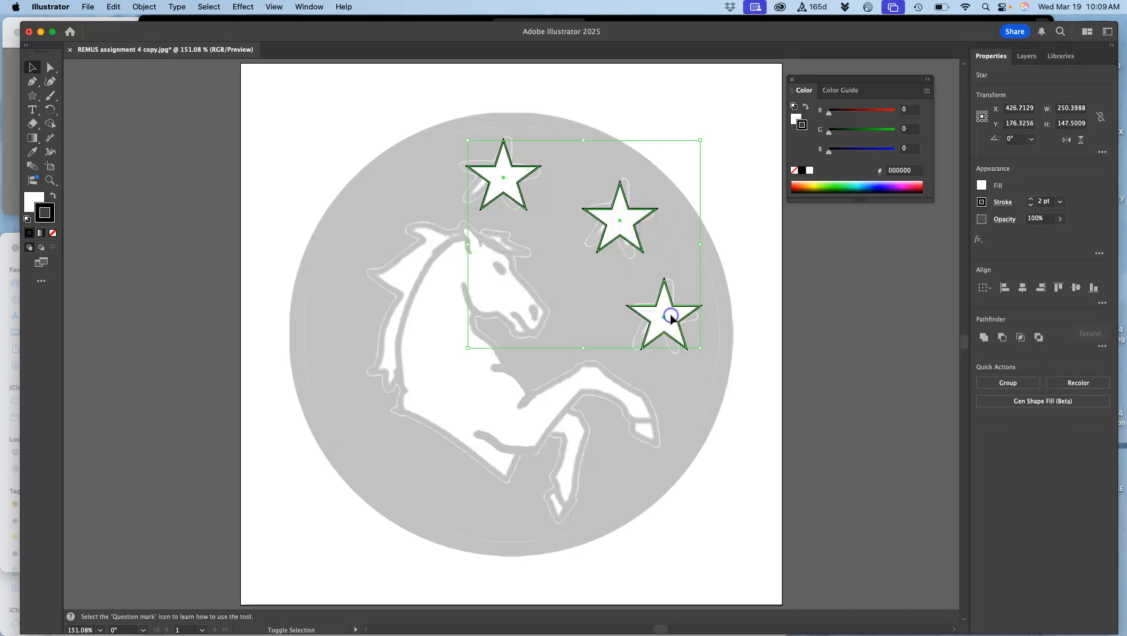
left_click(1026, 56)
left_click(1007, 98)
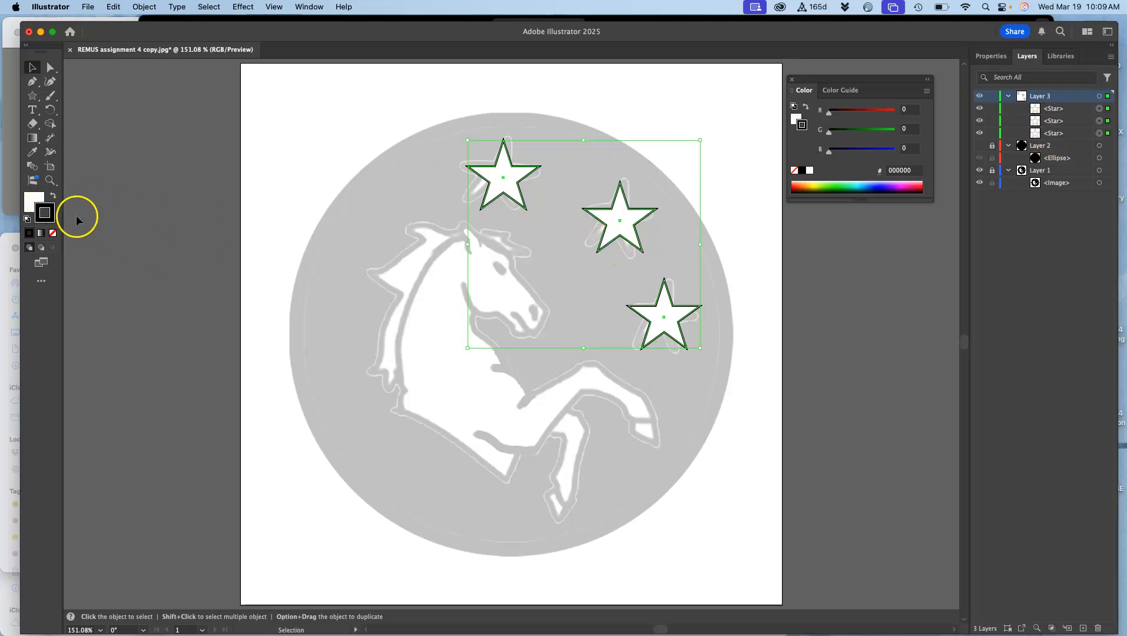
left_click(53, 234)
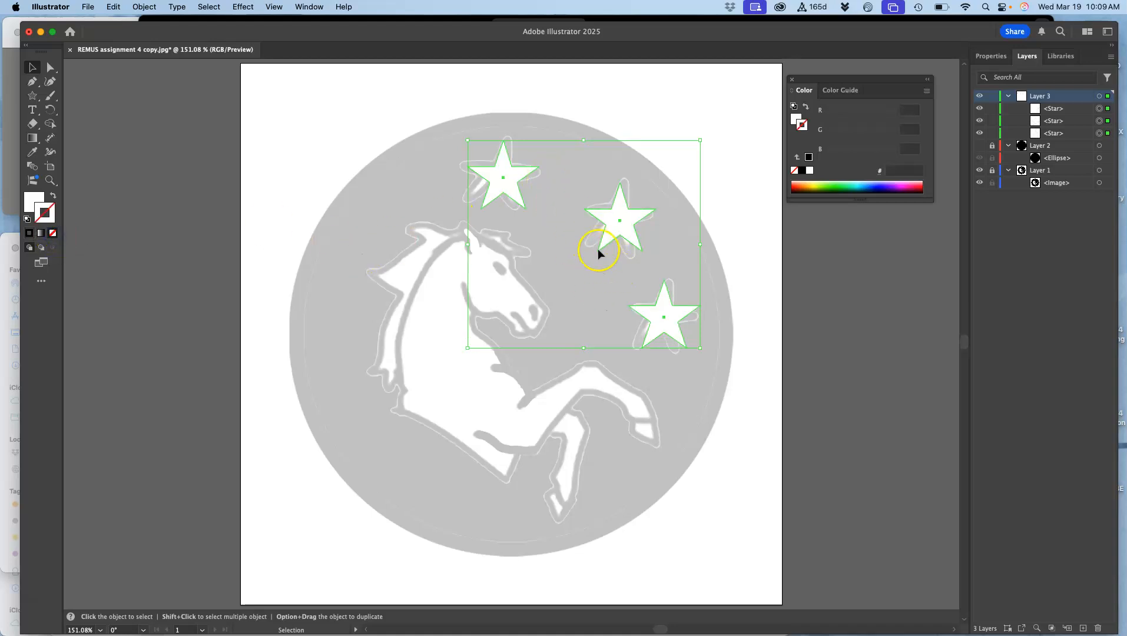
left_click(671, 397)
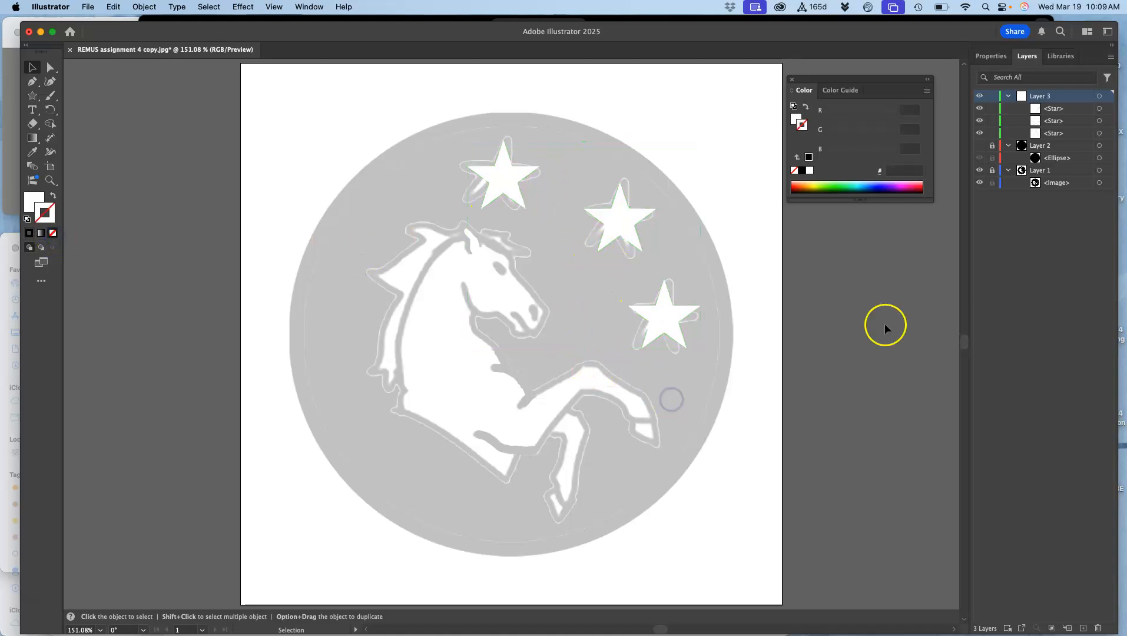
Show and unlock Layer 2 with the black circle.
left_click(980, 145)
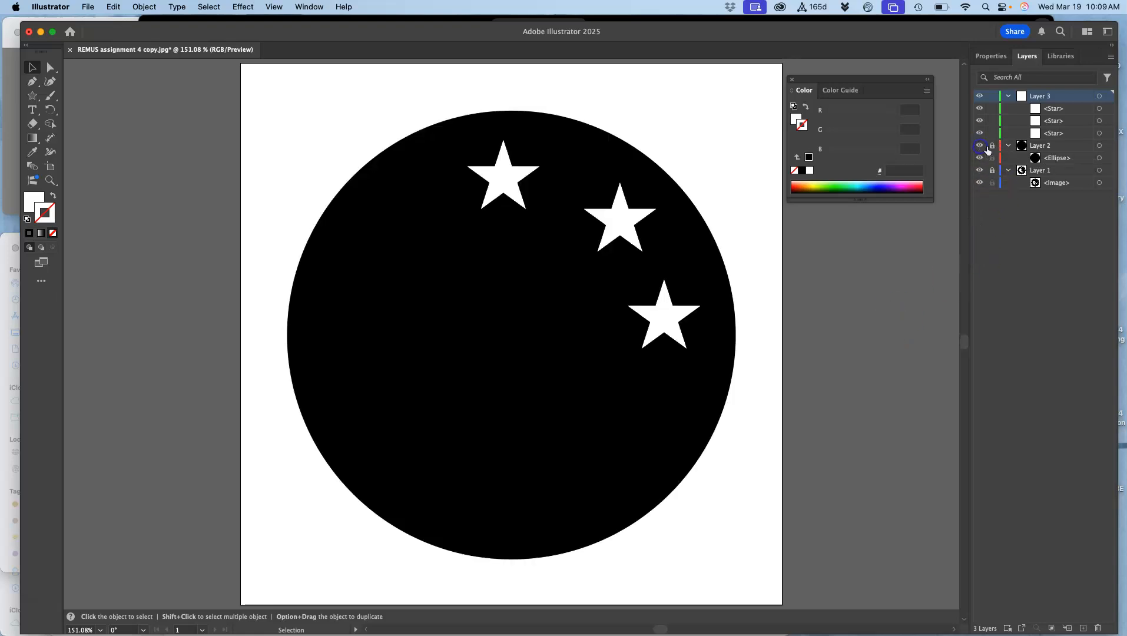
left_click(992, 146)
left_click(621, 159)
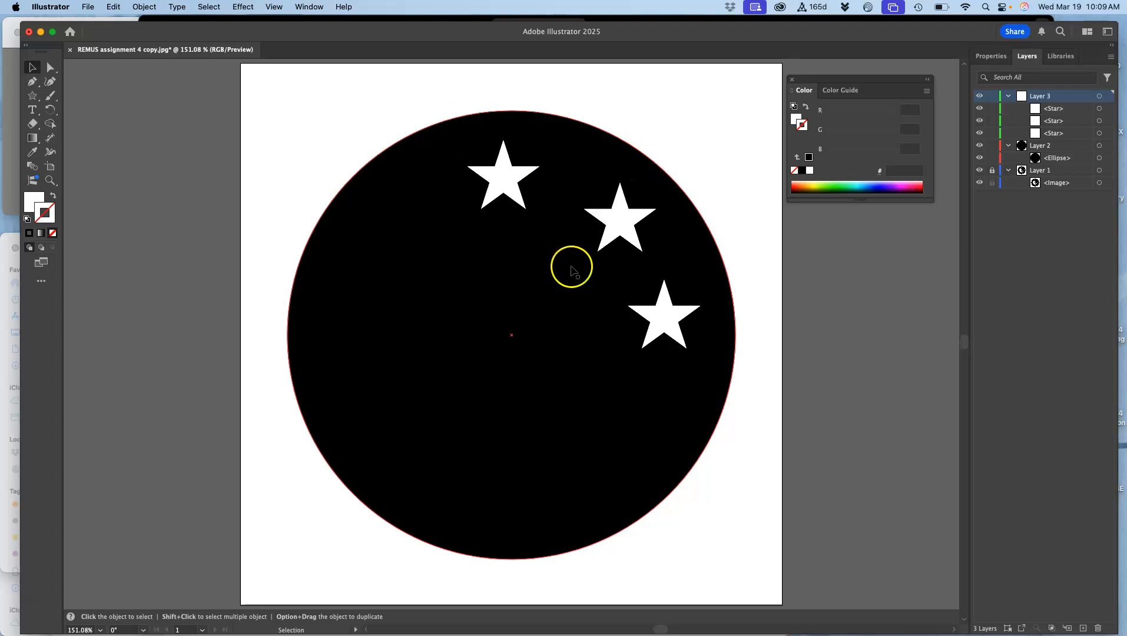
Select the black circle together with the three stars and move them off the artboard, to the left of the sketch.
key("super+minus")
key("super+minus")
left_click(32, 67)
left_click_drag(439, 260, 627, 460)
left_click_drag(550, 356, 264, 370)
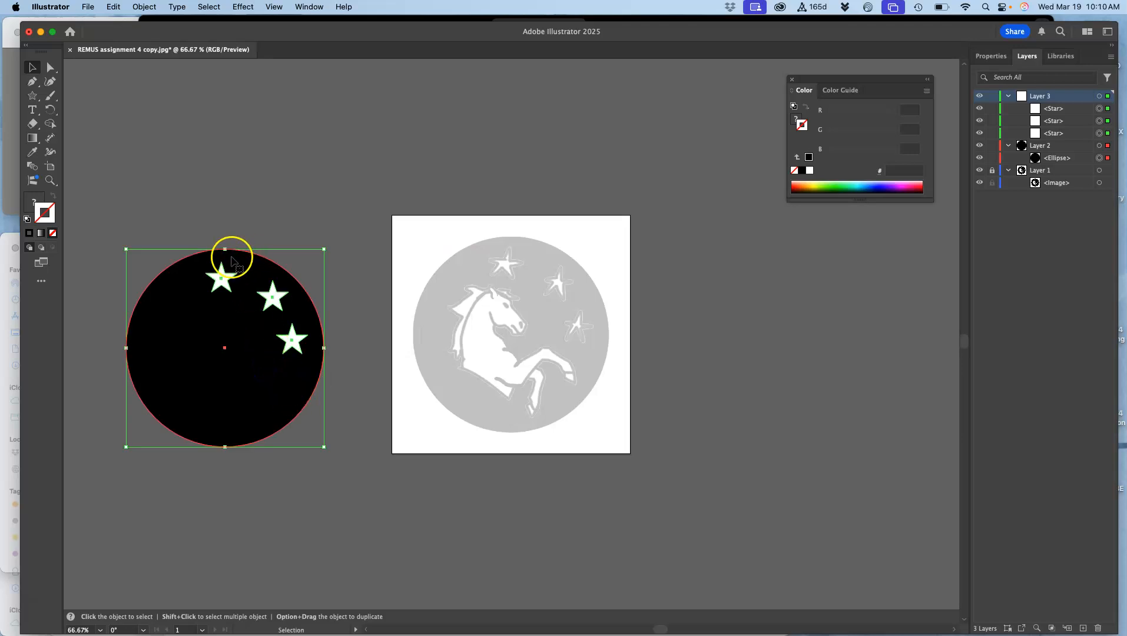
Undo the move of the black circle and stars off the artboard, and bring up the Pathfinder controls.
left_click(232, 187)
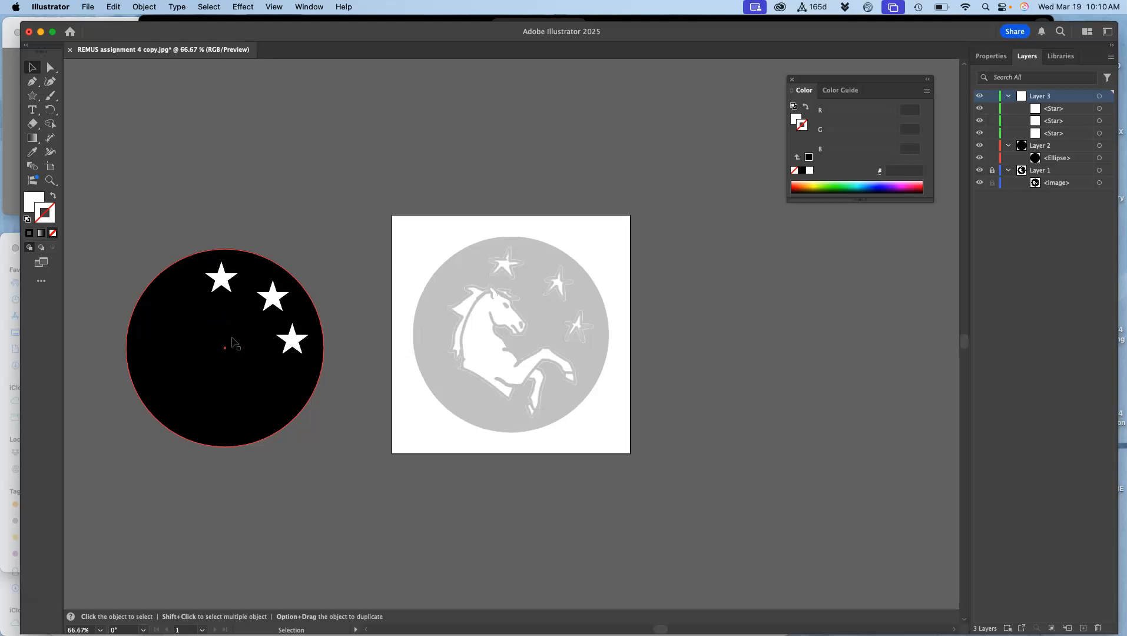
key("super+z")
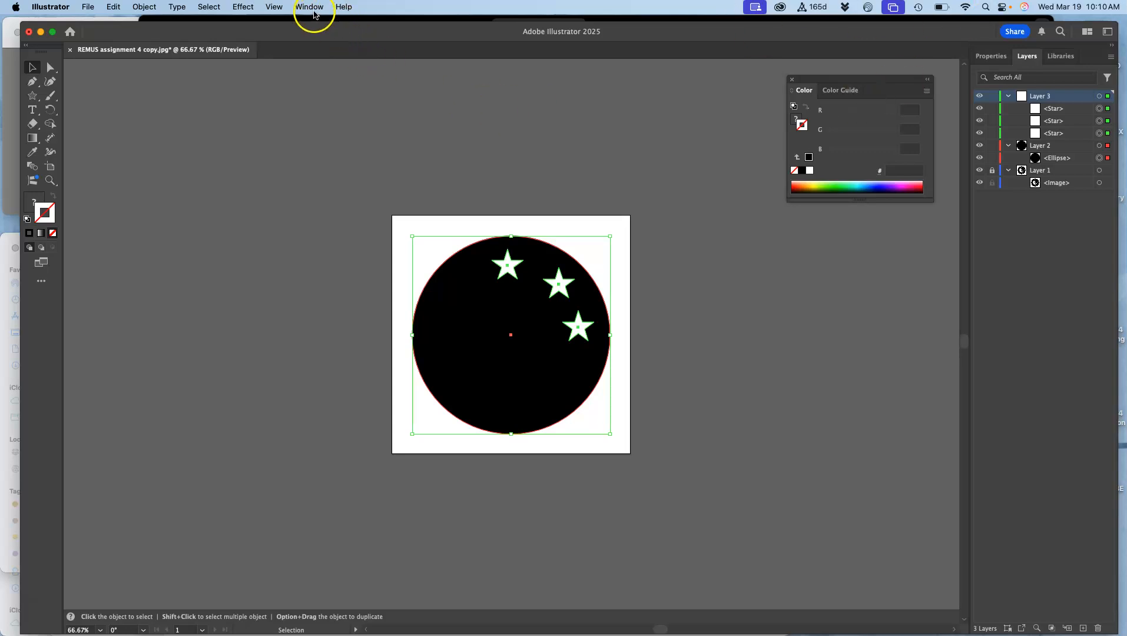
left_click(310, 7)
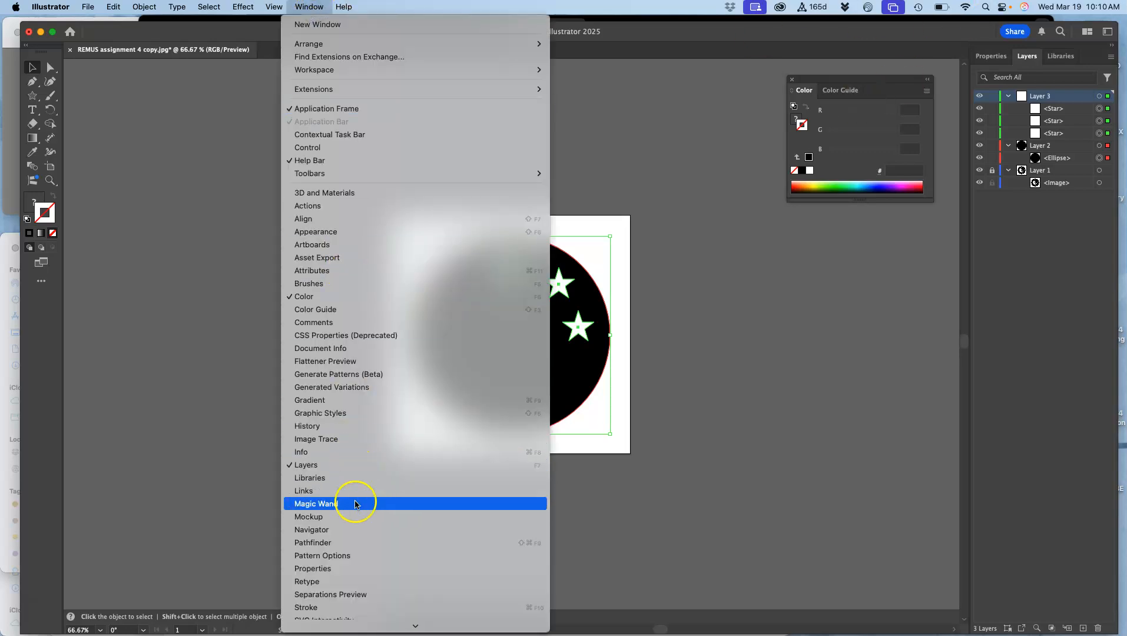
left_click(333, 544)
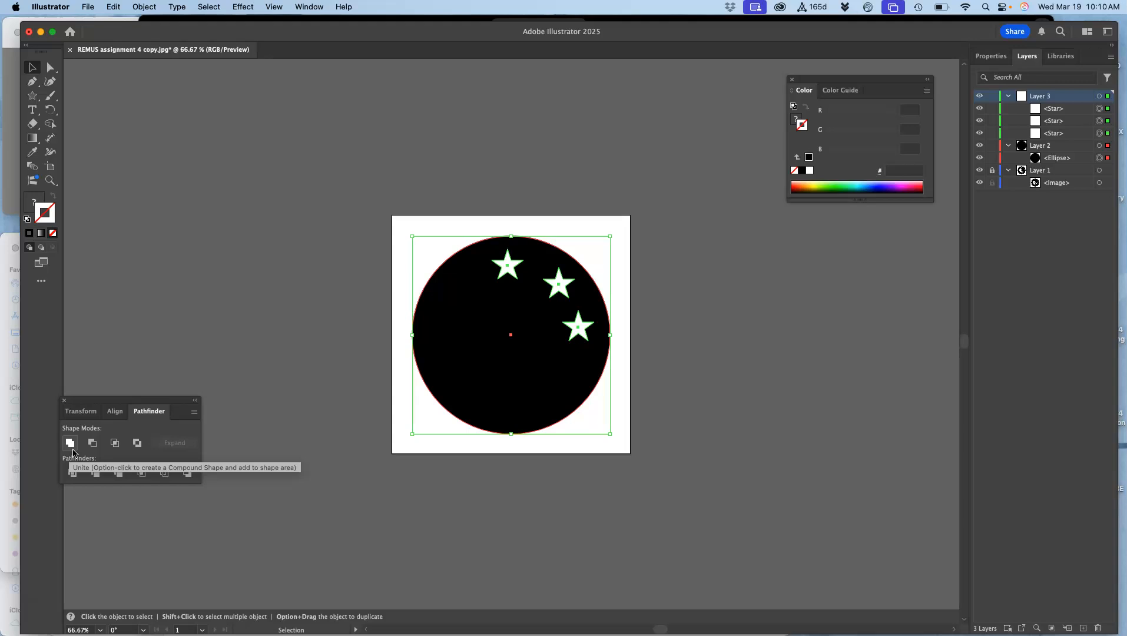
left_click(94, 449)
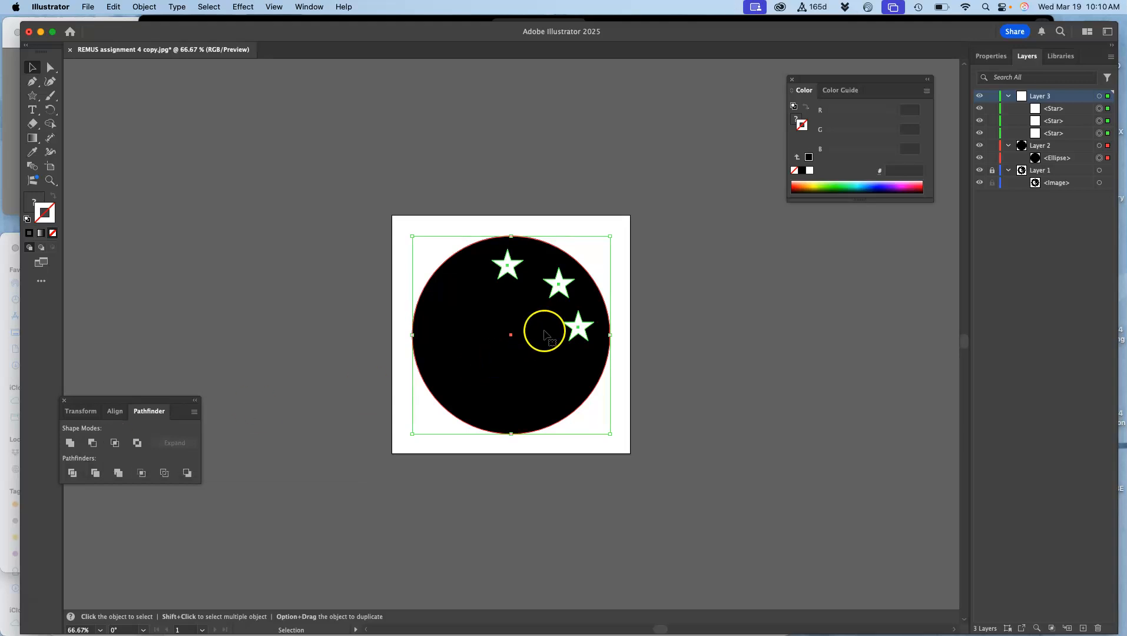
left_click(742, 266)
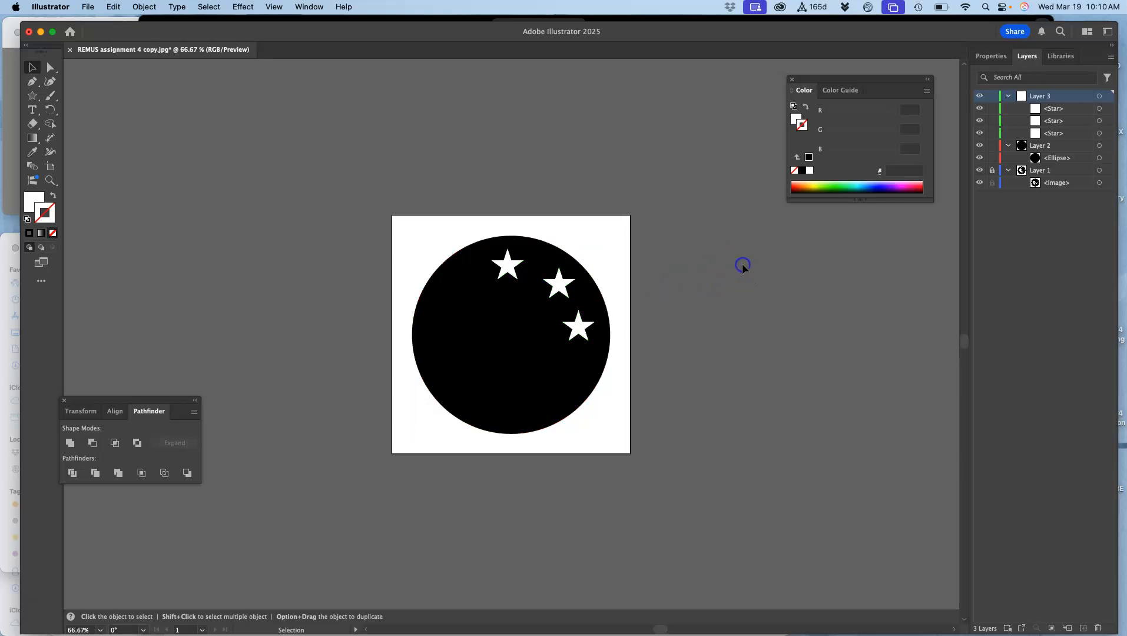
Select all three stars on Layer 3 and combine them with Pathfinder Unite, checking the paths inside the group.
left_click(1079, 112)
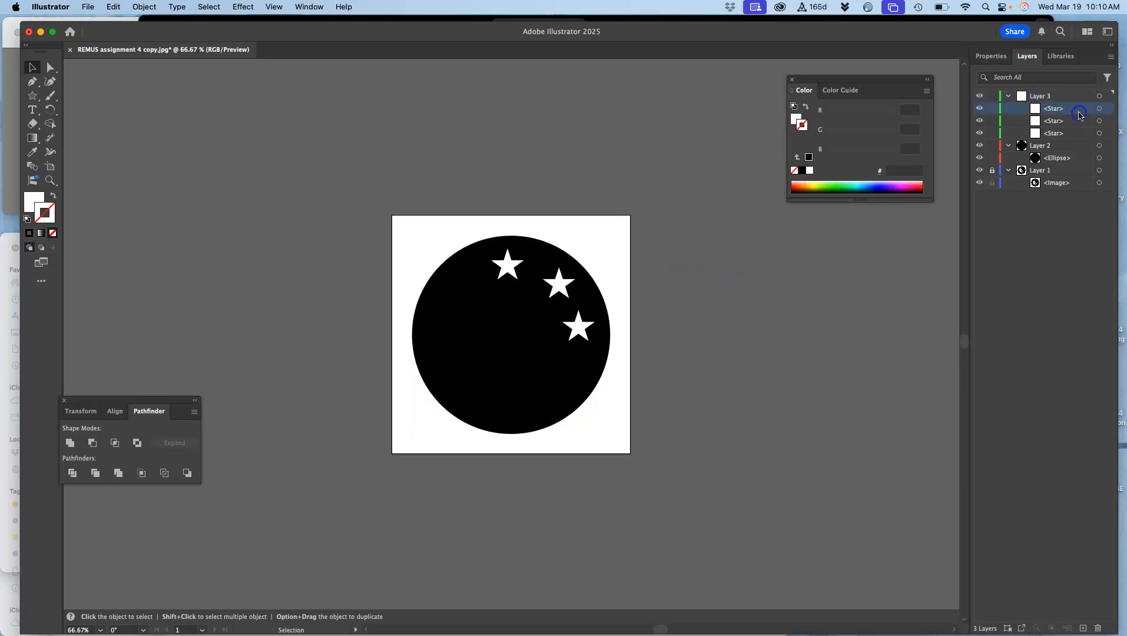
left_click(1079, 134, "shift")
left_click(1100, 109)
left_click(1099, 121, "shift")
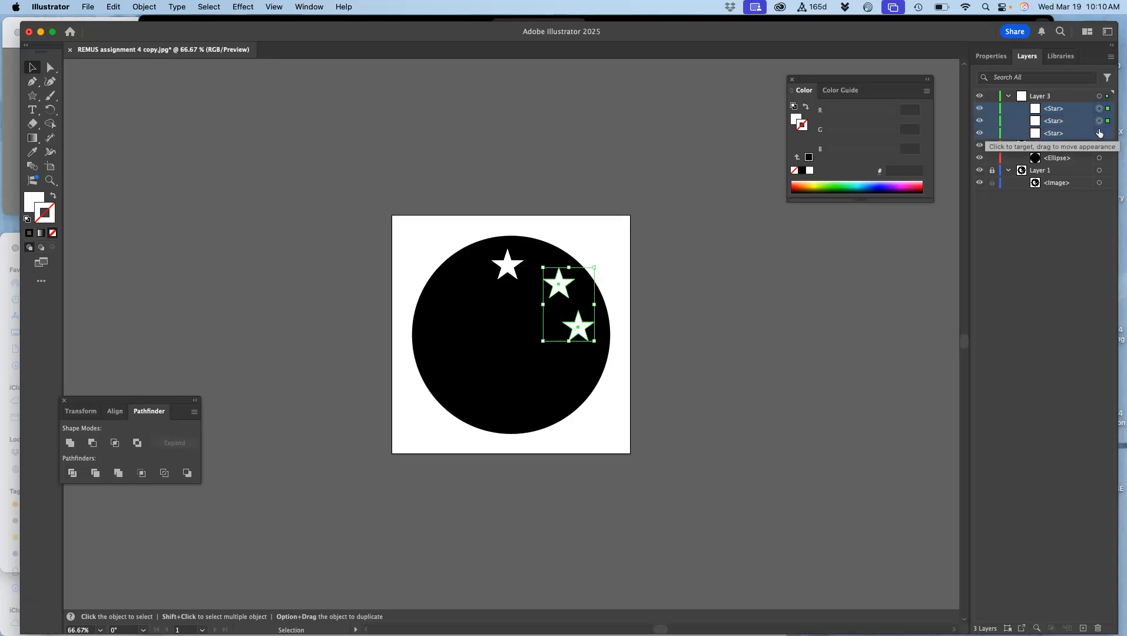
left_click(1099, 133, "shift")
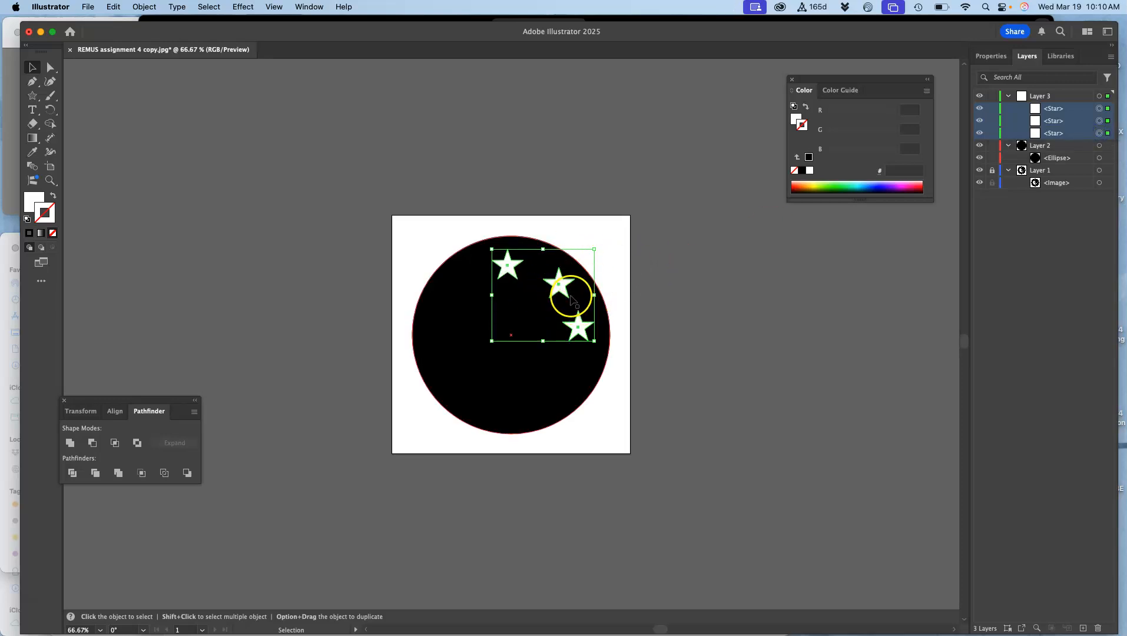
left_click(70, 444)
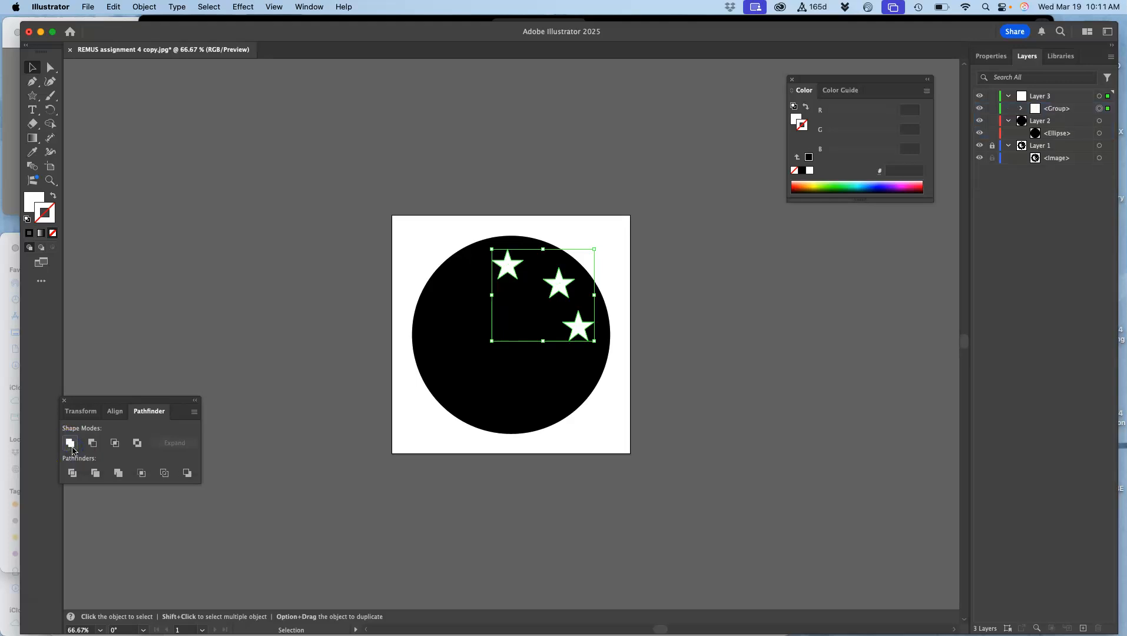
left_click(1022, 109)
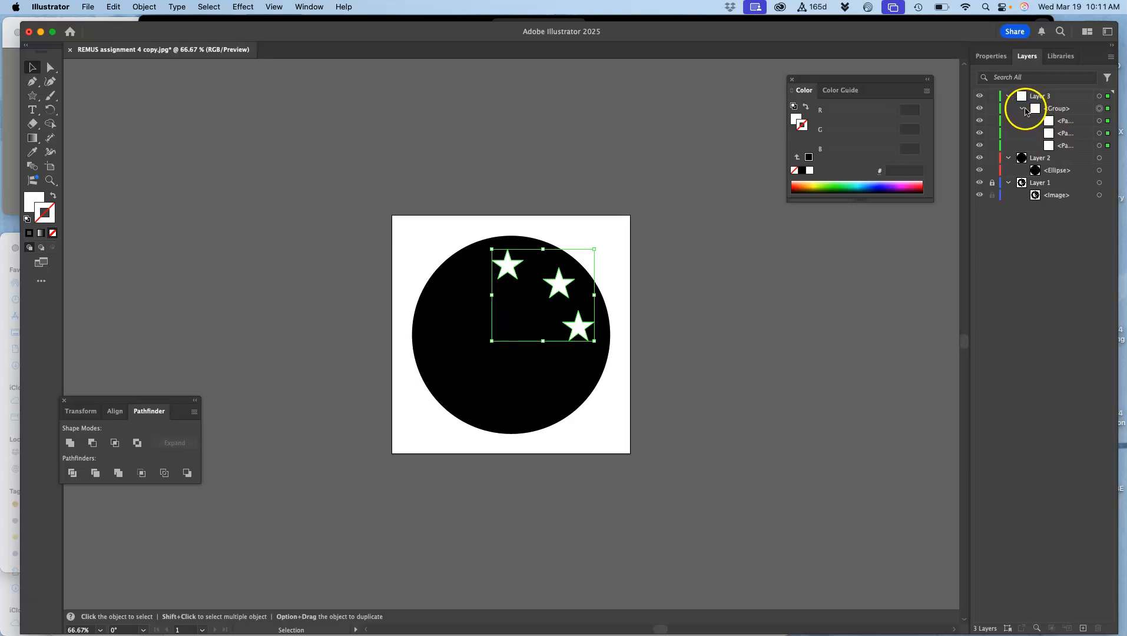
left_click(1022, 109)
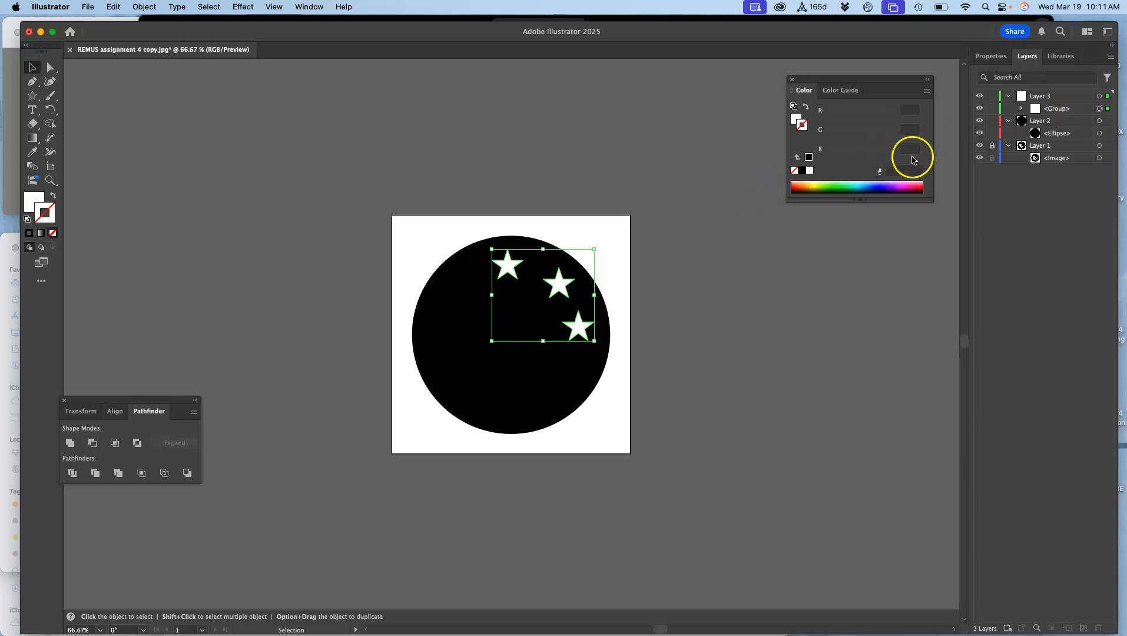
Add the black circle to the star group selection and cut the stars out of it with Pathfinder Minus Front.
left_click(1100, 134, "shift")
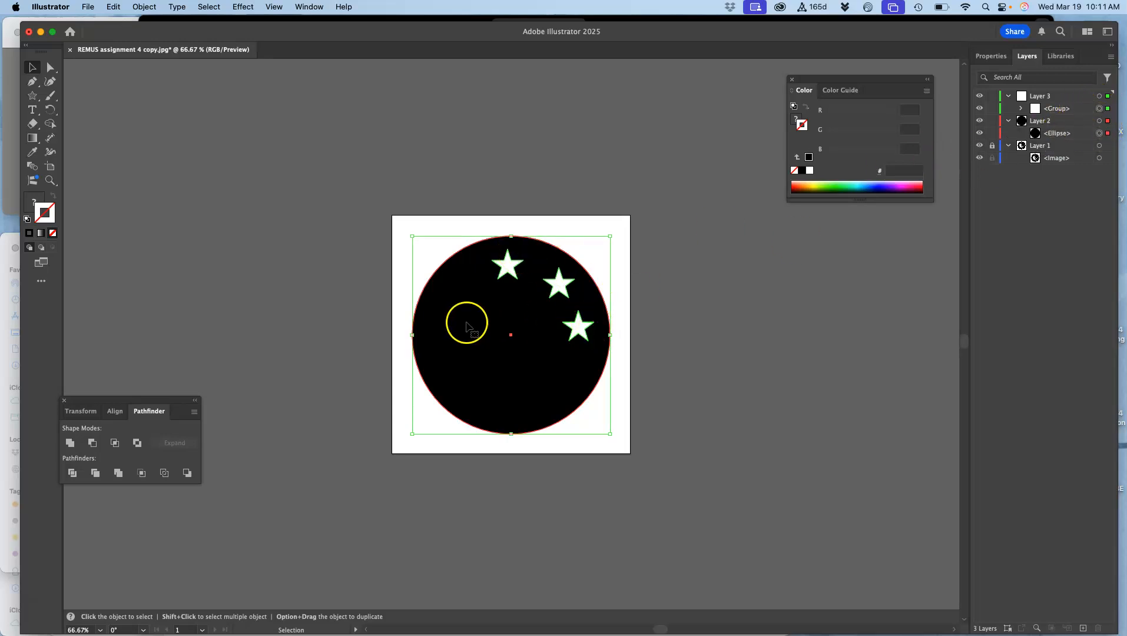
left_click(93, 444)
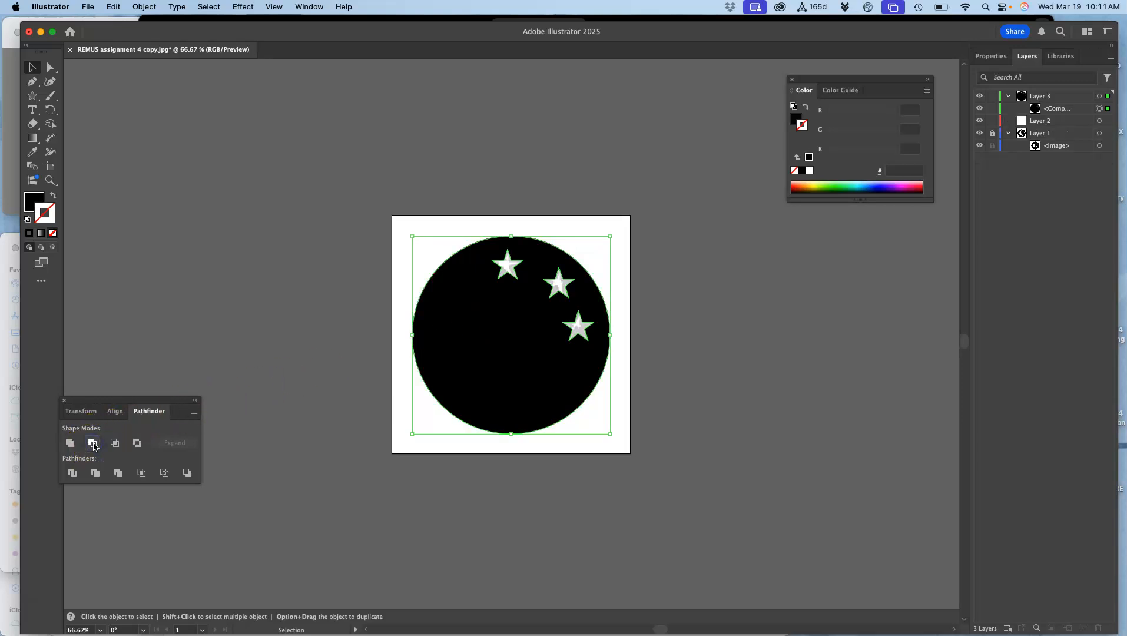
left_click(336, 318)
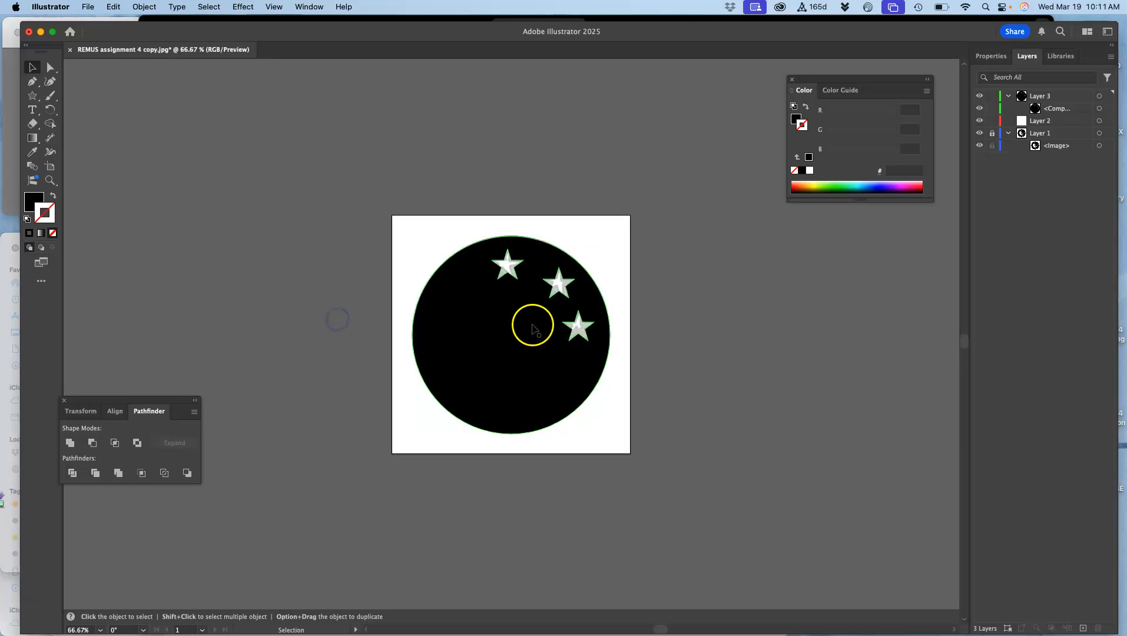
Move the cut-out circle off the artboard, toggle its visibility to examine the star holes, and move it back over the sketch.
left_click_drag(524, 330, 252, 294)
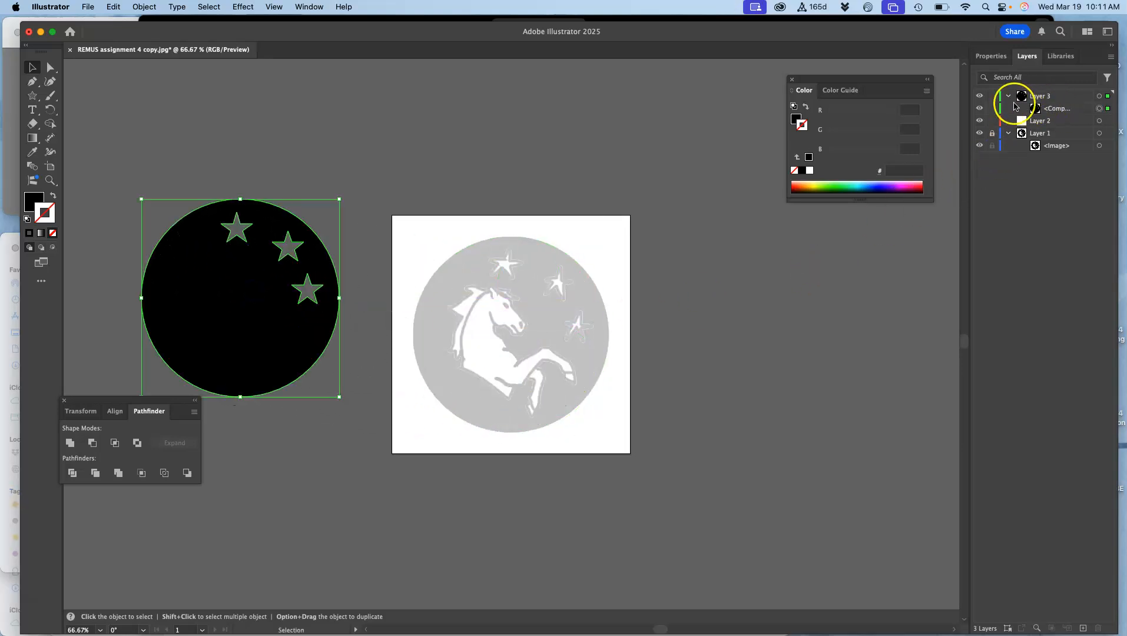
left_click(980, 108)
left_click(980, 109)
left_click(981, 109)
left_click(980, 108)
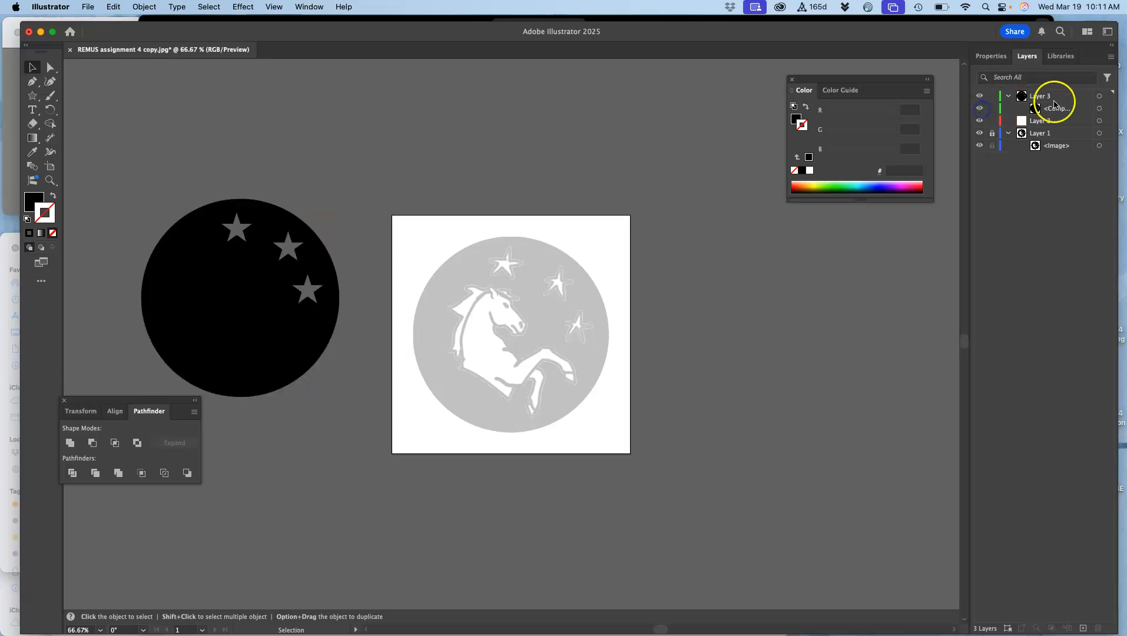
left_click(1099, 96)
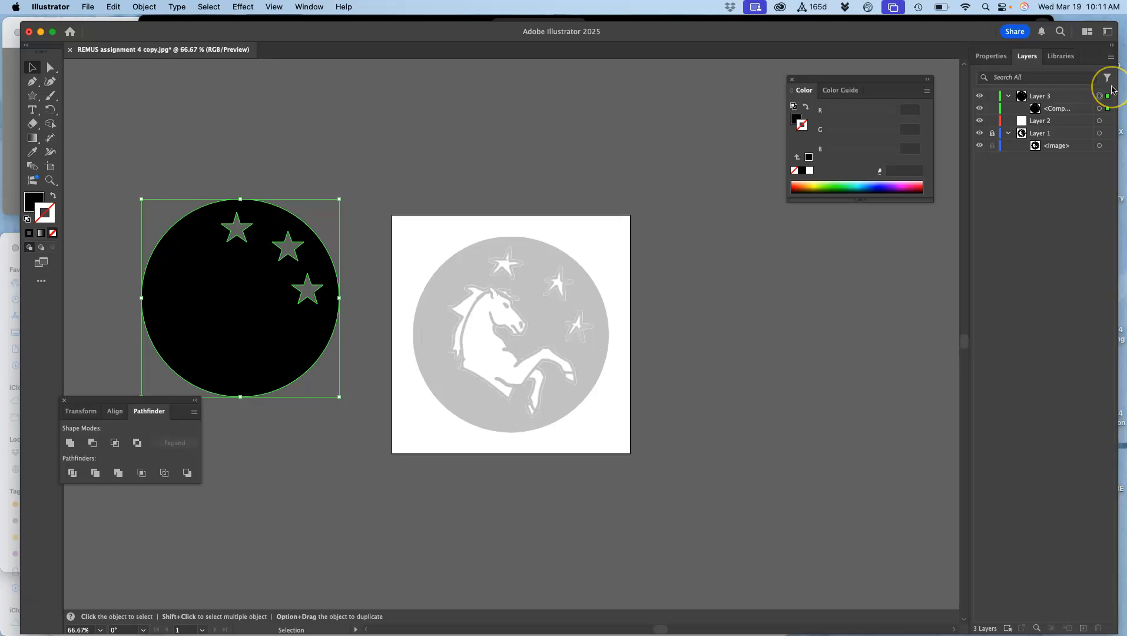
key("super+3")
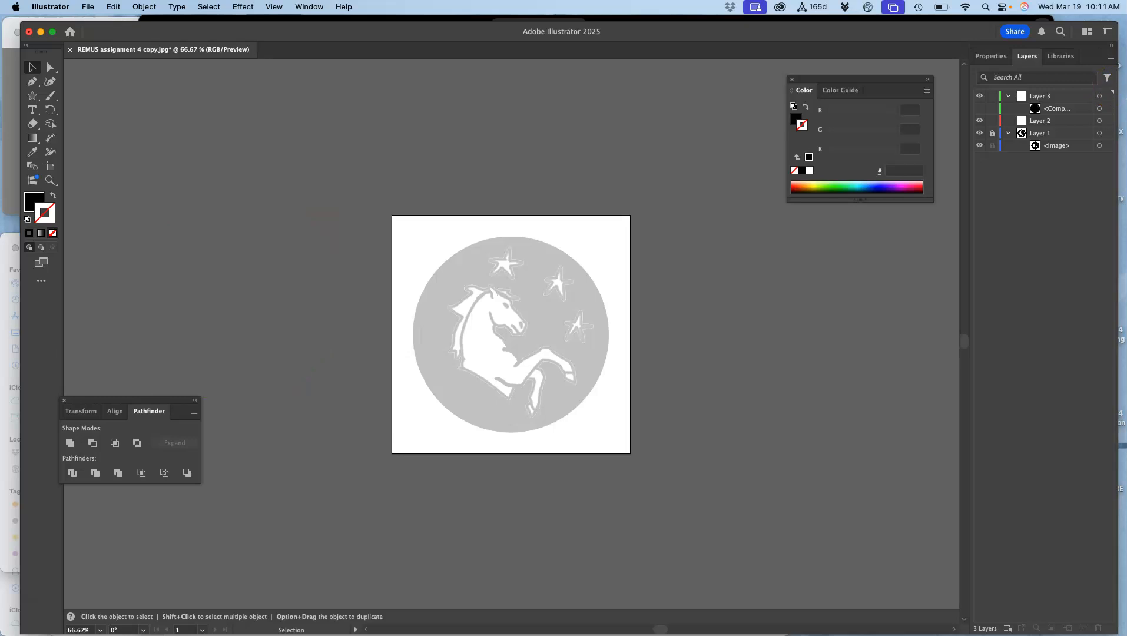
left_click(979, 108)
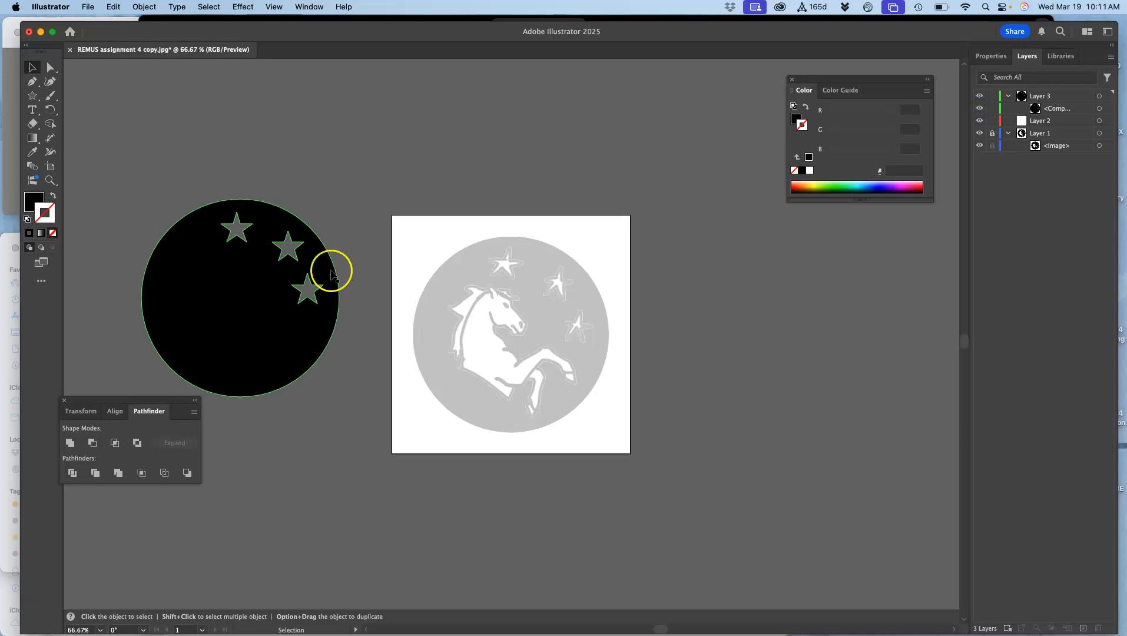
left_click_drag(248, 304, 519, 346)
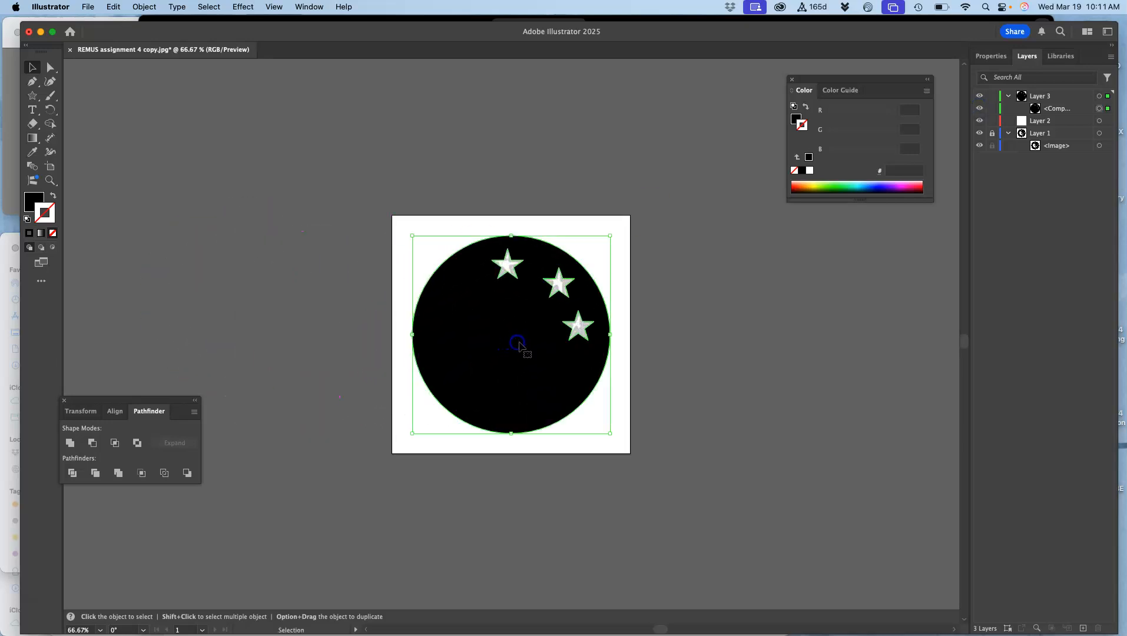
Lock and hide Layer 3, and move the empty Layer 2 above it in the layer order.
left_click(993, 100)
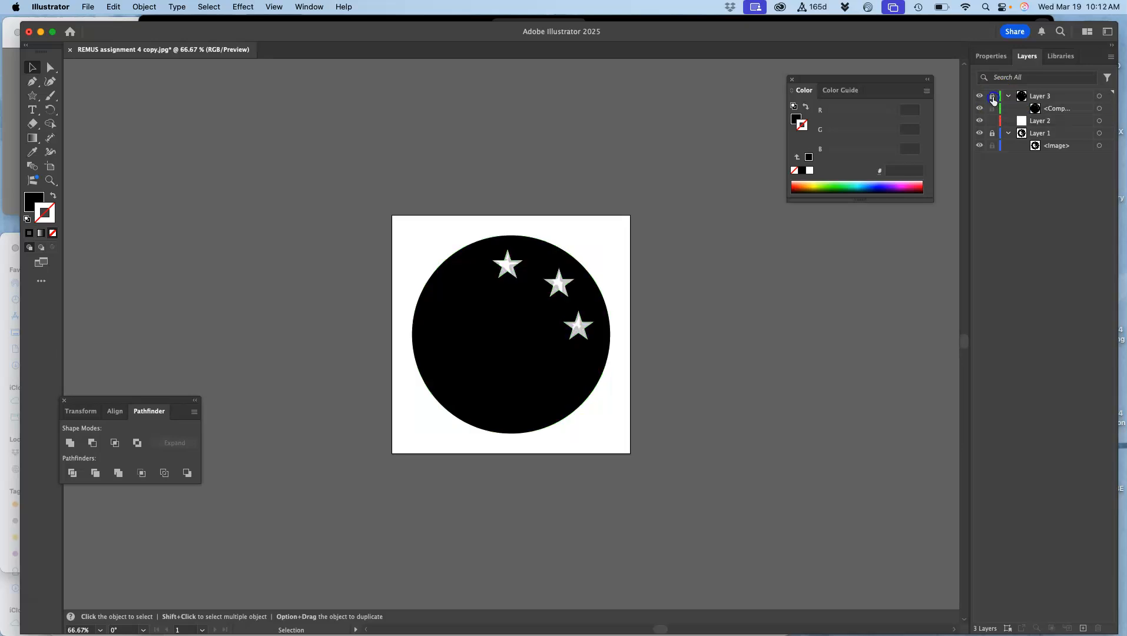
left_click(981, 97)
left_click(1049, 122)
left_click_drag(1071, 126, 1064, 90)
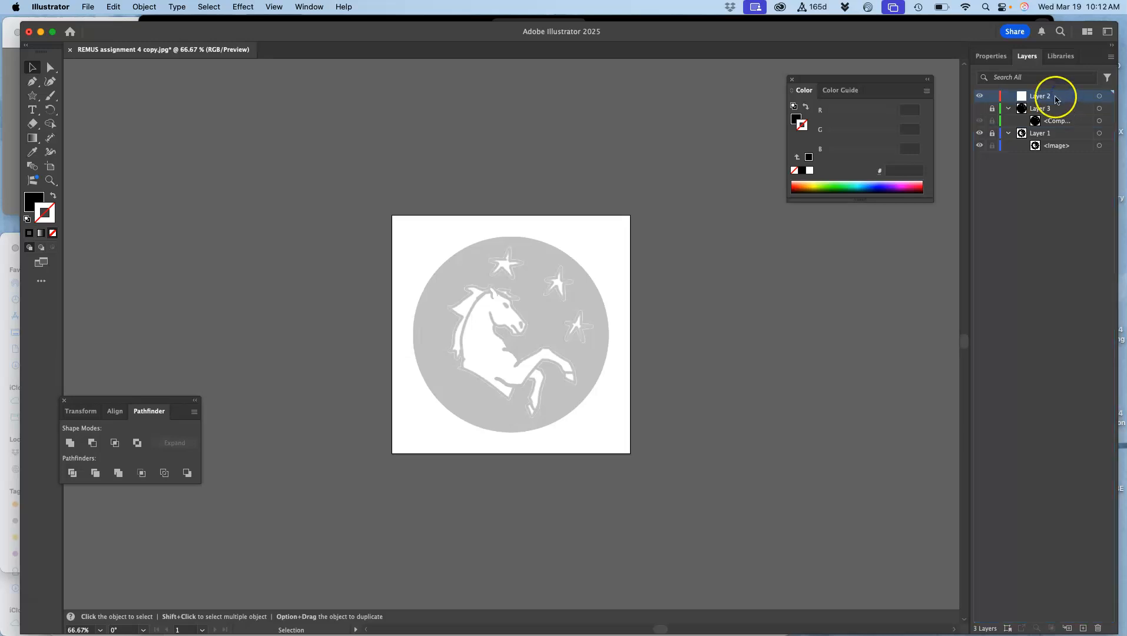
Zoom in on the horse in the sketch to 200%.
key("super+equal")
key("super+equal")
key("super+equal")
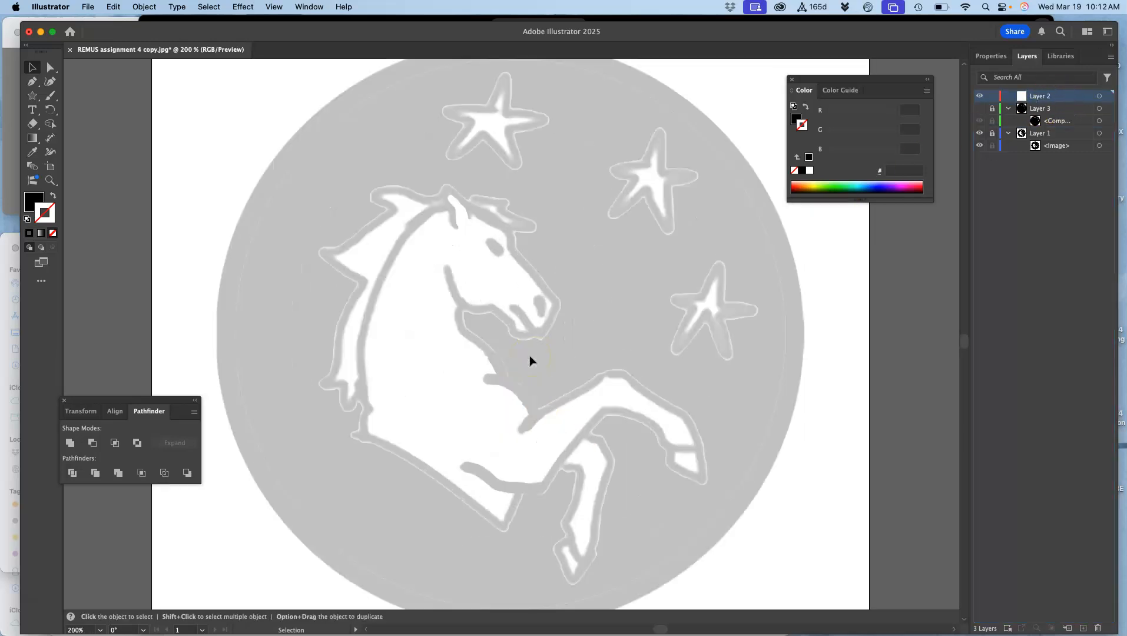
left_click(445, 289)
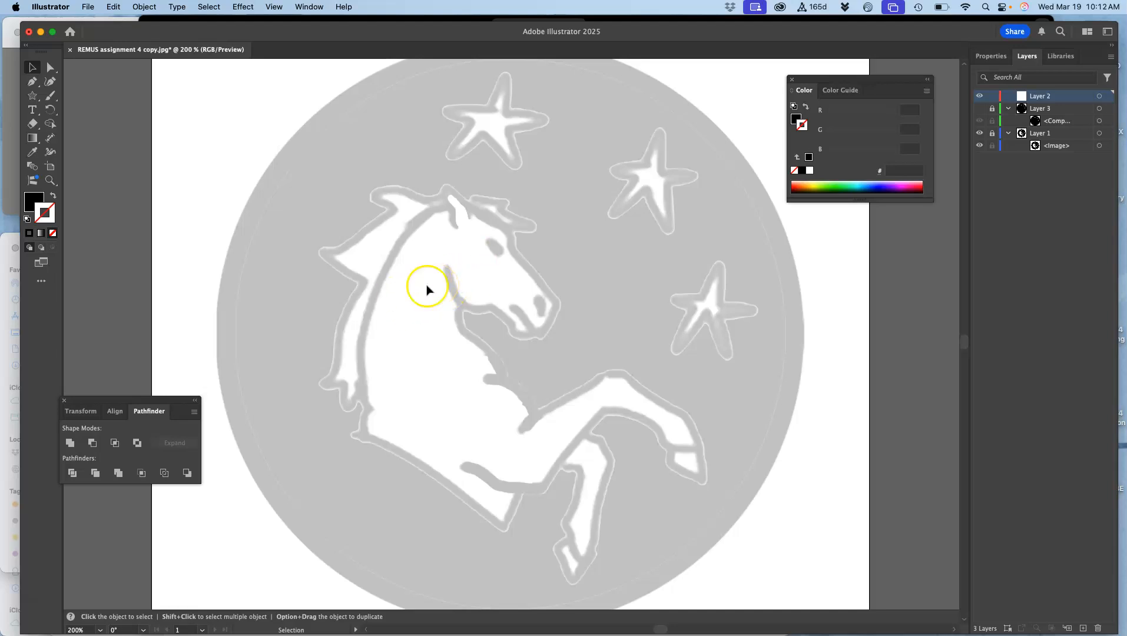